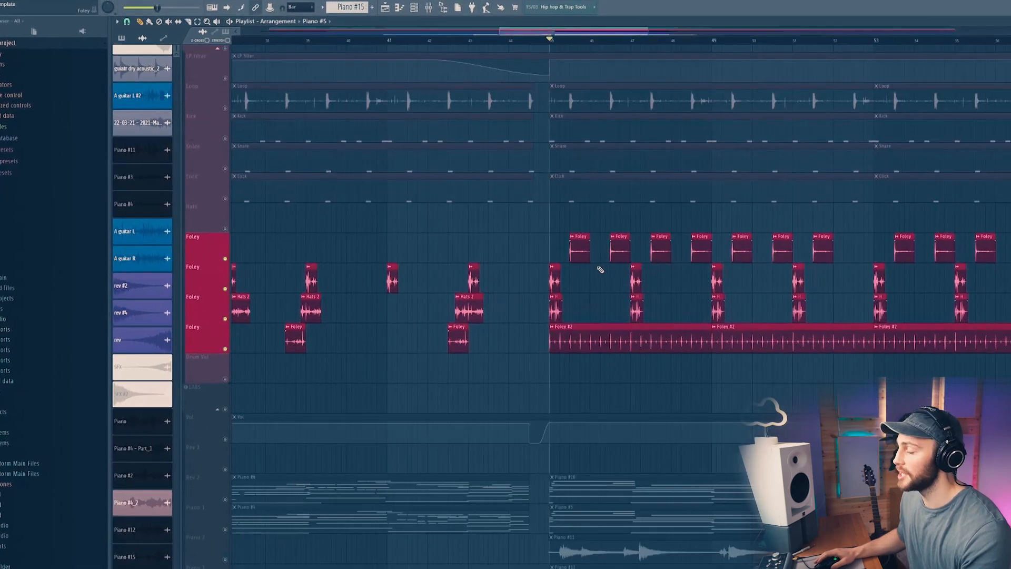
# Step: Play the arrangement and open the mixer to review the channel strips
pyautogui.press('space')
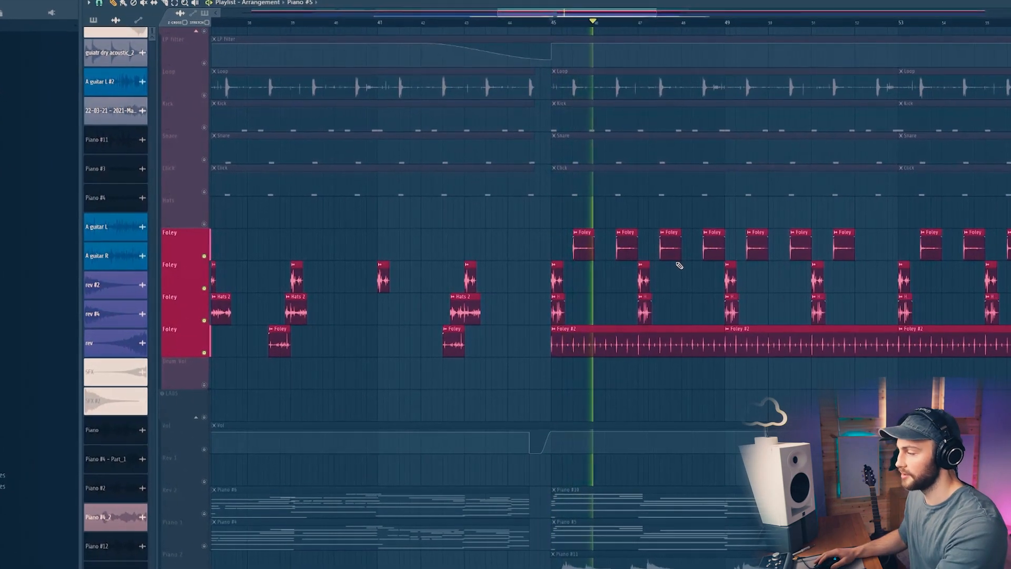
pyautogui.press('F9')
pyautogui.press('space')
pyautogui.scroll(-4, 631, 10)
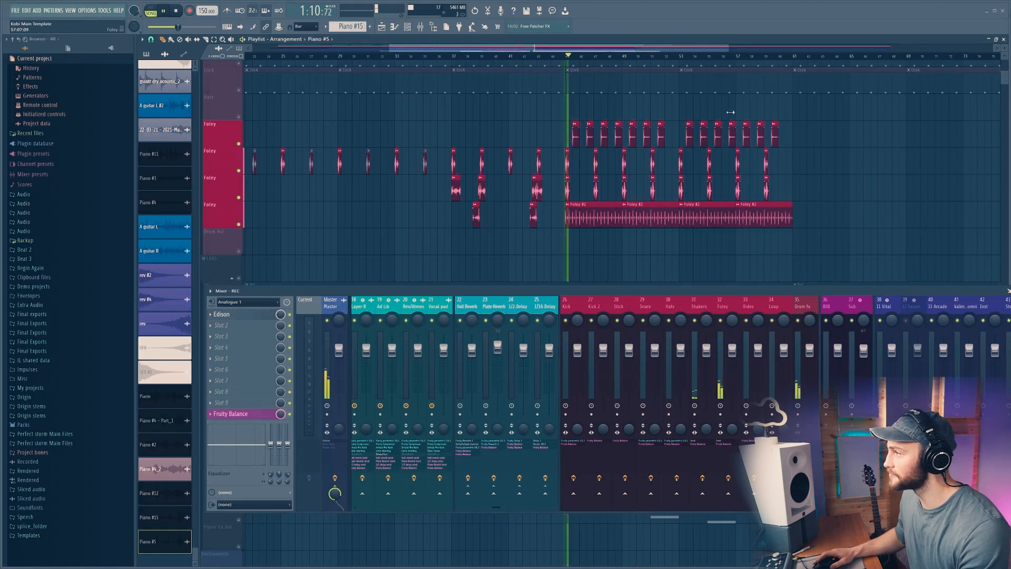
pyautogui.scroll(4, 730, 112)
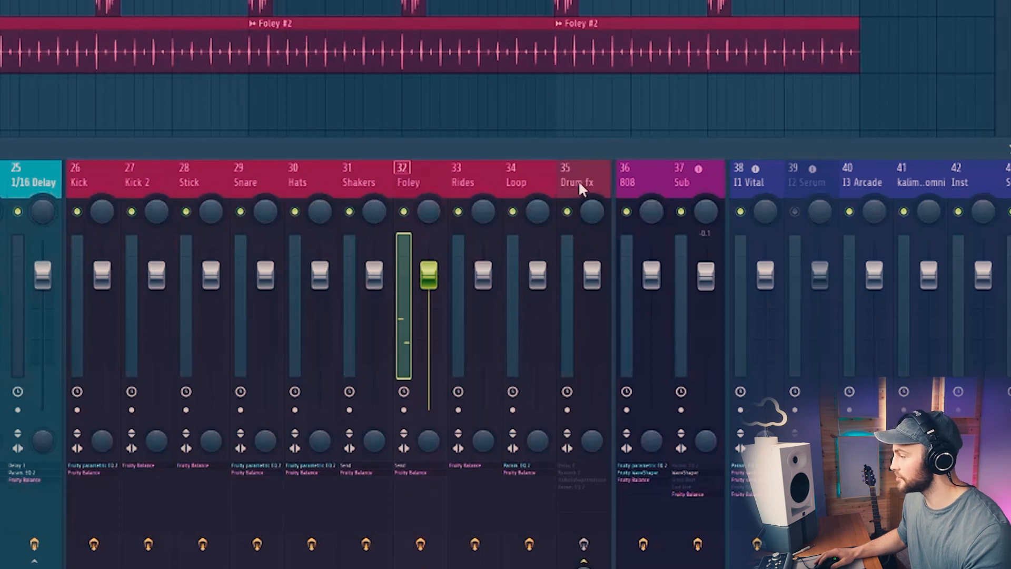
# Step: Select the Drum fx mixer track and inspect its Fruity Delay 3 and Fruity Reeverb 2 plugins during playback
pyautogui.click(579, 184)
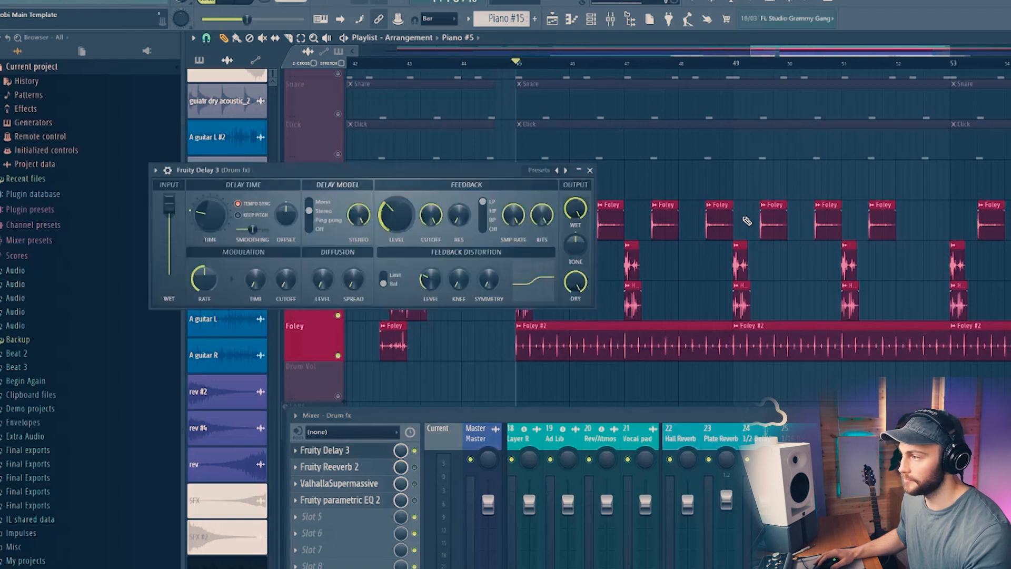
pyautogui.press('space')
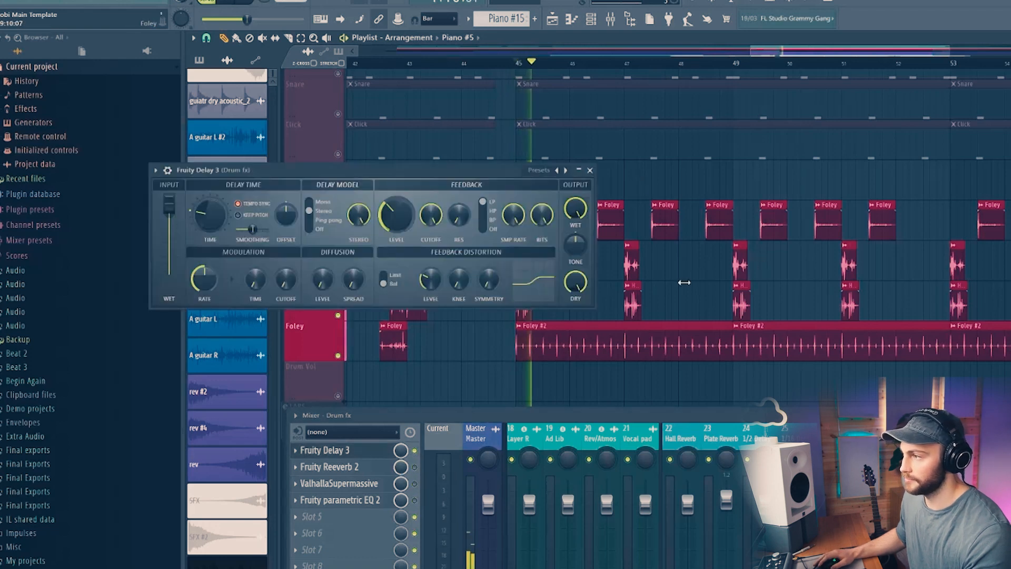
pyautogui.moveTo(498, 168); pyautogui.dragTo(387, 115)
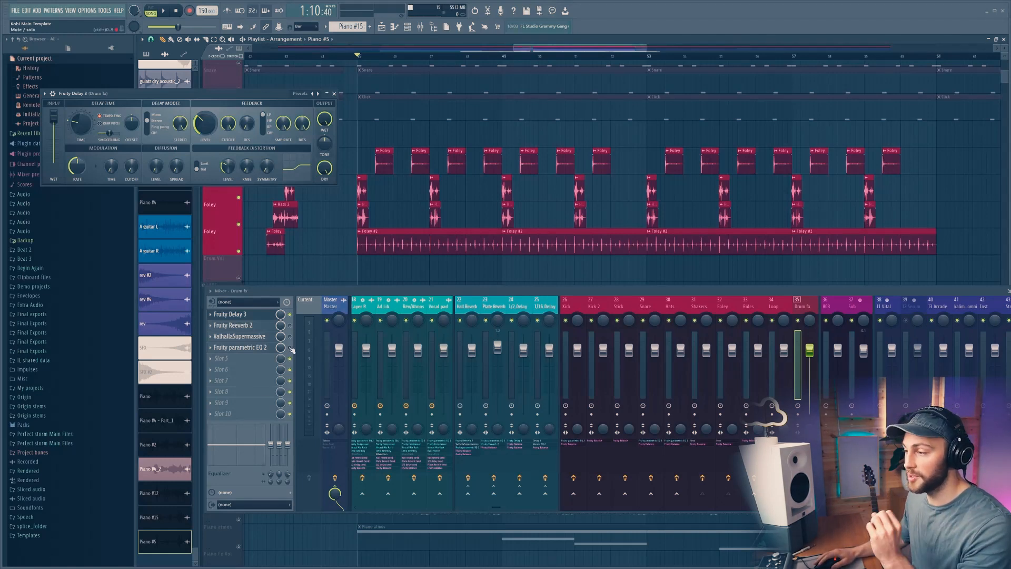
pyautogui.click(237, 325)
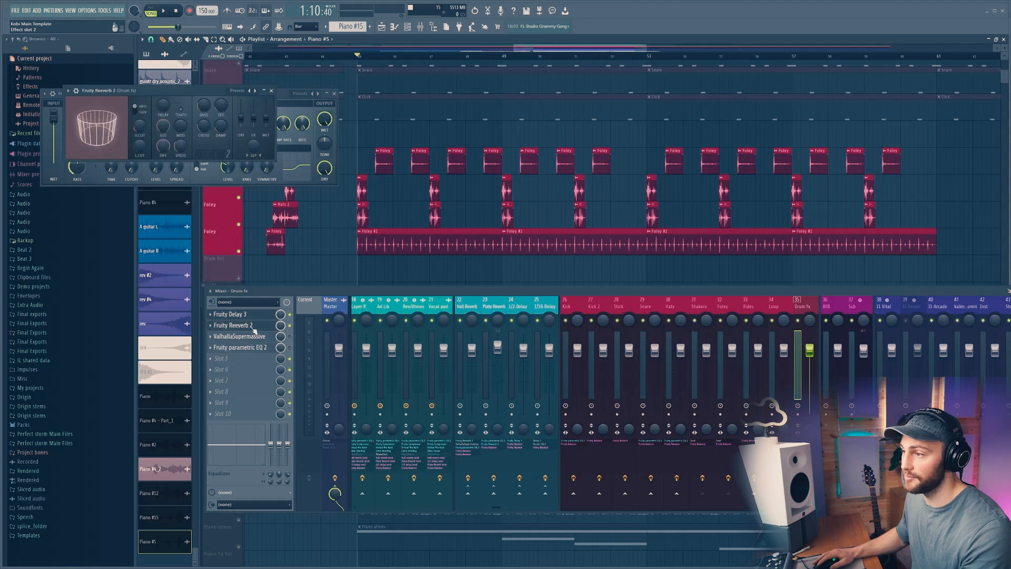
pyautogui.press('space')
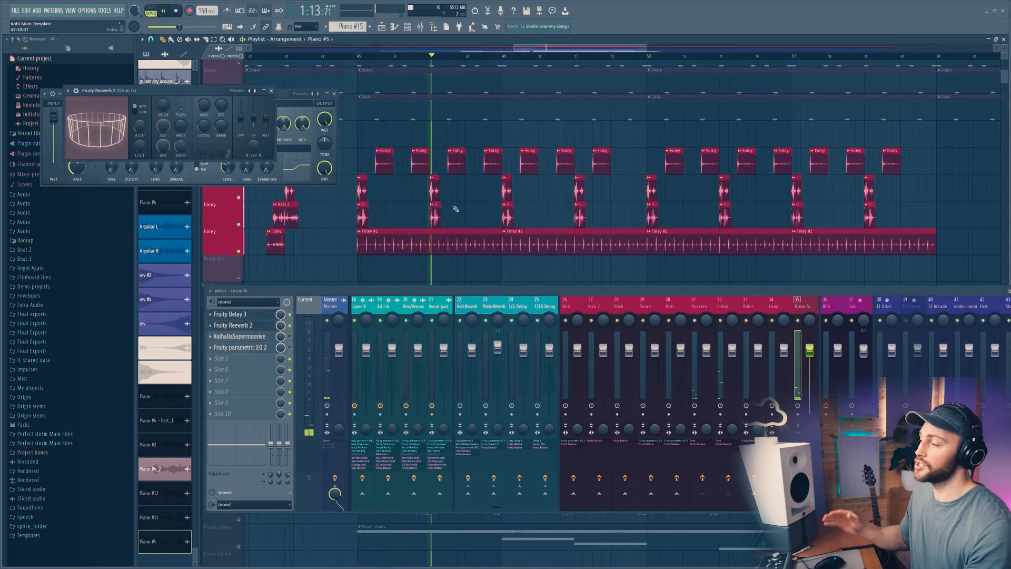
pyautogui.press('space')
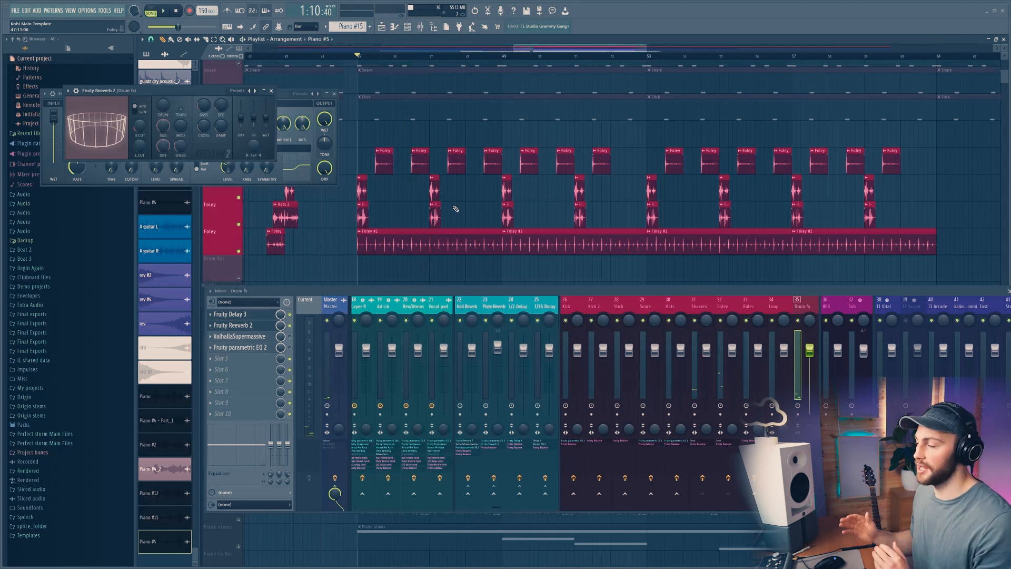
# Step: Inspect the ValhallaSupermassive and Fruity parametric EQ 2 plugins on the Drum fx track
pyautogui.click(255, 337)
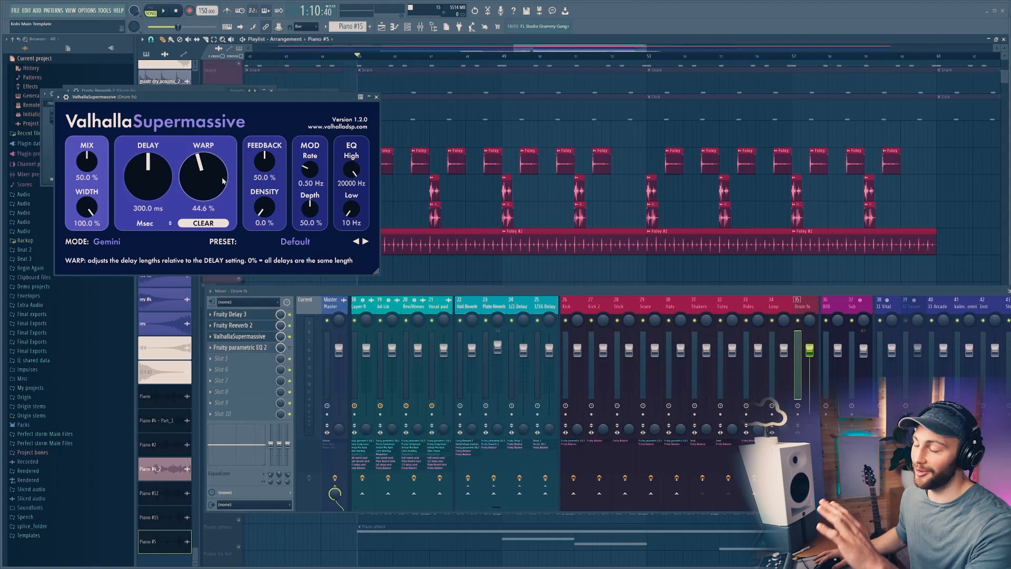
pyautogui.moveTo(253, 99); pyautogui.dragTo(255, 89)
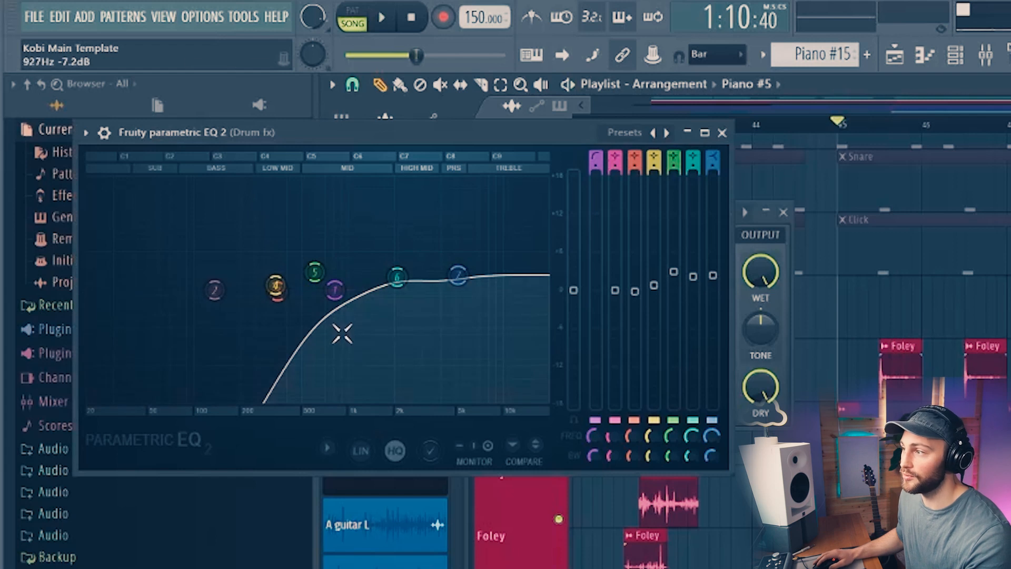
pyautogui.click(721, 132)
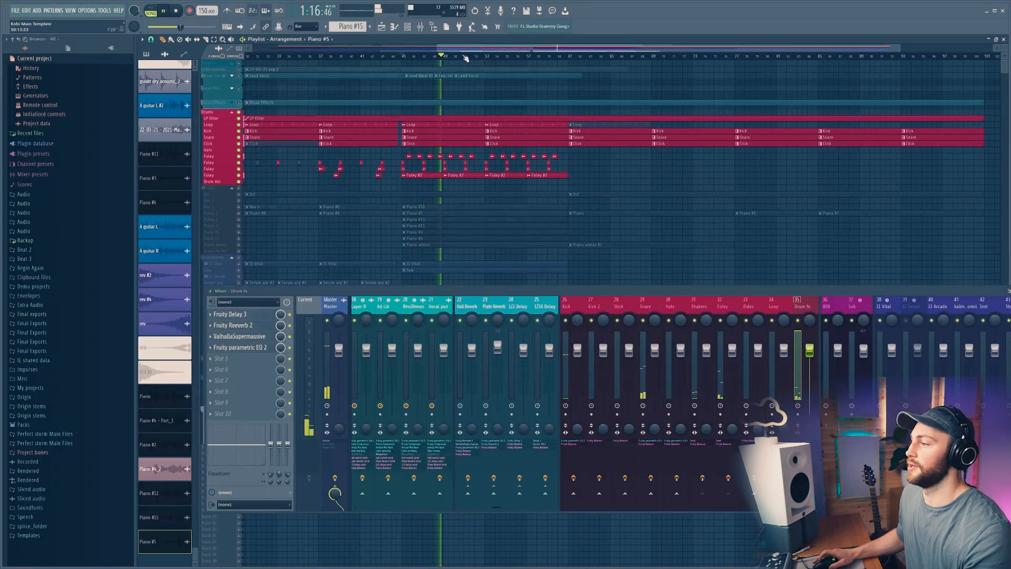
# Step: Open the channel rack and adjust the imagiro piano's pitch shift slider
pyautogui.scroll(-3, 465, 57)
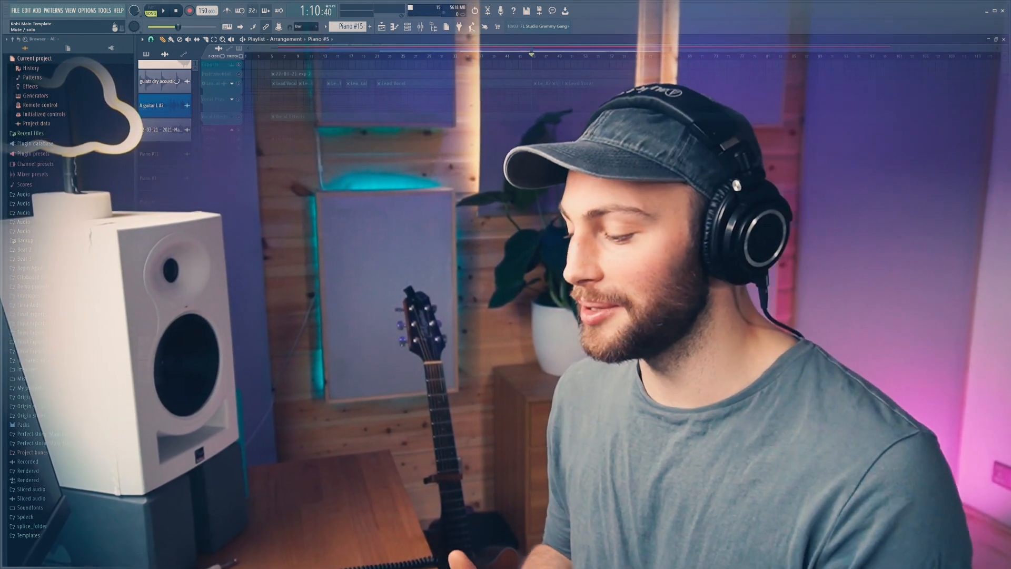
pyautogui.press('F6')
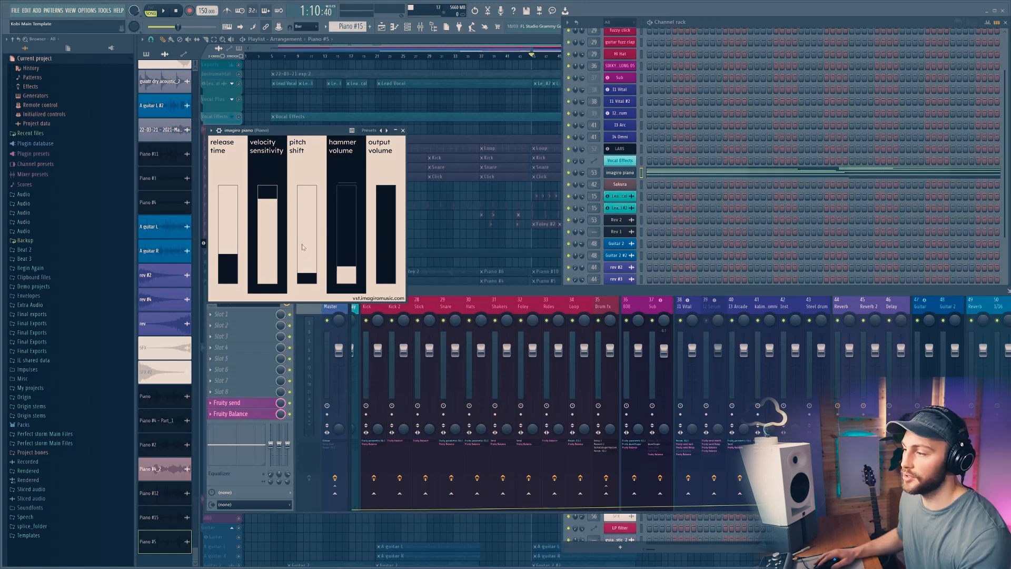
pyautogui.moveTo(303, 247); pyautogui.dragTo(306, 206)
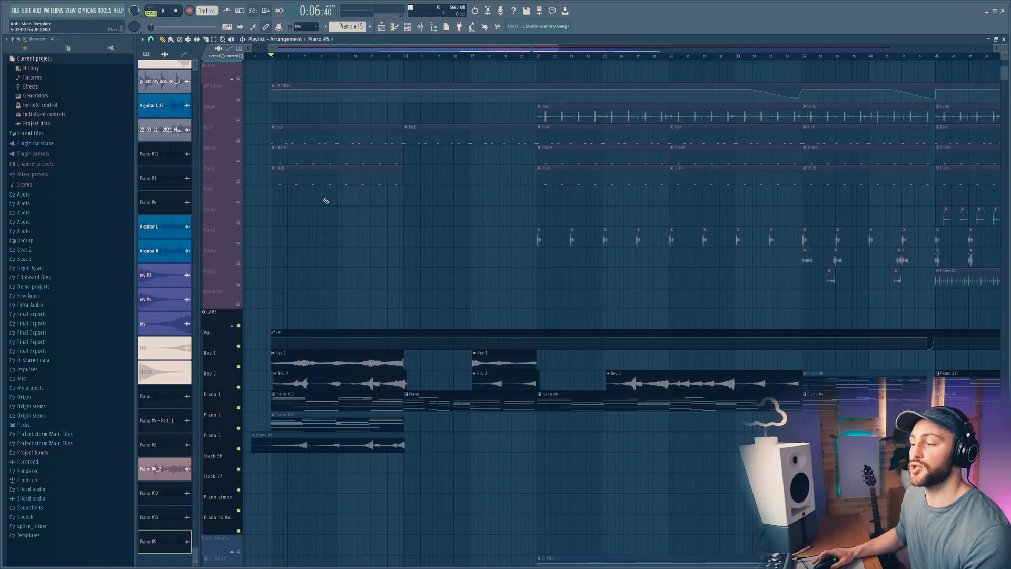
# Step: Scroll through the playlist to examine the piano tracks and one piano pattern in the piano roll
pyautogui.scroll(-5, 325, 200)
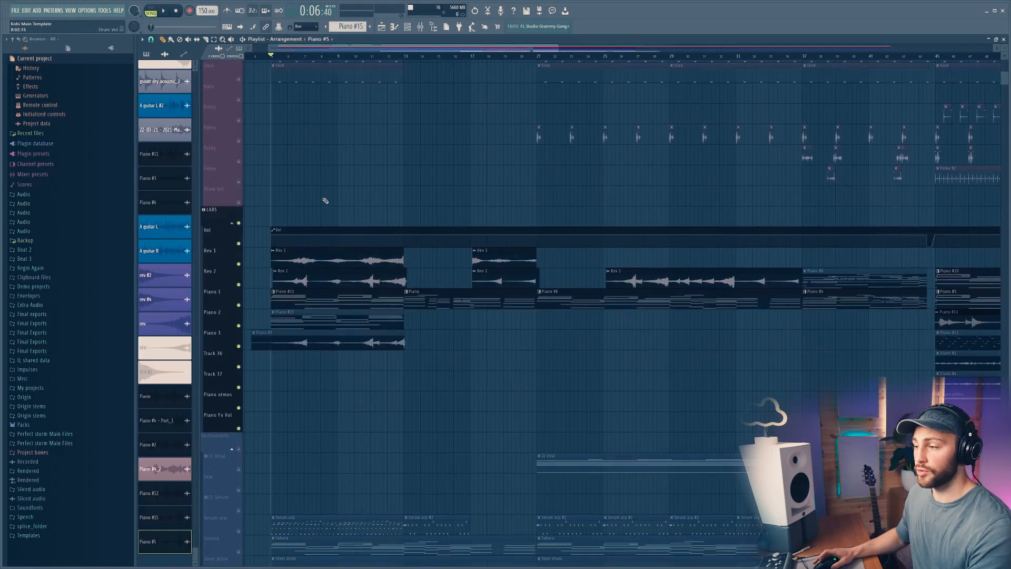
pyautogui.scroll(2, 318, 233)
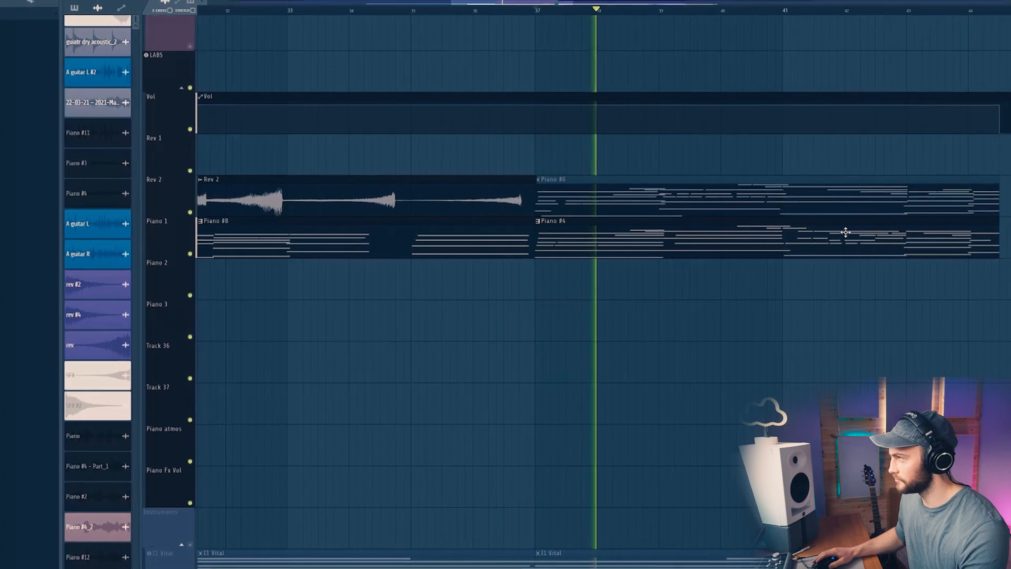
pyautogui.scroll(3, 845, 226)
pyautogui.scroll(4, 741, 168)
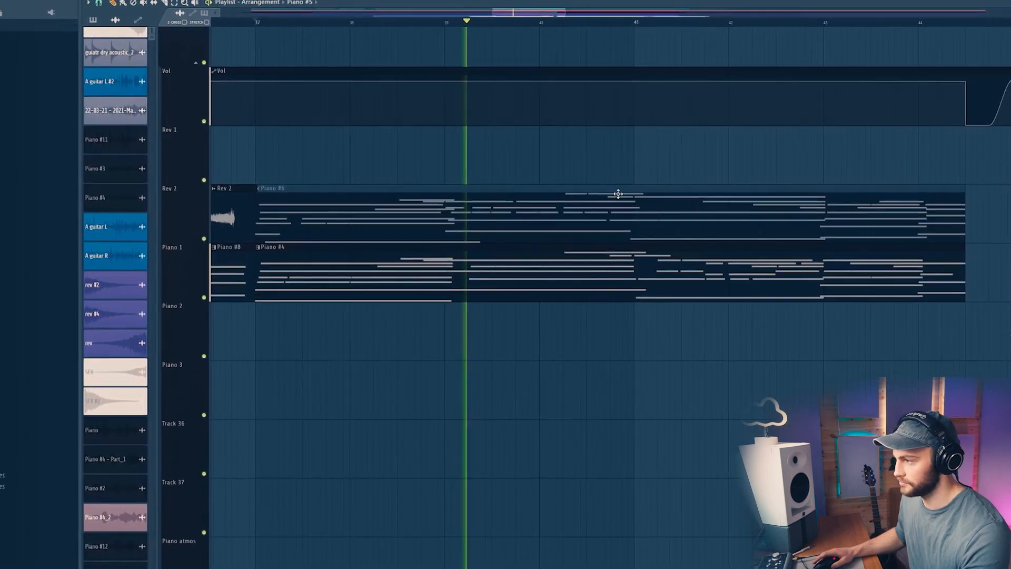
pyautogui.scroll(-2, 619, 176)
pyautogui.scroll(-4, 671, 23)
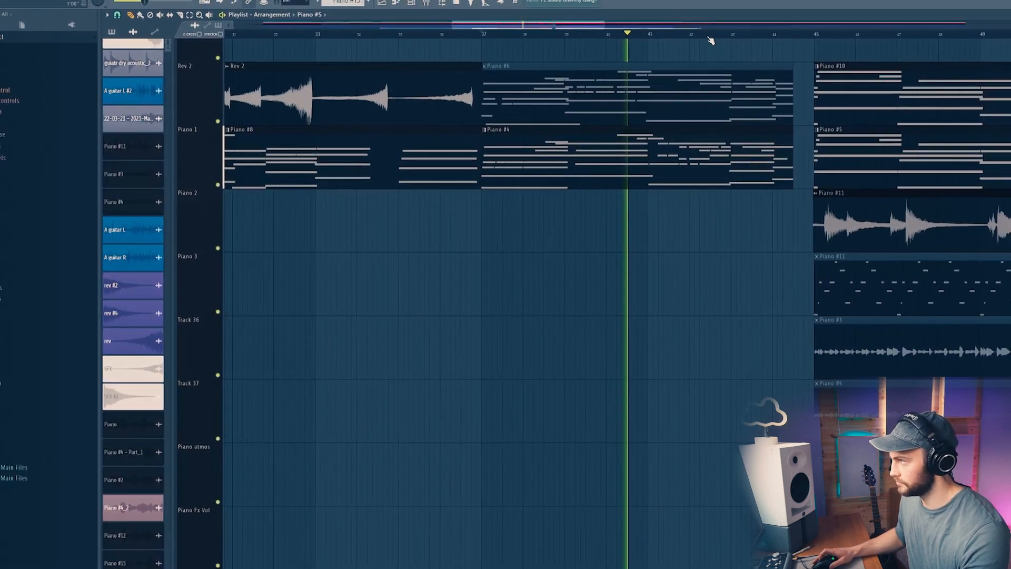
pyautogui.scroll(3, 767, 36)
pyautogui.scroll(4, 772, 38)
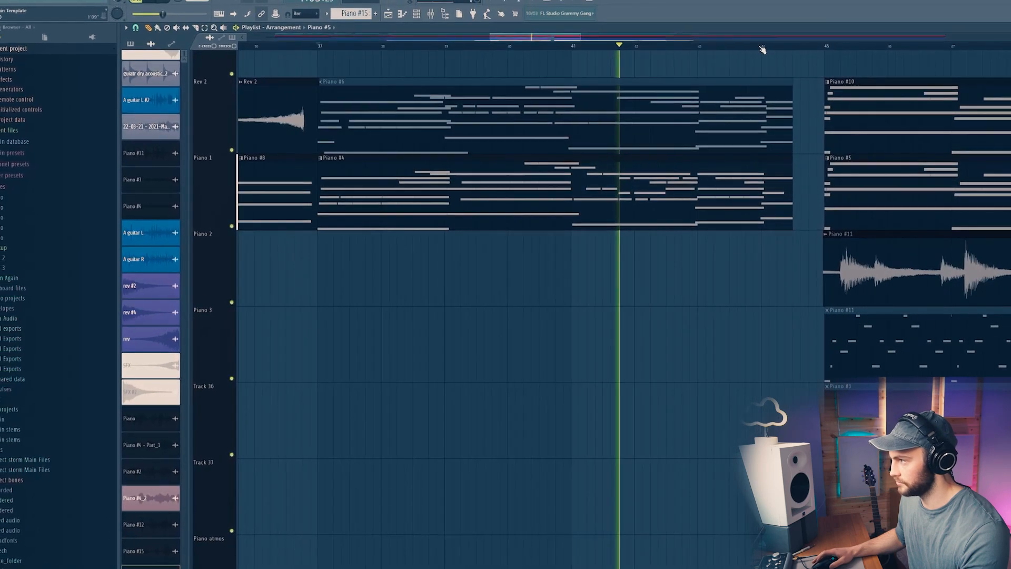
pyautogui.scroll(-3, 762, 49)
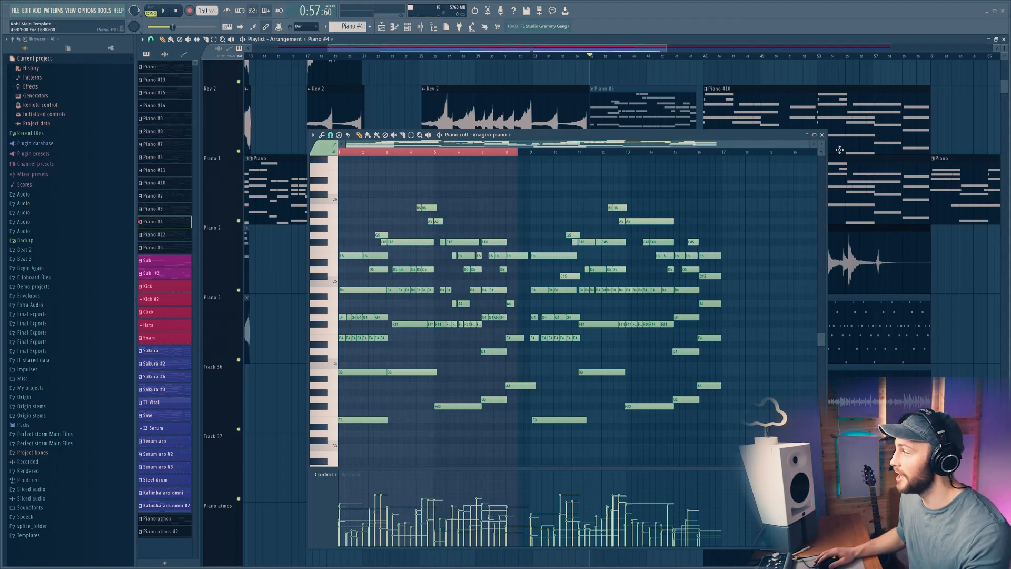
pyautogui.click(822, 135)
pyautogui.scroll(-5, 269, 67)
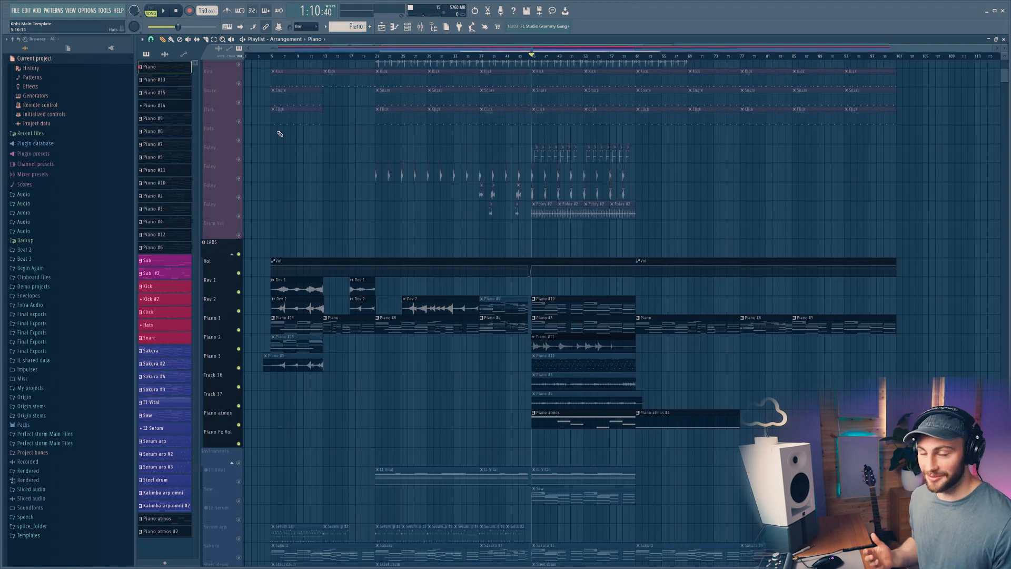
# Step: Solo the Piano 1 playlist track and play it from the song start with the mixer open
pyautogui.press('F9')
pyautogui.scroll(-5, 356, 253)
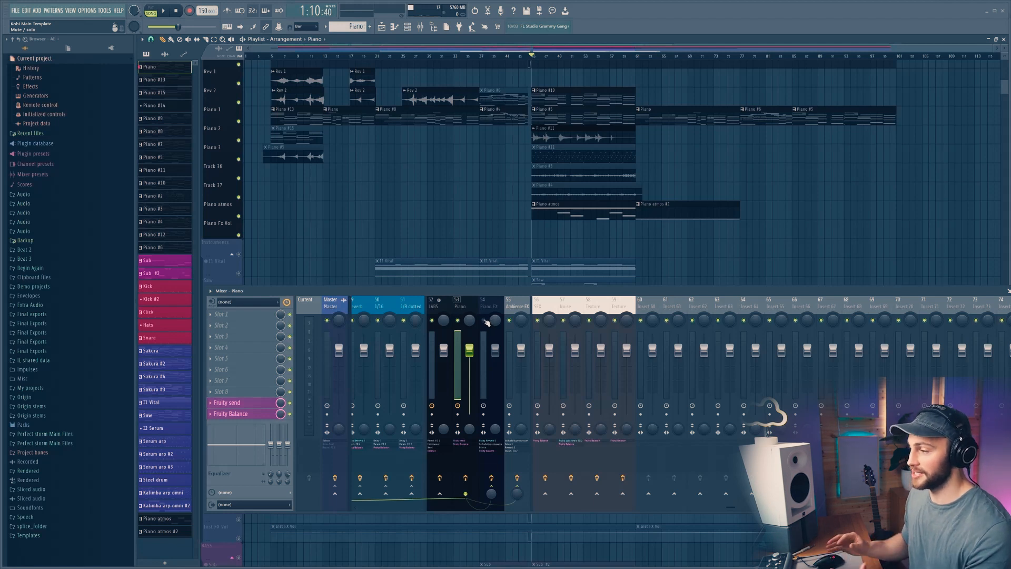
pyautogui.scroll(2, 477, 247)
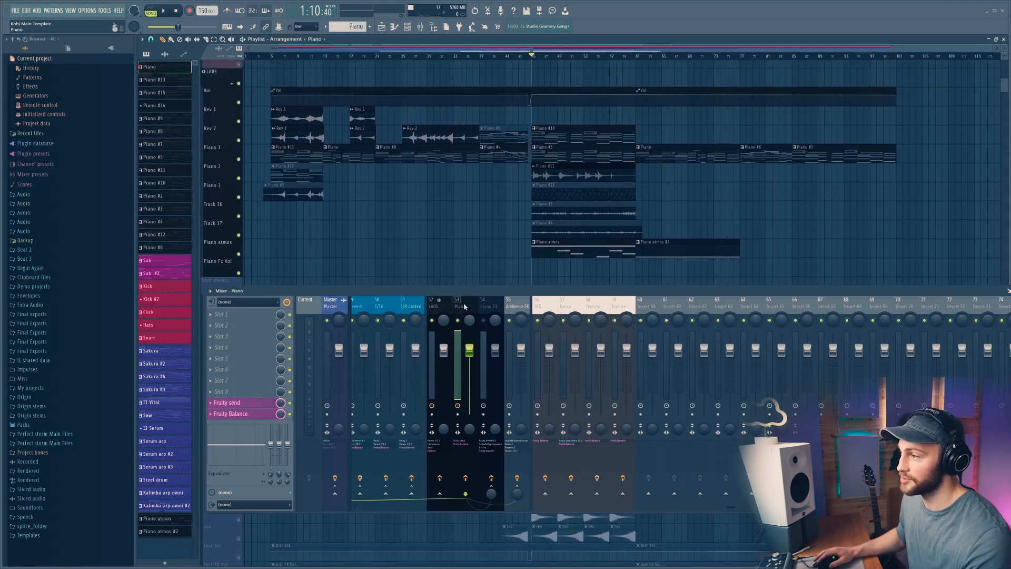
pyautogui.click(274, 56)
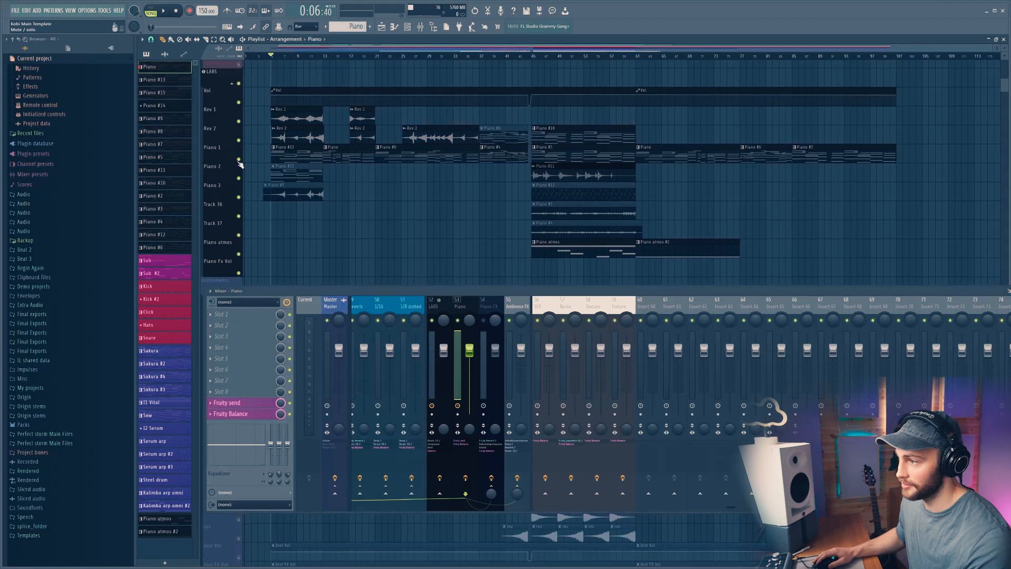
pyautogui.keyDown('ctrl'); pyautogui.click(238, 159); pyautogui.keyUp('ctrl')
pyautogui.press('space')
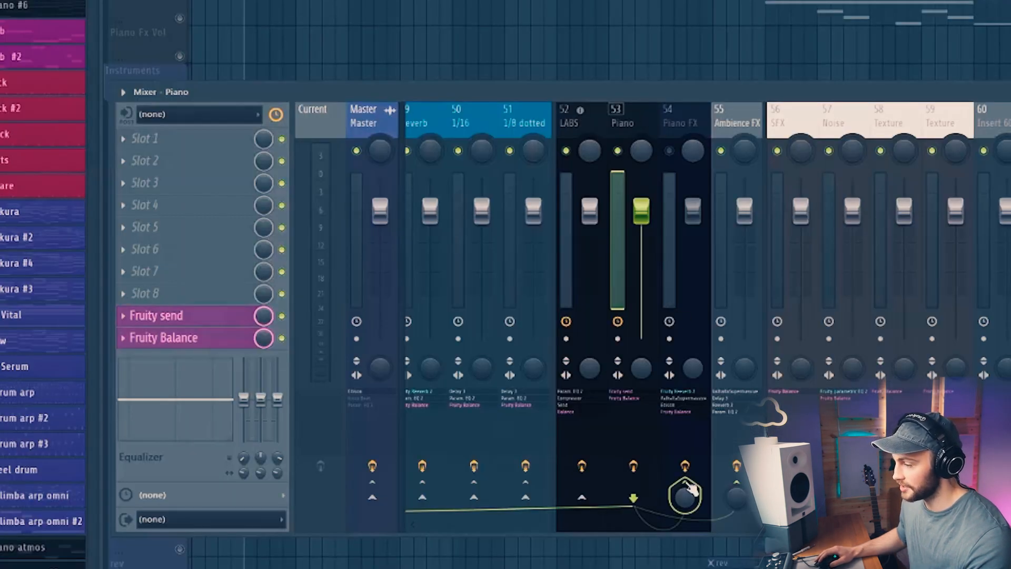
# Step: Examine the Piano mixer track's Fruity send routing toward the Piano FX track
pyautogui.click(681, 119)
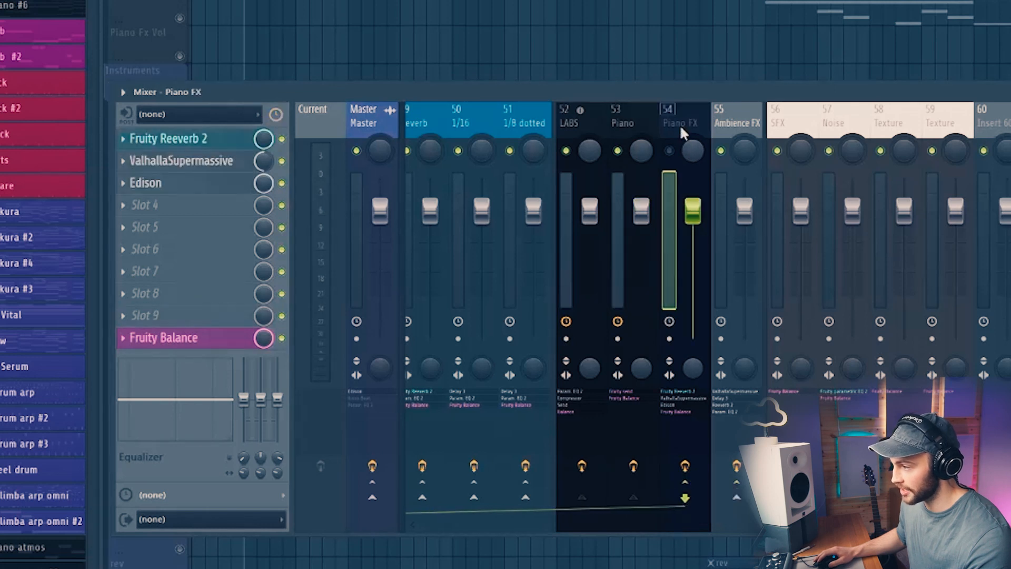
pyautogui.click(646, 128)
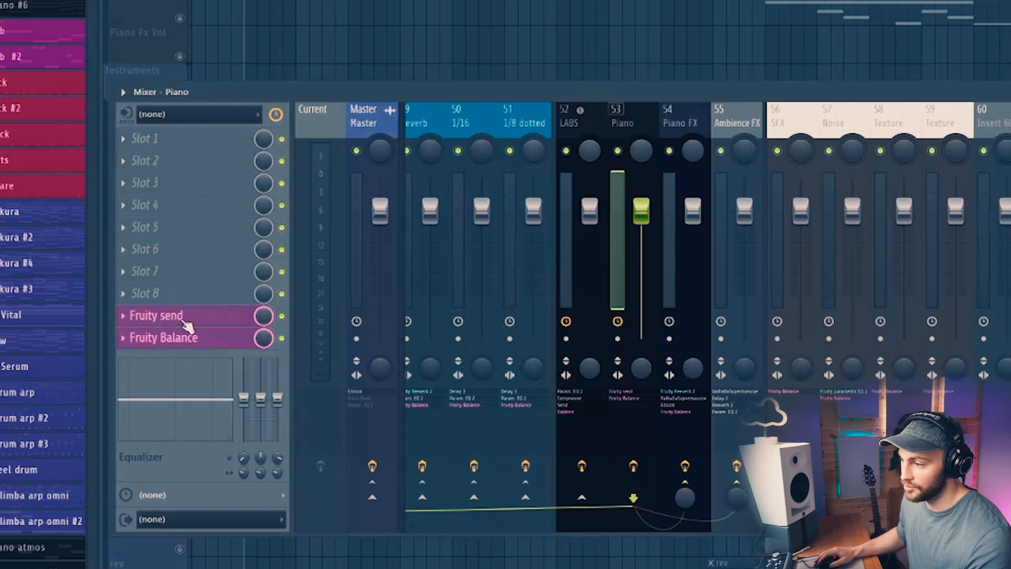
pyautogui.click(176, 316)
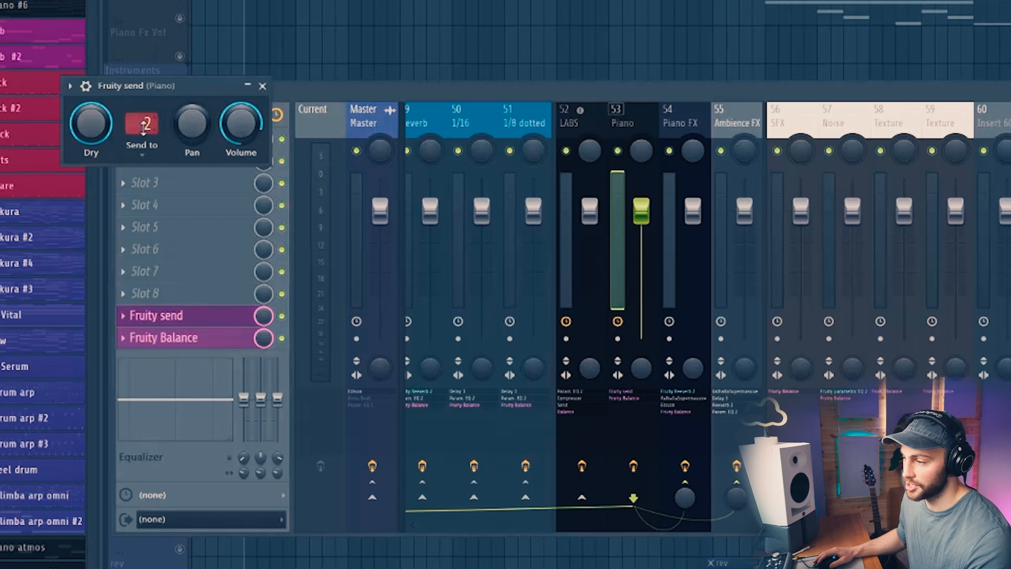
pyautogui.click(143, 125)
pyautogui.click(170, 166)
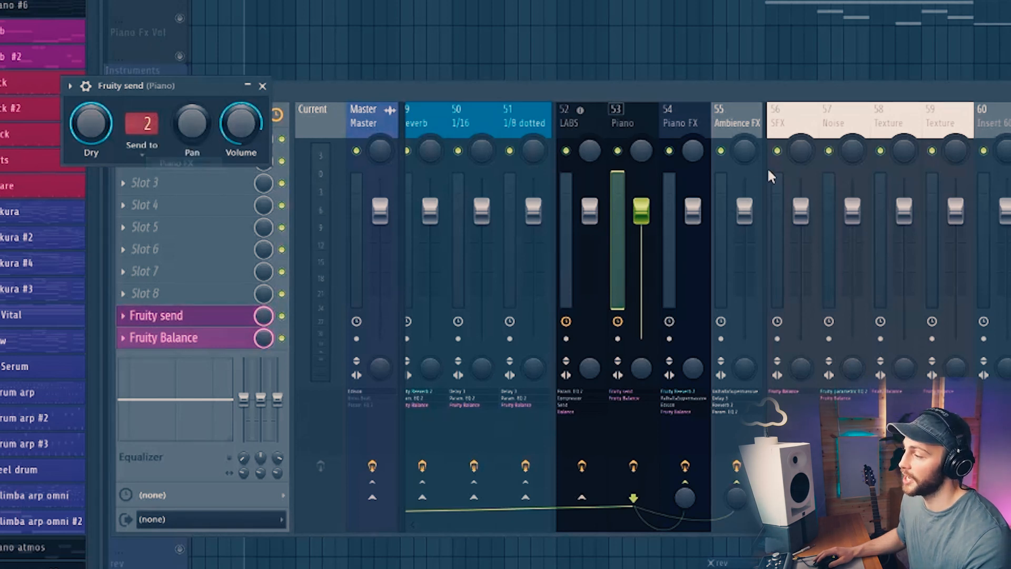
pyautogui.click(682, 126)
pyautogui.click(78, 106)
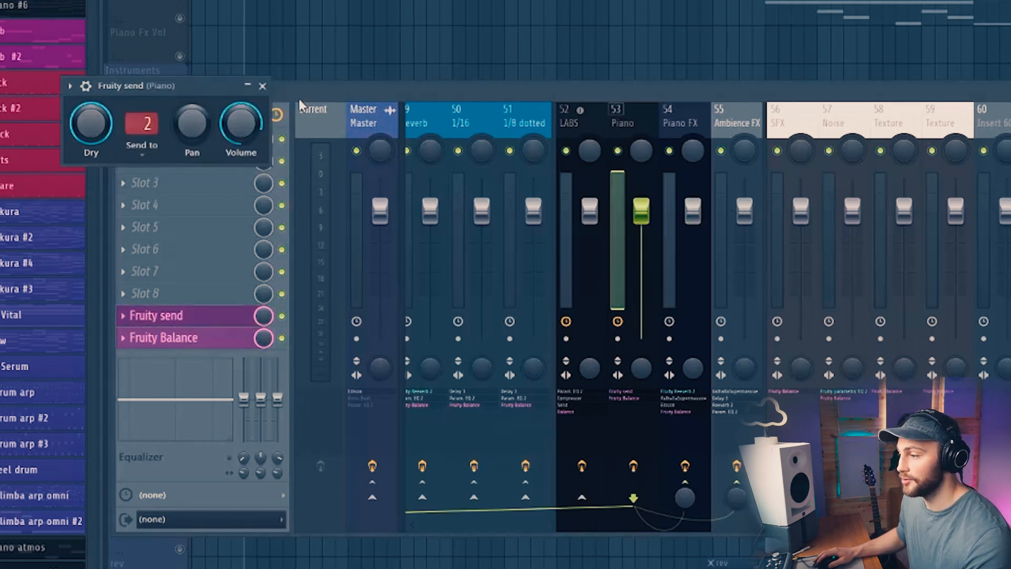
pyautogui.click(278, 87)
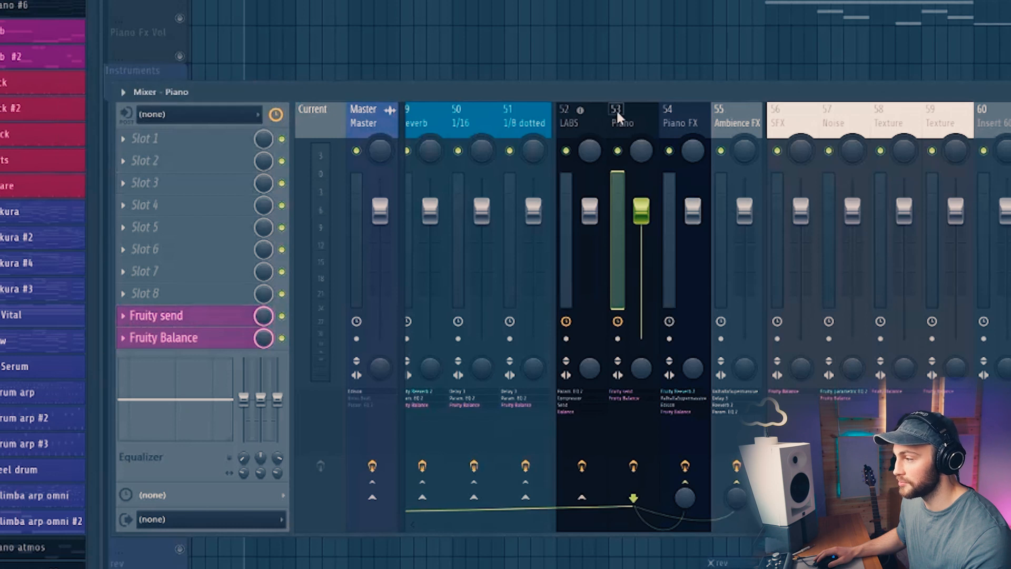
# Step: Lower the Dry level of Fruity Reeverb 2 on the Piano FX mixer track
pyautogui.click(679, 126)
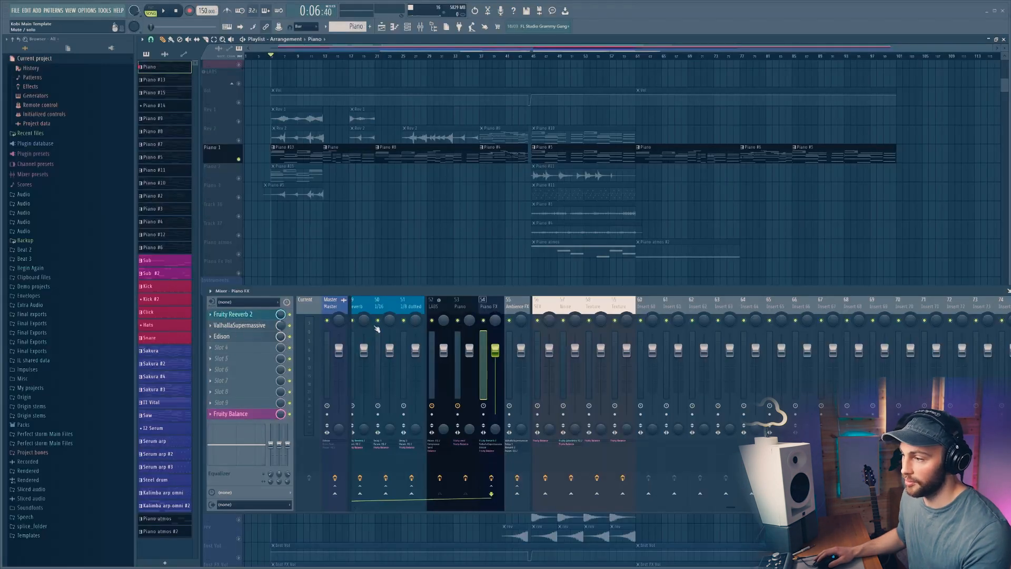
pyautogui.click(252, 317)
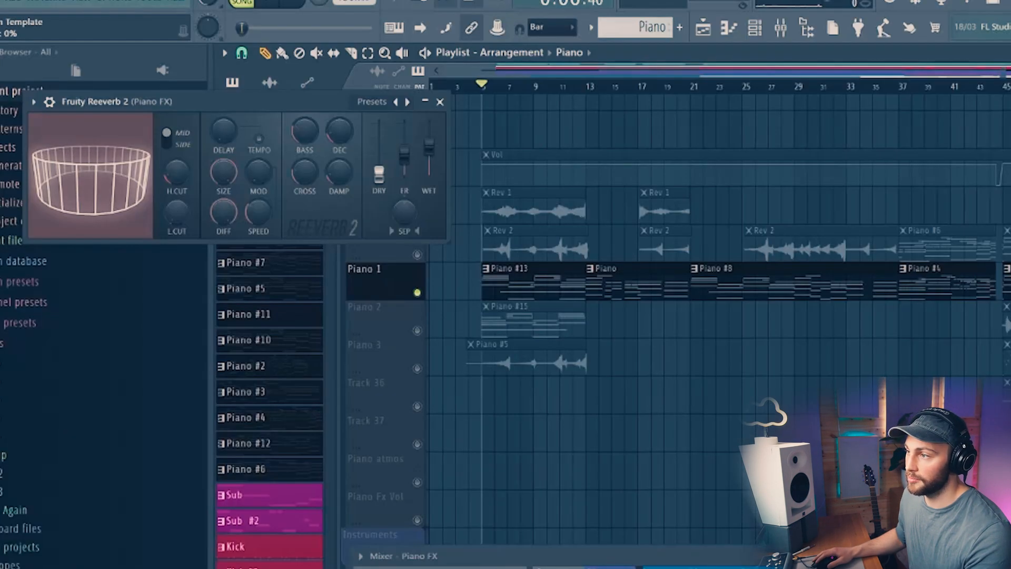
pyautogui.moveTo(379, 149); pyautogui.dragTo(380, 175)
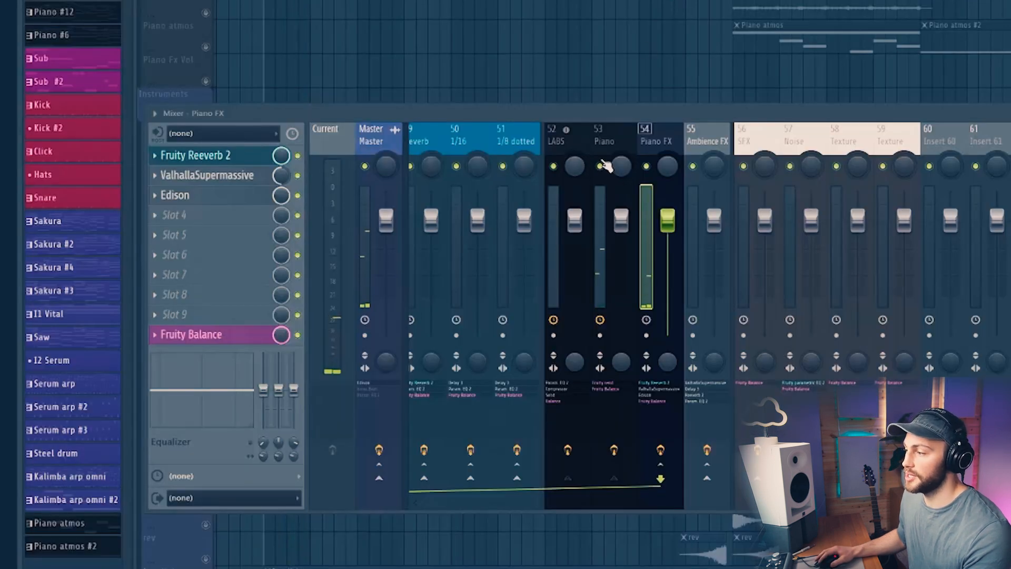
pyautogui.click(600, 165)
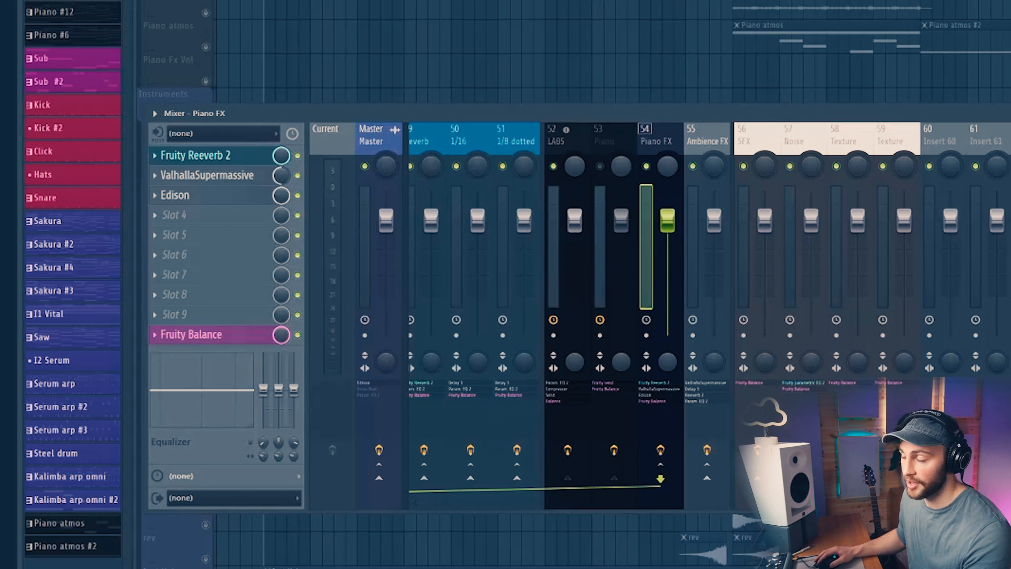
# Step: Record the Piano FX track's output into Edison during playback, then close the Edison window
pyautogui.press('space')
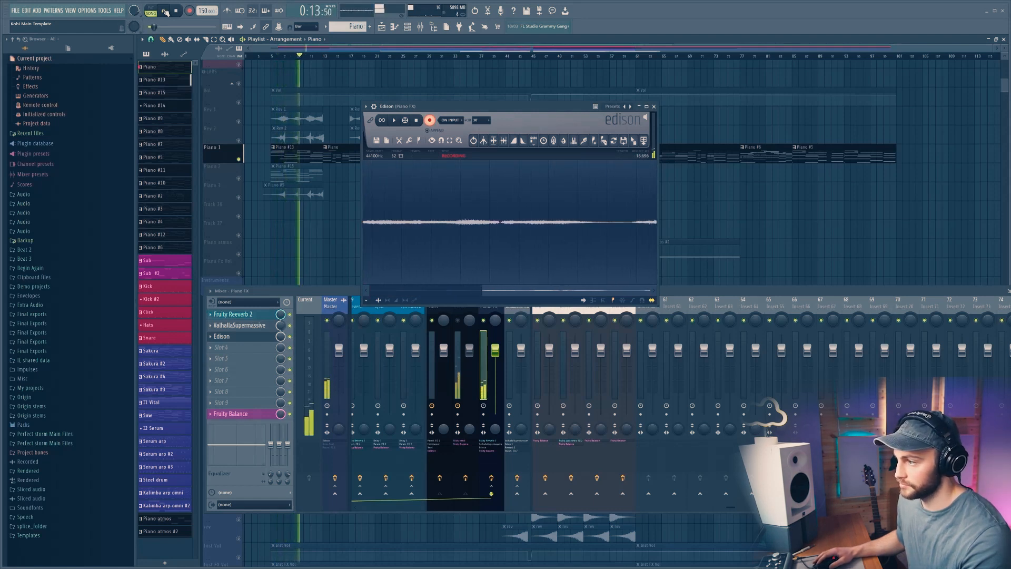
pyautogui.click(165, 12)
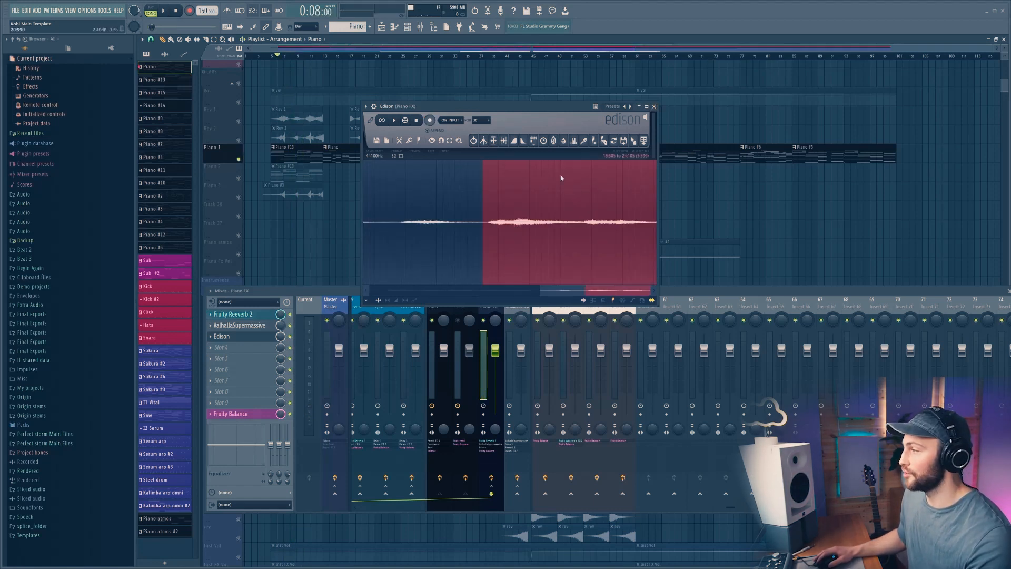
pyautogui.click(654, 106)
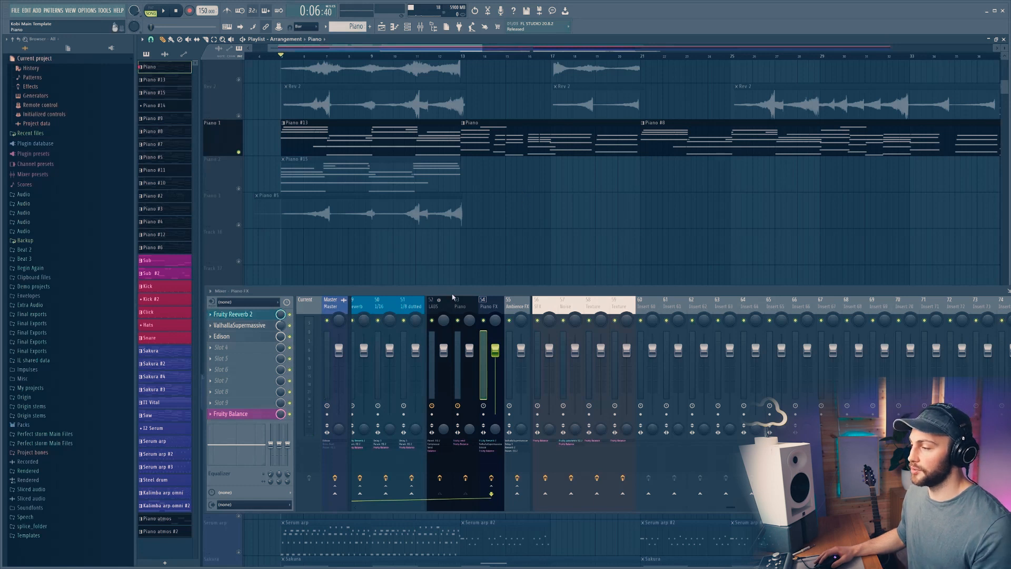
# Step: Hide the mixer and drag the recorded Piano #13 audio clip onto the Piano 3 playlist track
pyautogui.press('F9')
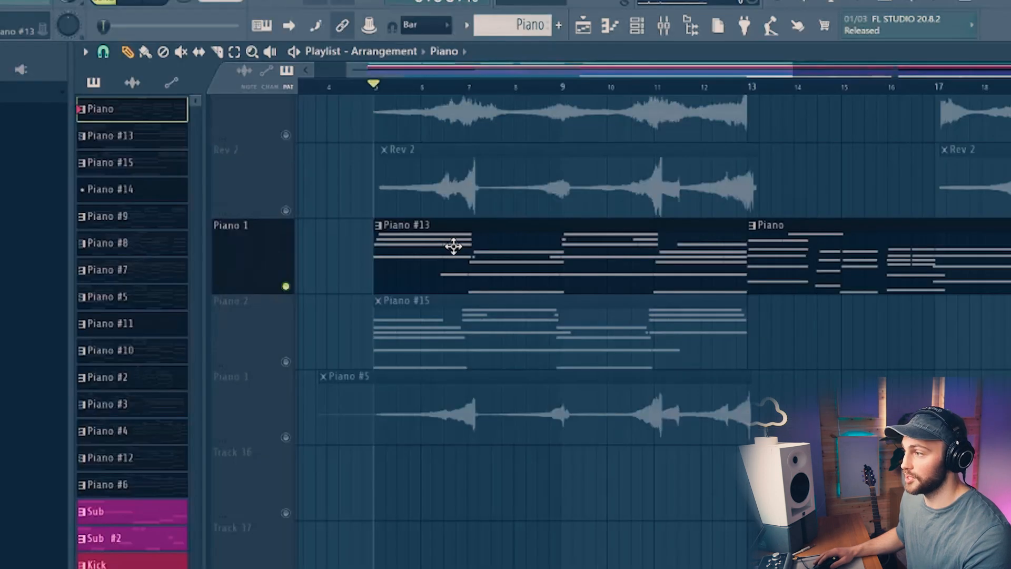
pyautogui.click(319, 133)
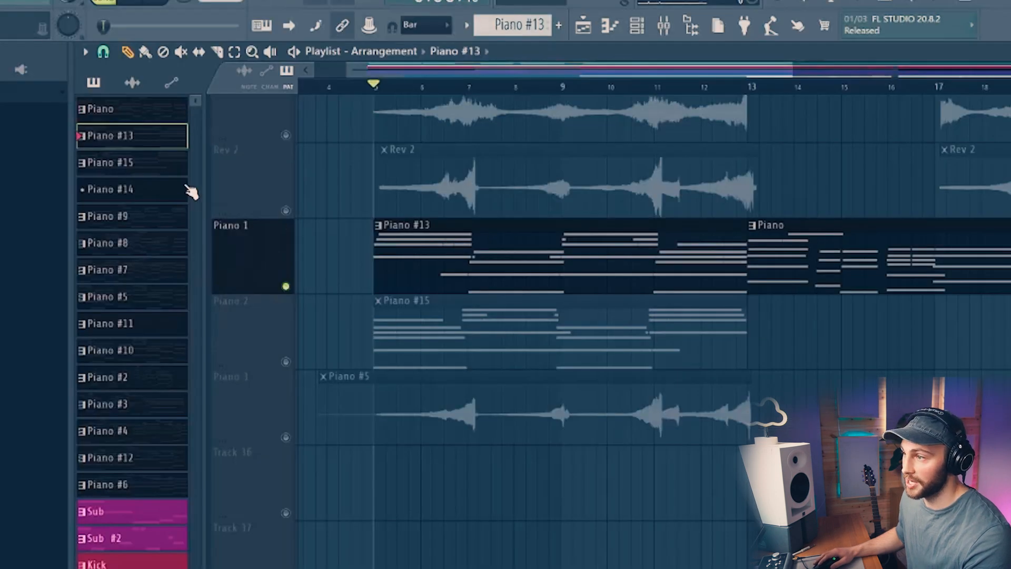
pyautogui.rightClick(99, 139)
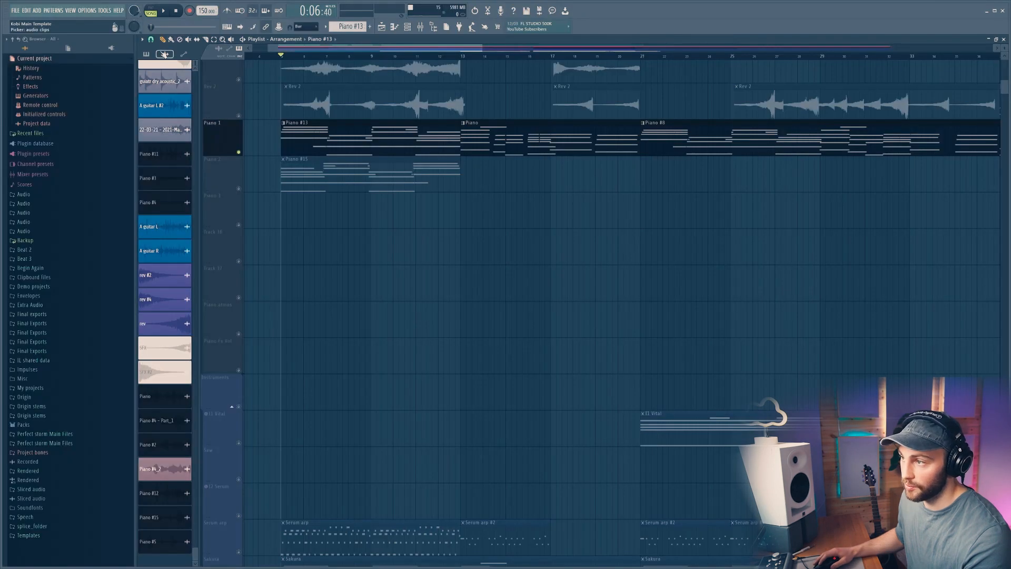
pyautogui.moveTo(155, 544); pyautogui.dragTo(279, 216)
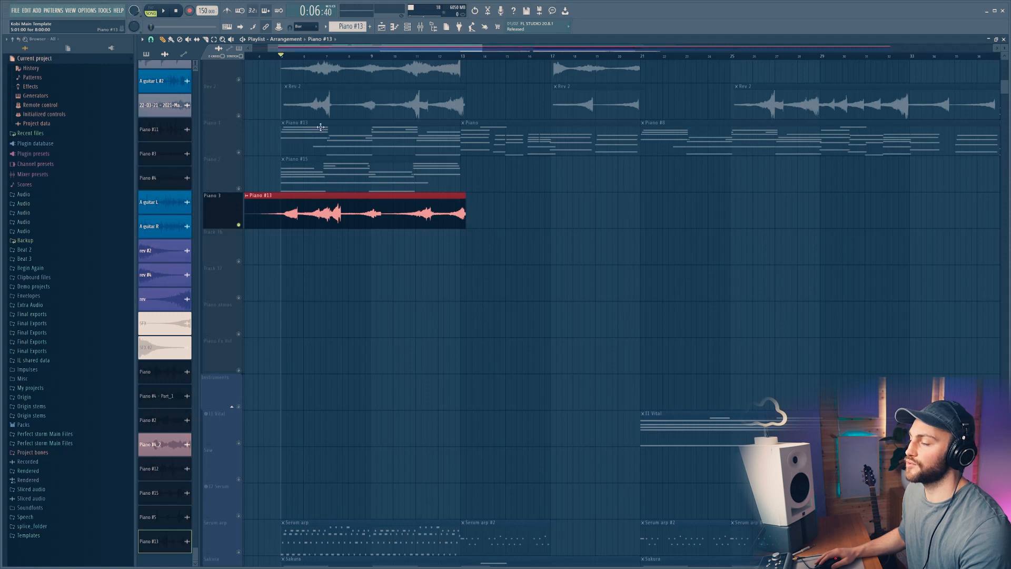
# Step: Slice the Piano #13 audio clip and move the cut-off end onto Track 16
pyautogui.press('c')
pyautogui.moveTo(432, 228); pyautogui.dragTo(438, 193)
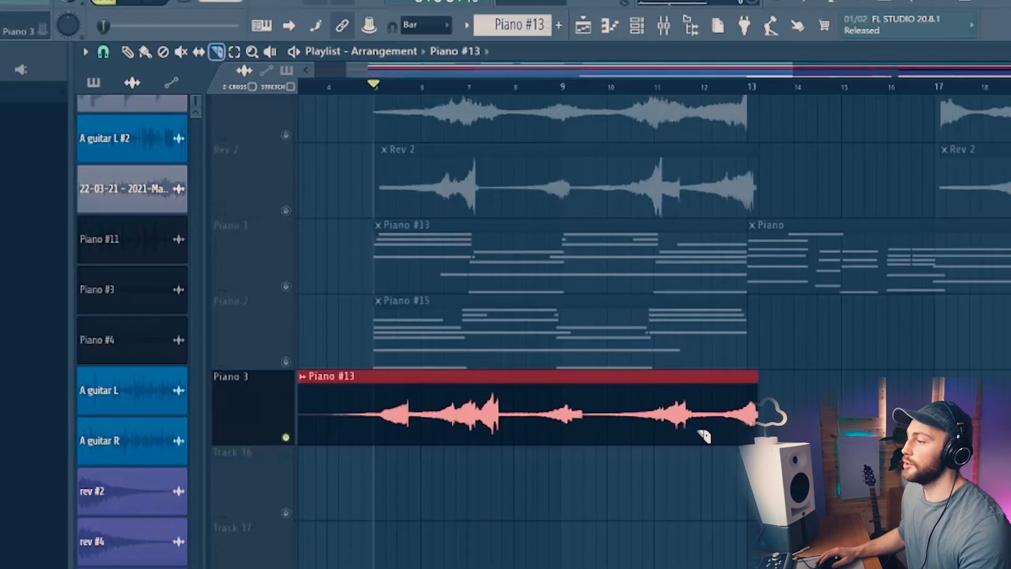
pyautogui.press('p')
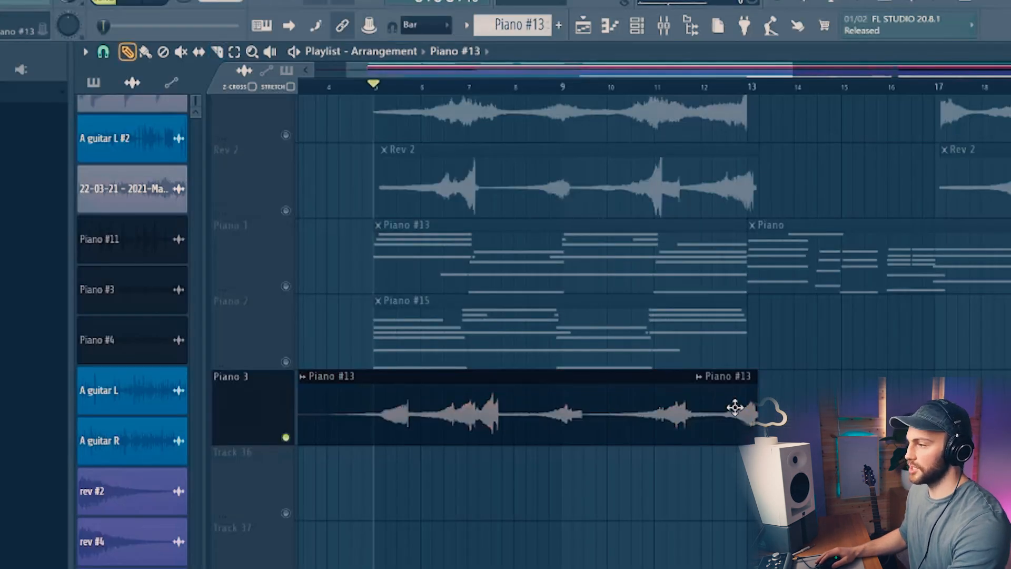
pyautogui.moveTo(734, 406); pyautogui.dragTo(407, 475)
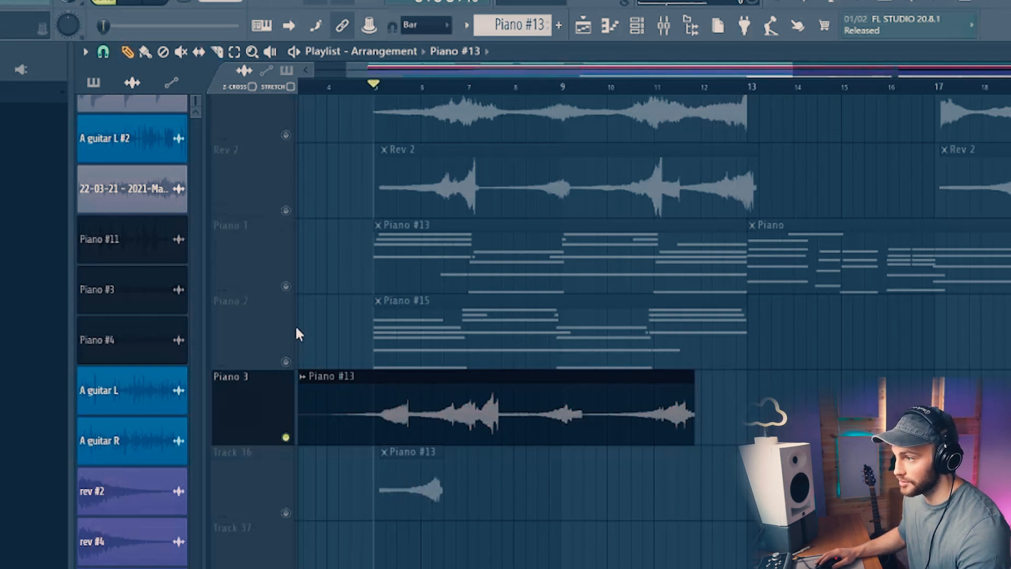
# Step: Play the slice, then delete the moved slice and the Piano #13 audio clip from the playlist
pyautogui.press('space')
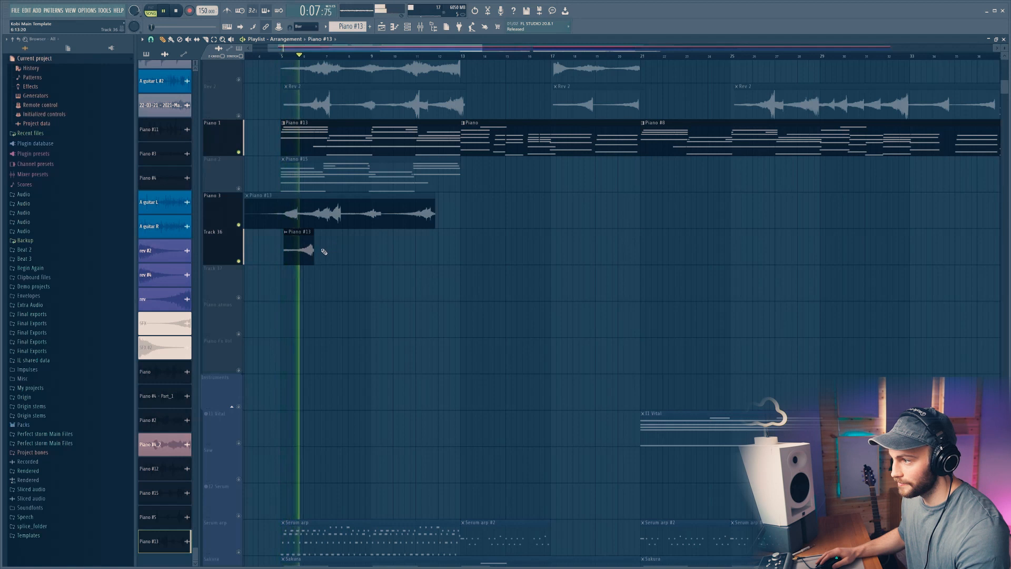
pyautogui.rightClick(310, 250)
pyautogui.press('space')
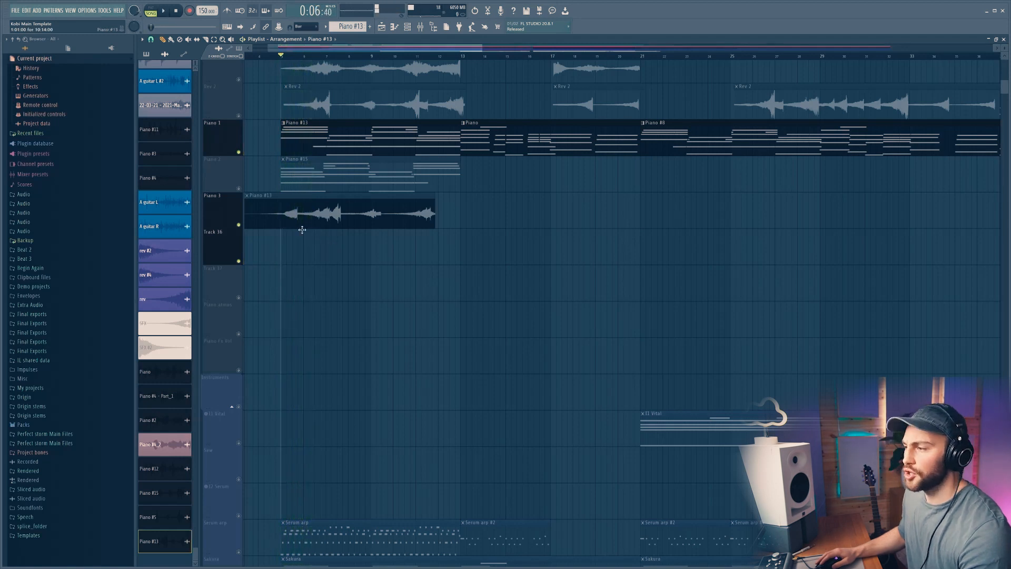
pyautogui.rightClick(340, 210)
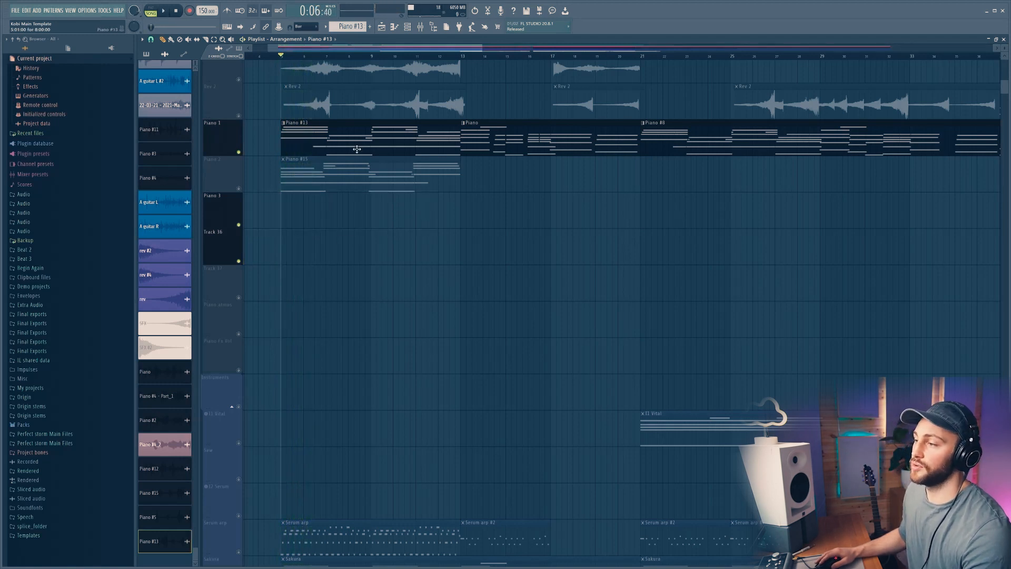
# Step: Solo the Piano 2 track and flip the Piano #15 pattern's notes horizontally with the Score flipper
pyautogui.rightClick(238, 189)
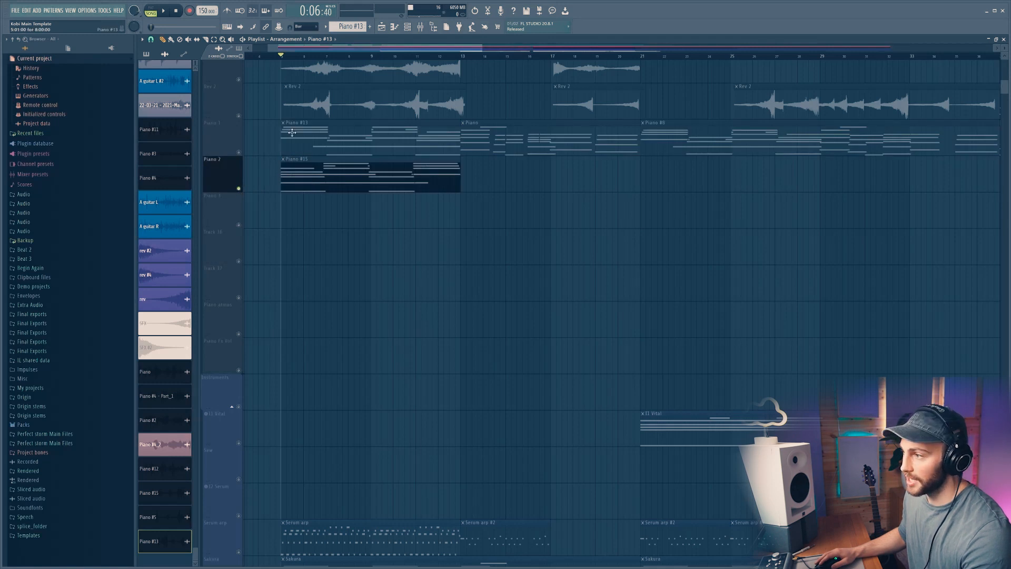
pyautogui.doubleClick(284, 167)
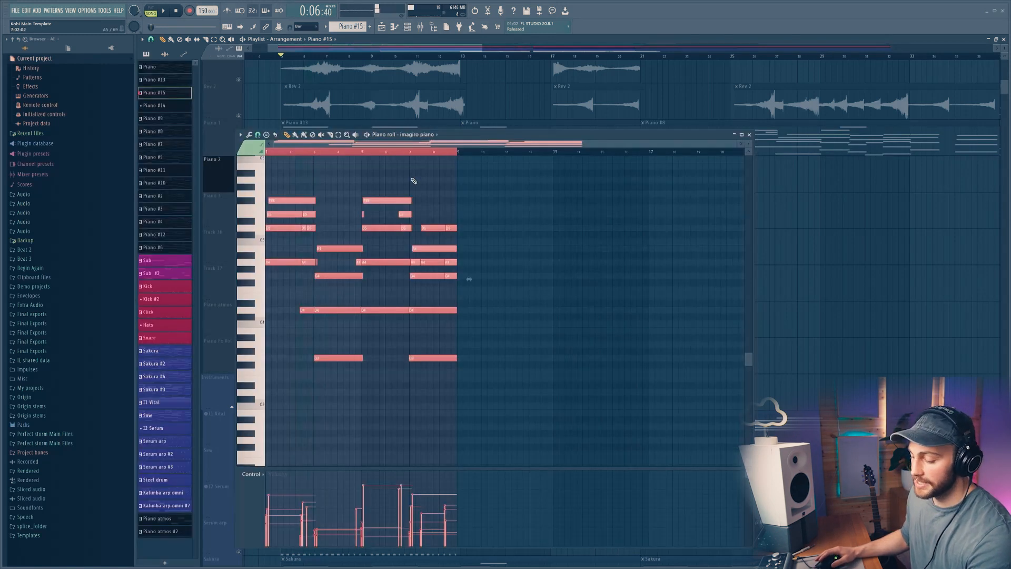
pyautogui.hotkey('alt', 'y')
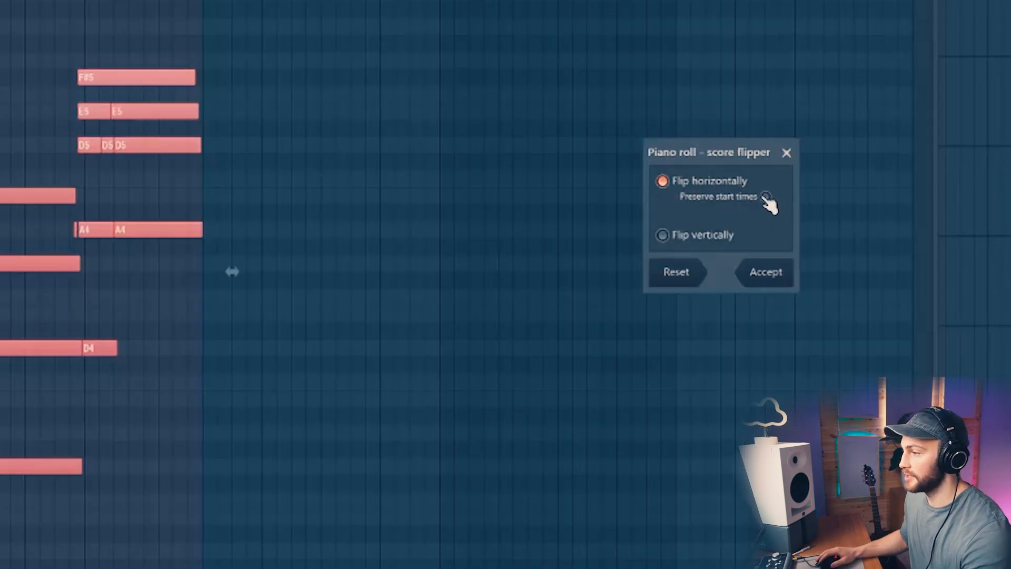
pyautogui.click(766, 196)
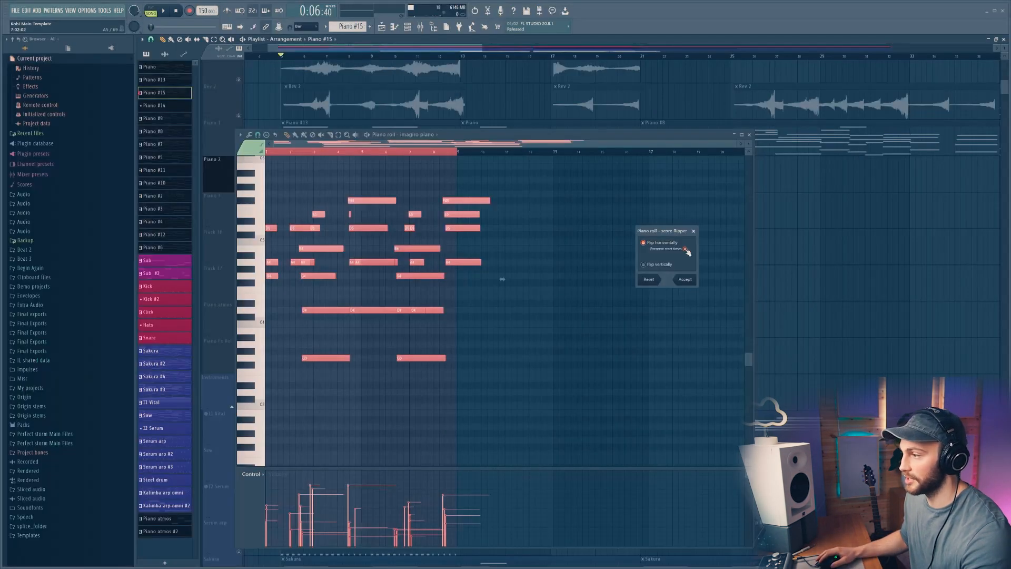
pyautogui.click(685, 249)
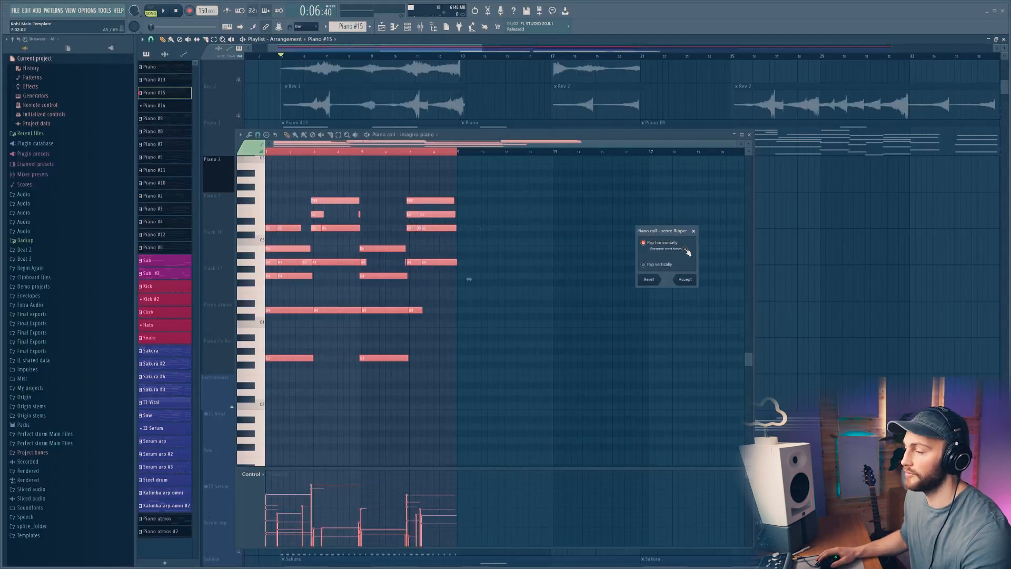
pyautogui.click(685, 280)
# Step: Audition the flipped pattern and the soloed Piano 1 track during playback
pyautogui.press('space')
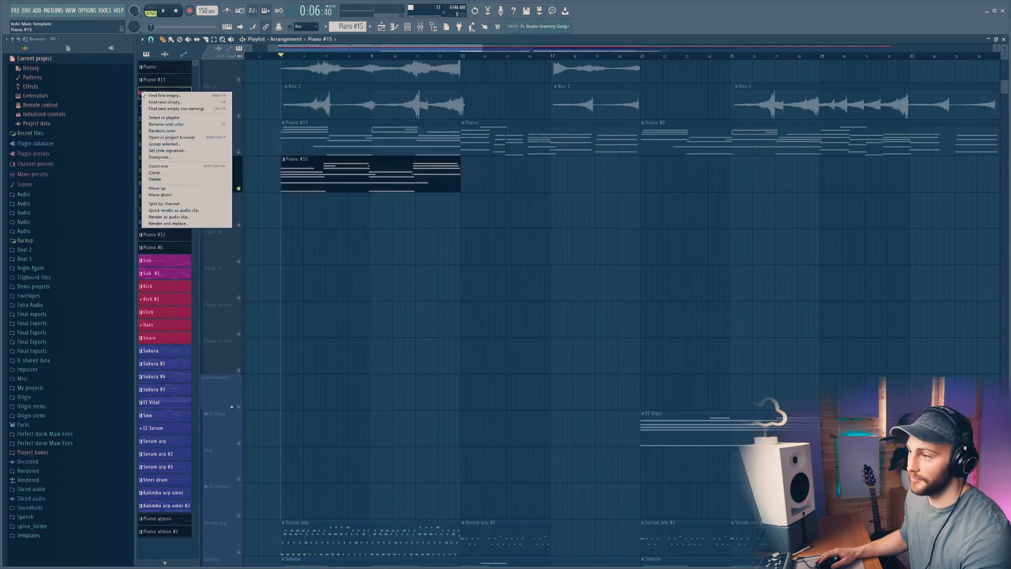
pyautogui.click(167, 54)
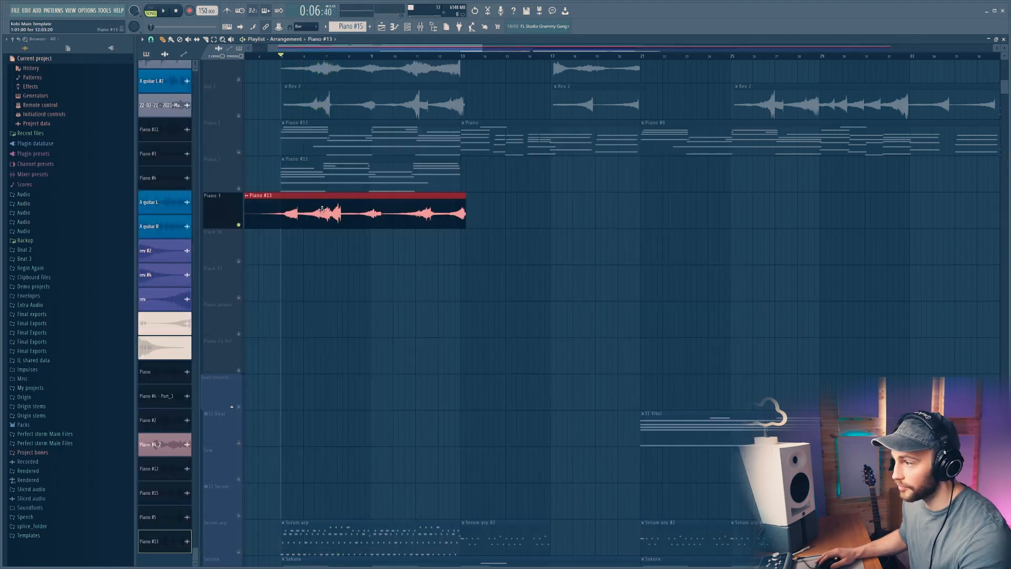
pyautogui.press('space')
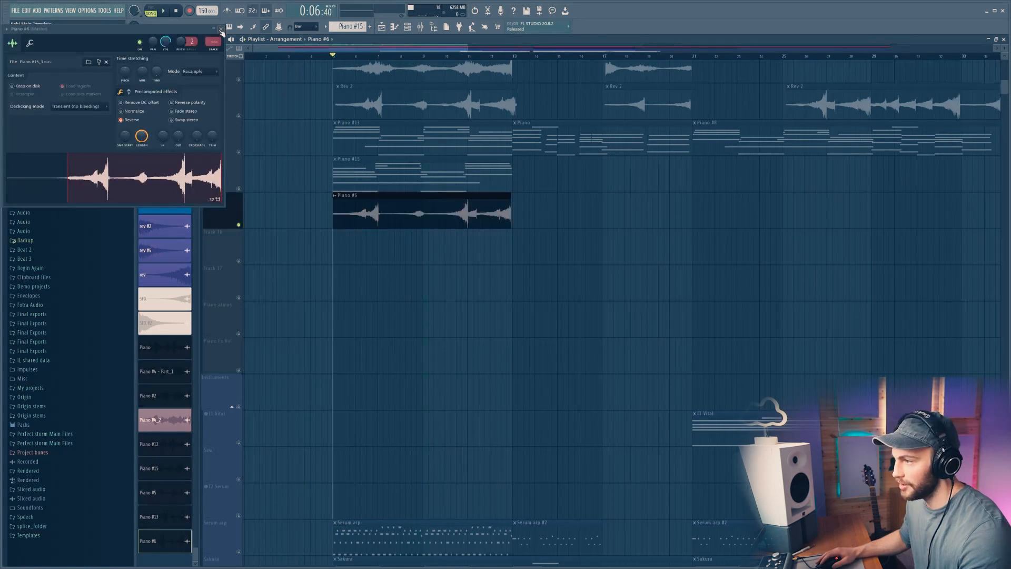
pyautogui.click(220, 29)
pyautogui.click(216, 137)
pyautogui.press('space')
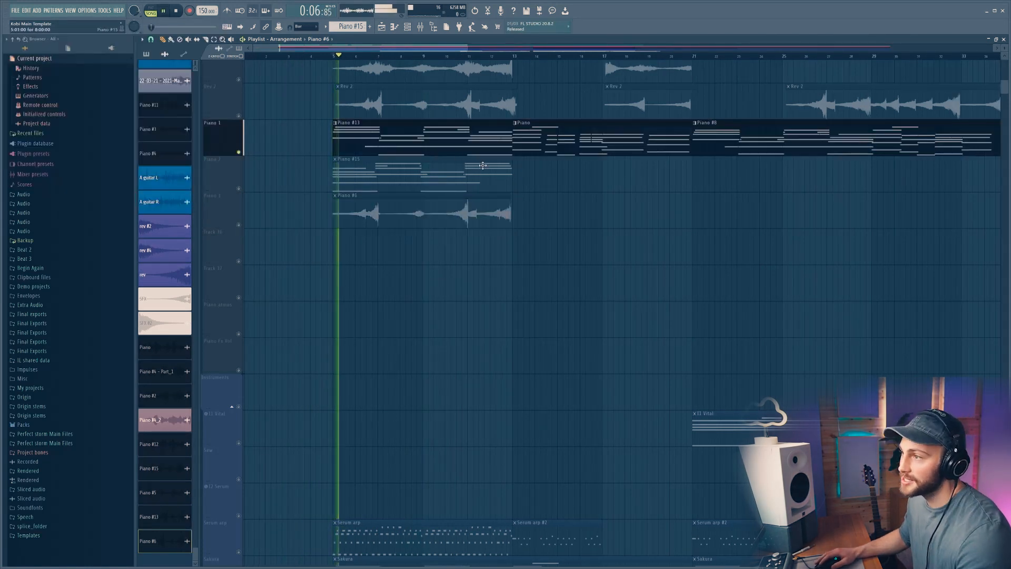
# Step: Solo the Piano 3 track and play its Piano #6 audio clip
pyautogui.press('space')
pyautogui.click(244, 225)
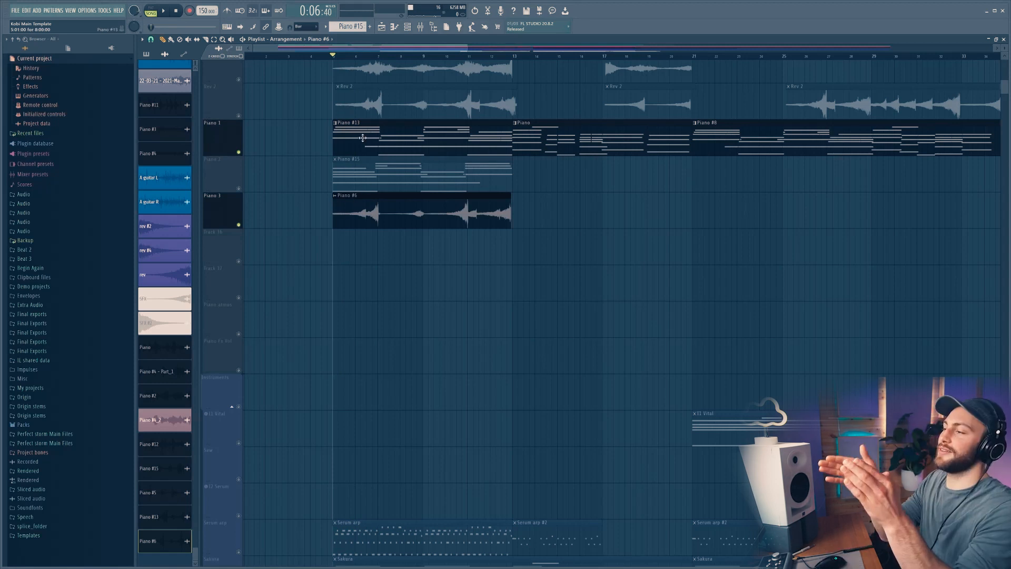
pyautogui.press('space')
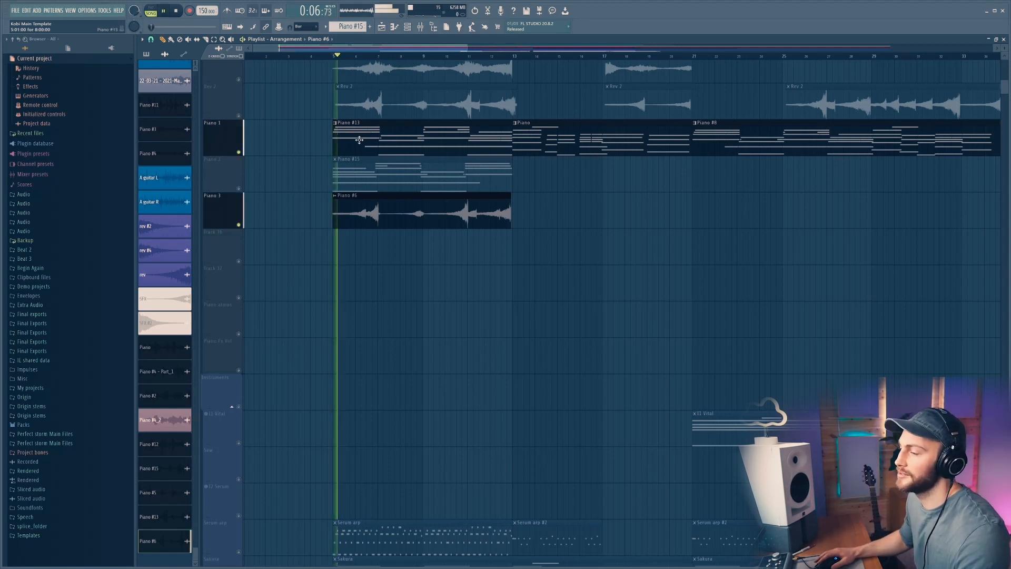
# Step: Play the Rev 2 and Piano 1 tracks together while scrolling through the arrangement
pyautogui.doubleClick(421, 204)
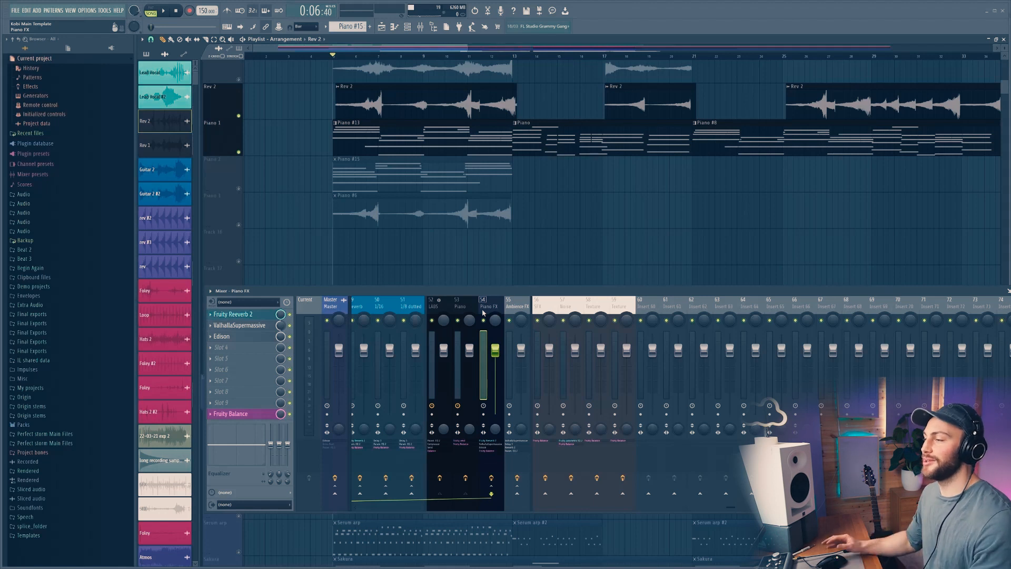
pyautogui.press('space')
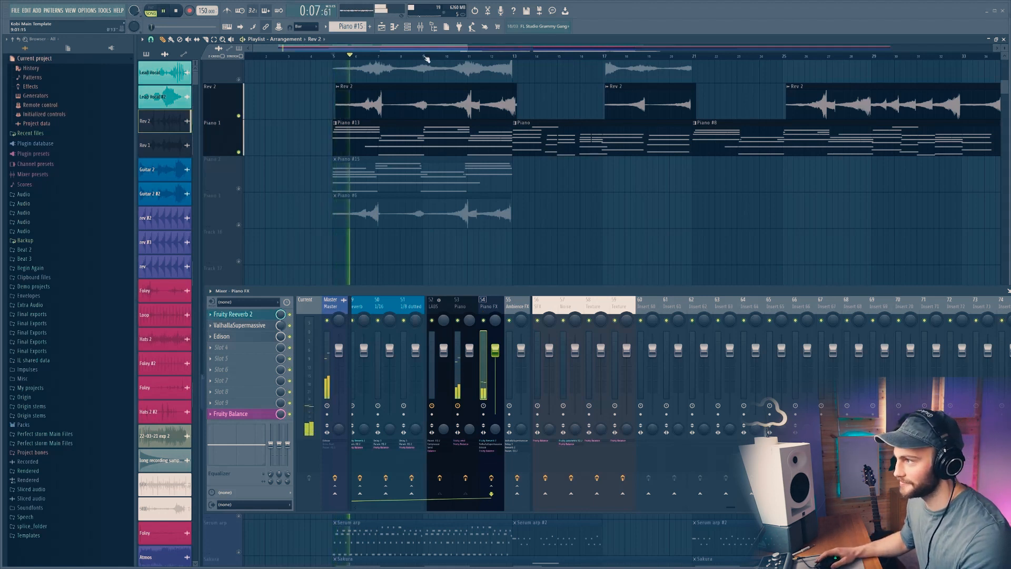
pyautogui.scroll(-4, 427, 59)
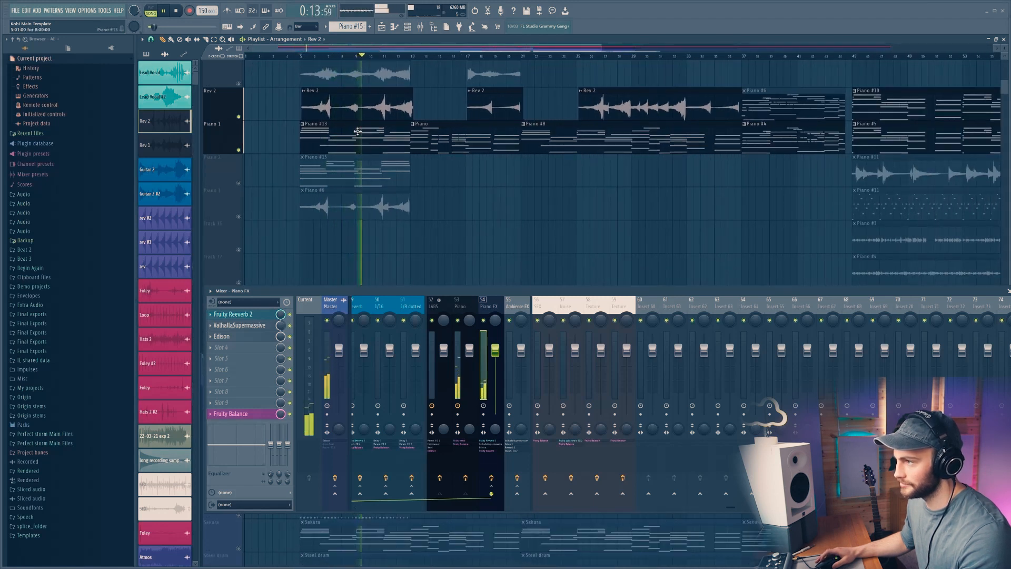
pyautogui.press('space')
pyautogui.scroll(2, 241, 142)
# Step: Open the Rev 2 clip's sample in Edison and apply Blur to the whole sample
pyautogui.doubleClick(349, 159)
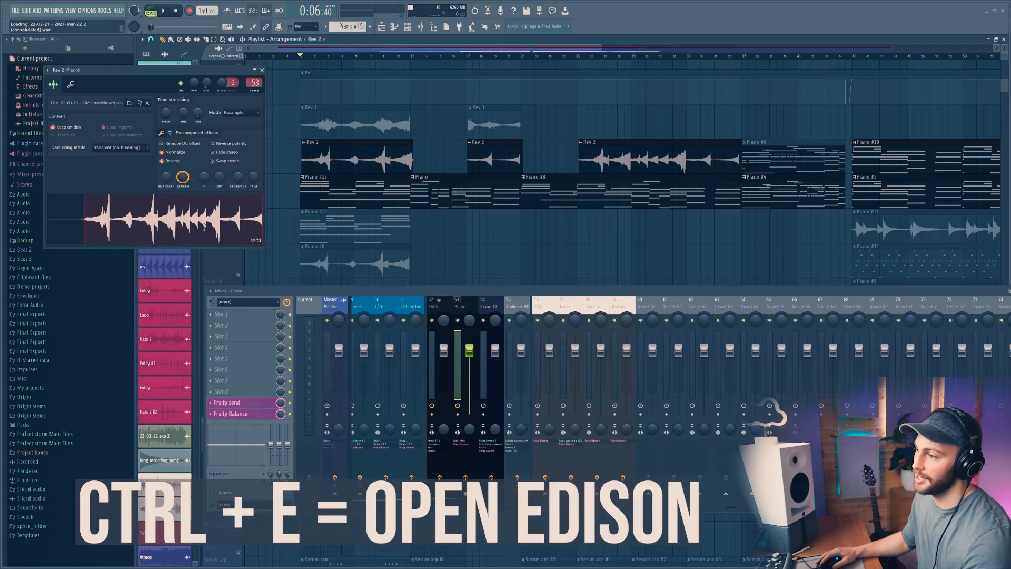
pyautogui.hotkey('ctrl', 'e')
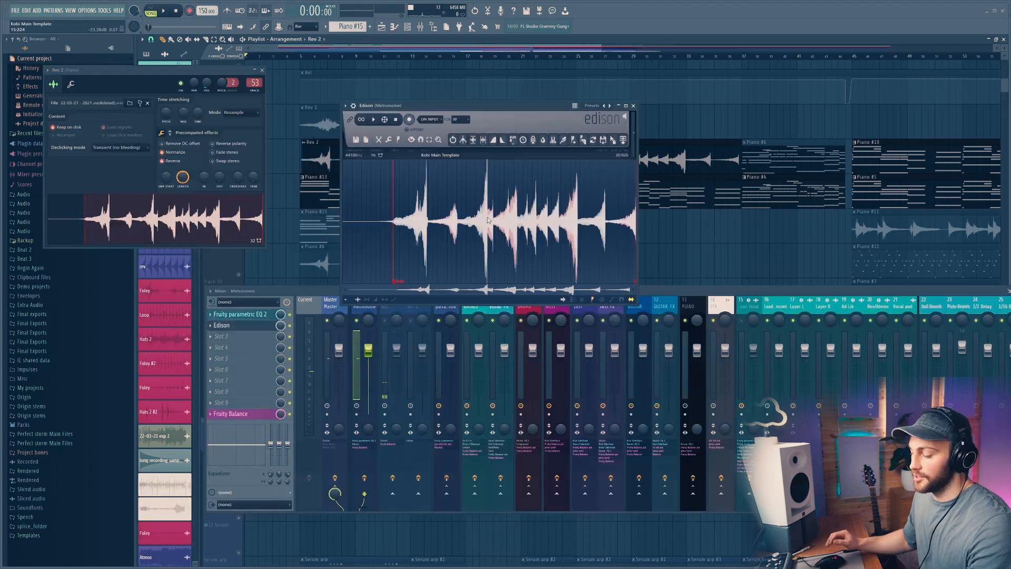
pyautogui.hotkey('ctrl', 'a')
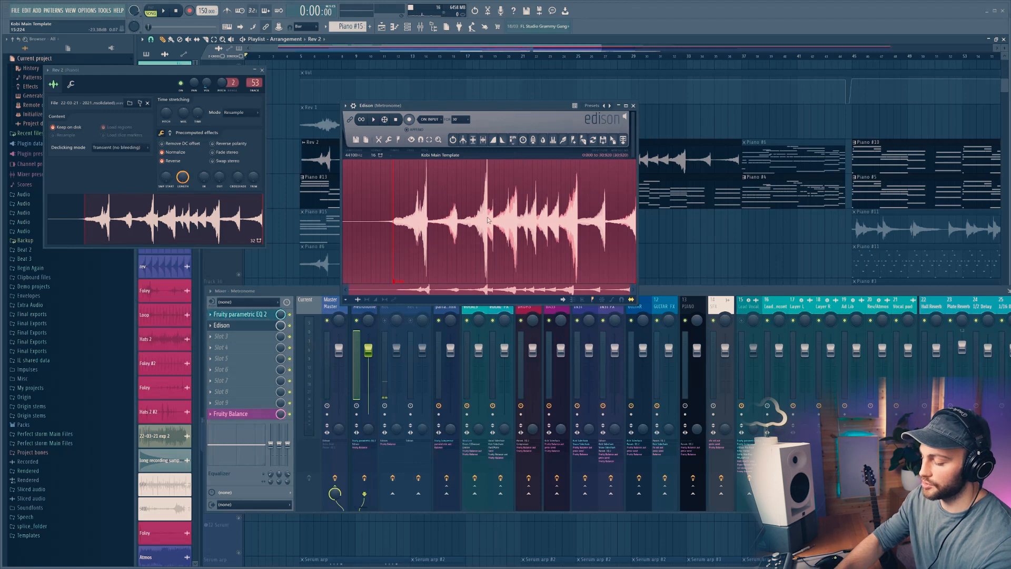
pyautogui.hotkey('ctrl', 'b')
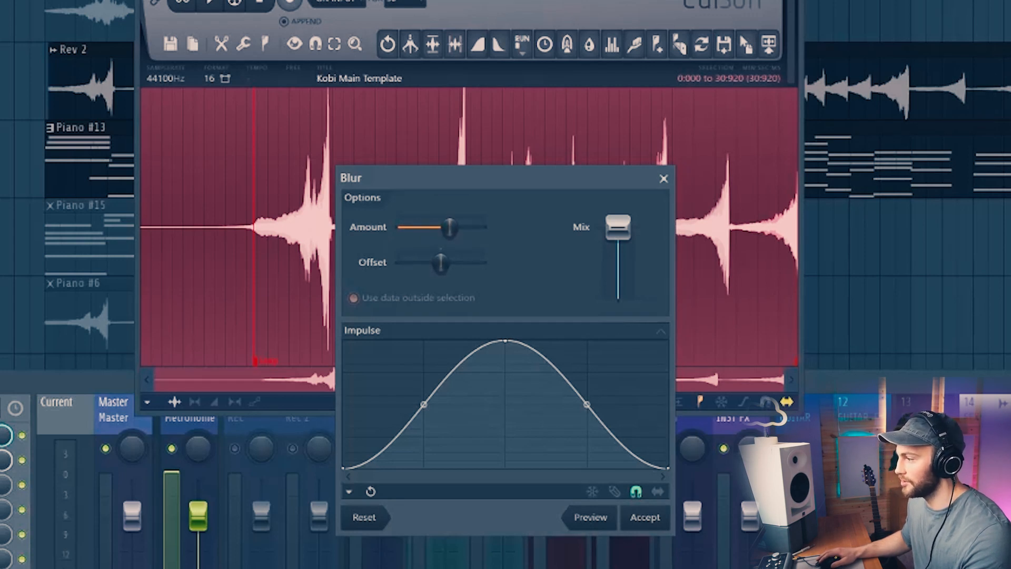
pyautogui.click(645, 517)
pyautogui.click(287, 177)
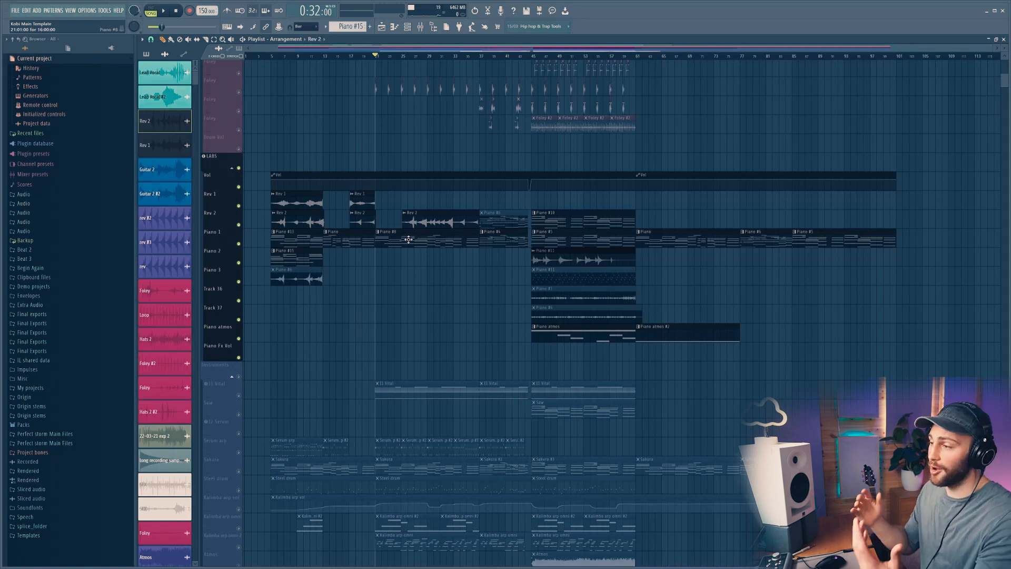
# Step: Solo the Rev 2 and Piano 1 tracks and play them from the middle of the arrangement
pyautogui.scroll(4, 458, 54)
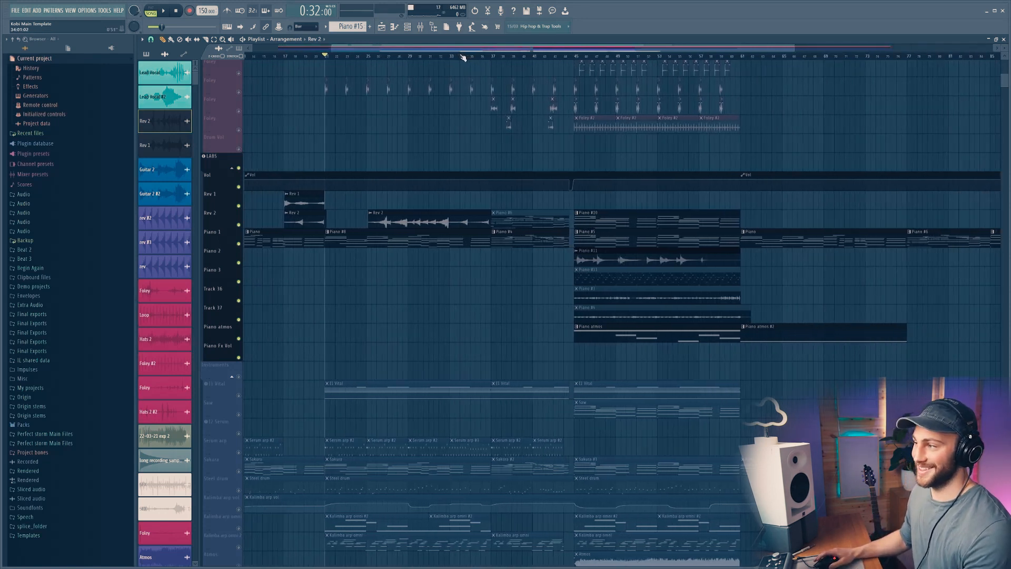
pyautogui.scroll(3, 366, 202)
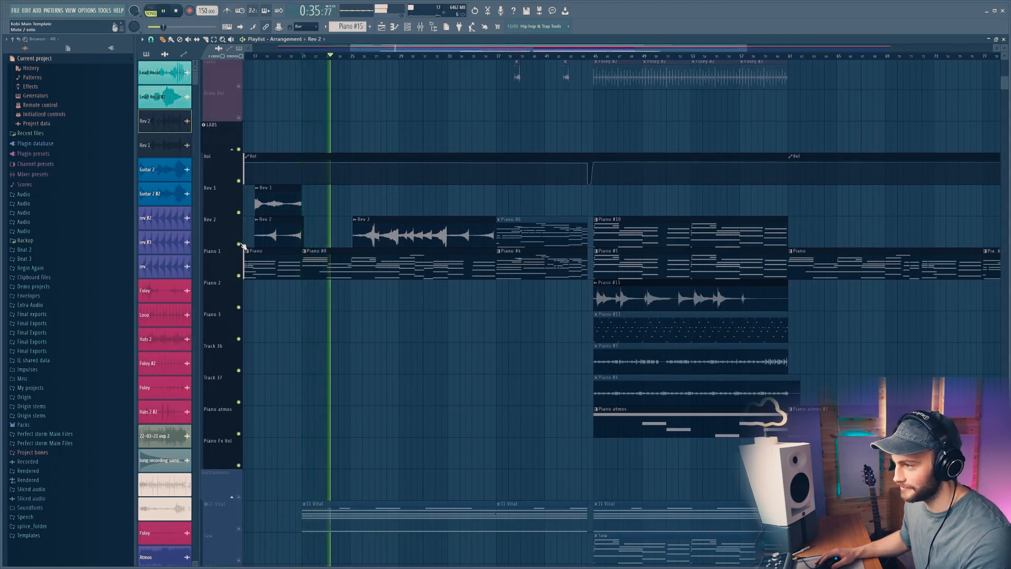
pyautogui.press('space')
pyautogui.rightClick(240, 245)
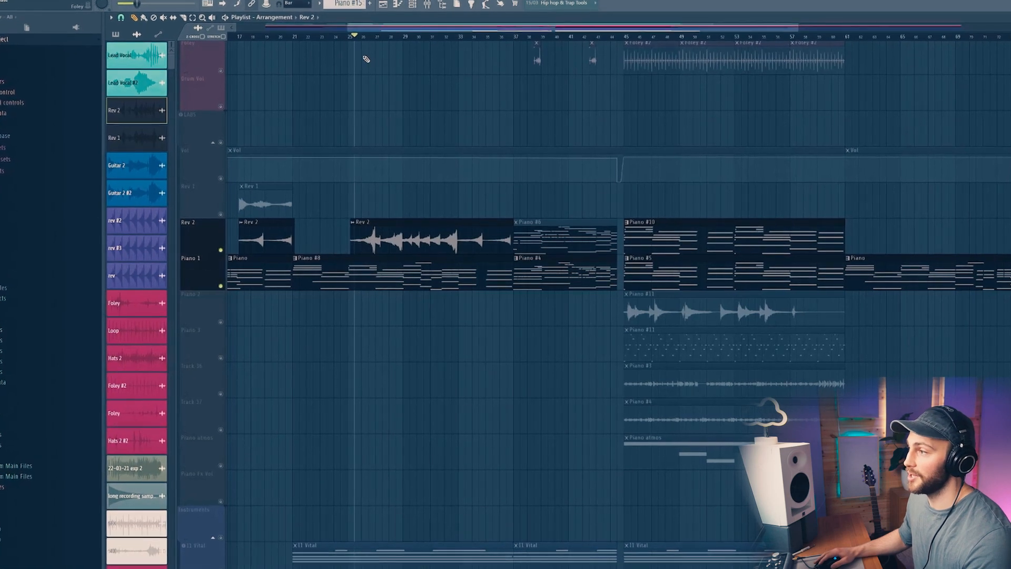
pyautogui.click(356, 39)
pyautogui.press('space')
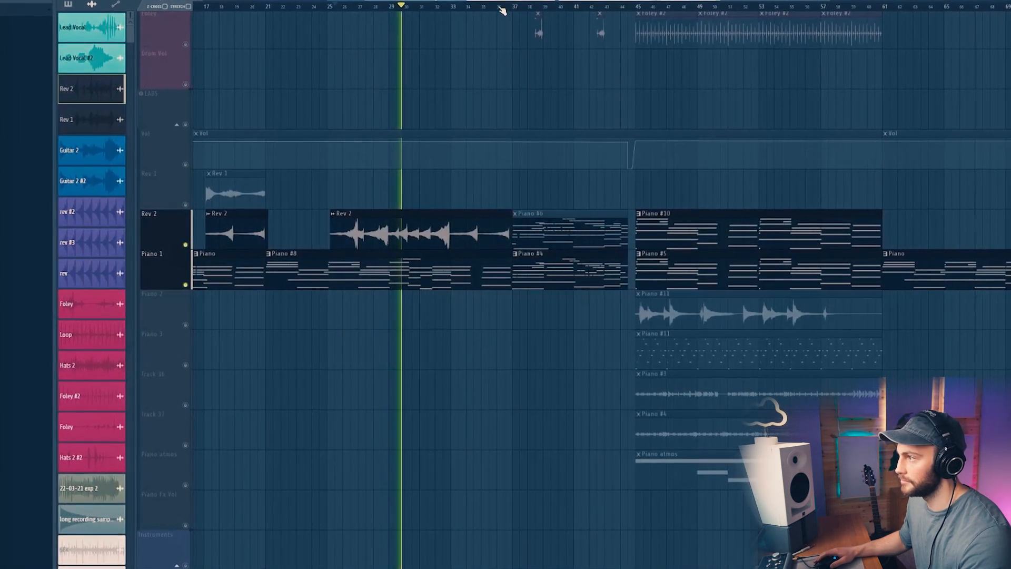
pyautogui.scroll(-5, 501, 7)
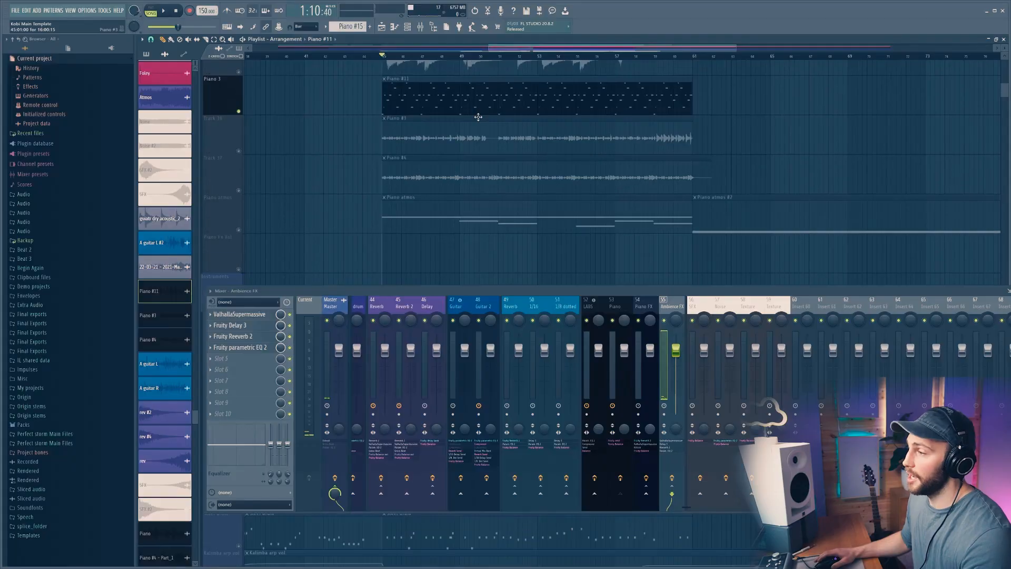
pyautogui.scroll(-3, 705, 147)
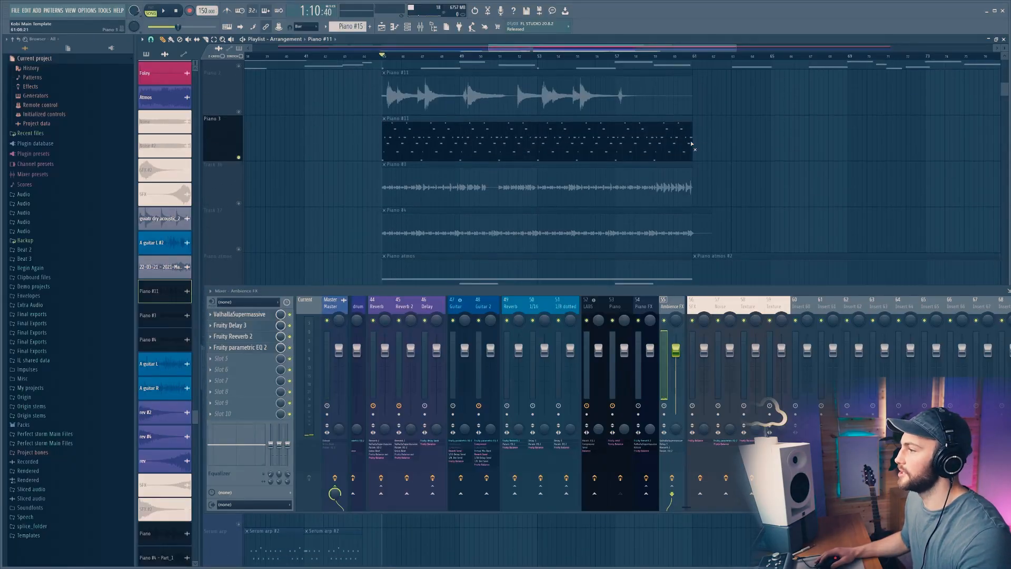
pyautogui.scroll(2, 468, 129)
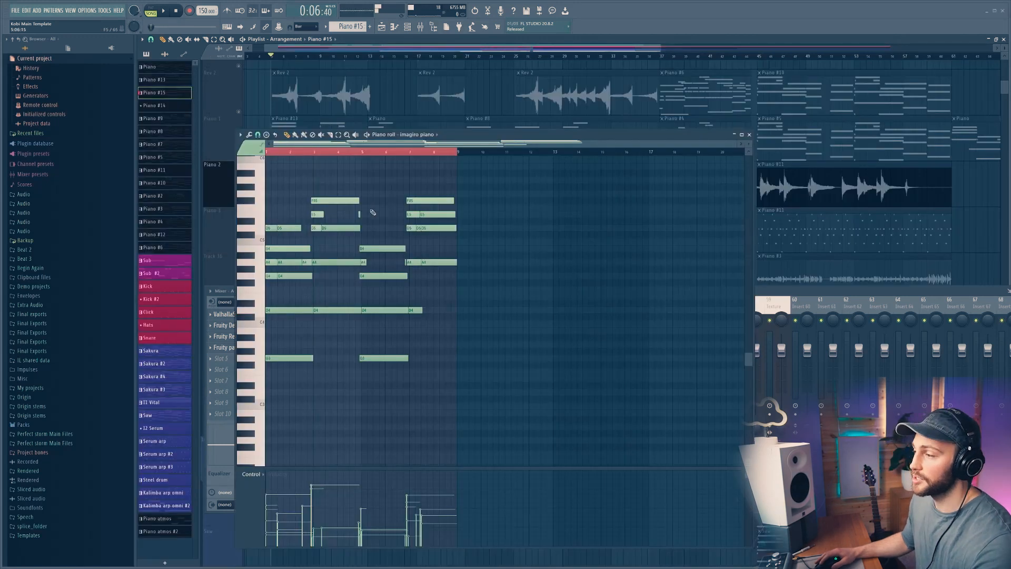
pyautogui.hotkey('ctrl', 'a')
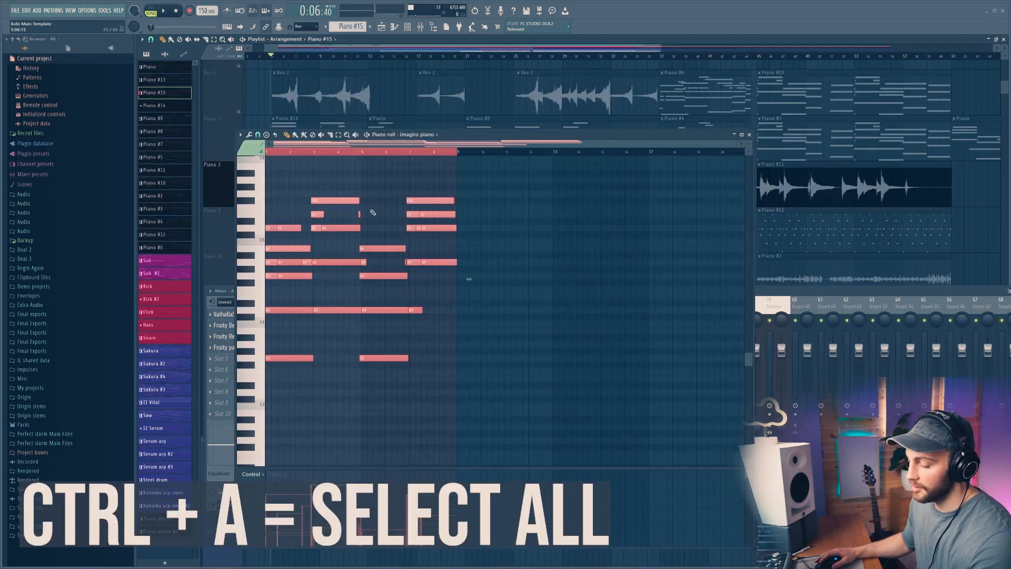
pyautogui.hotkey('alt', 'a')
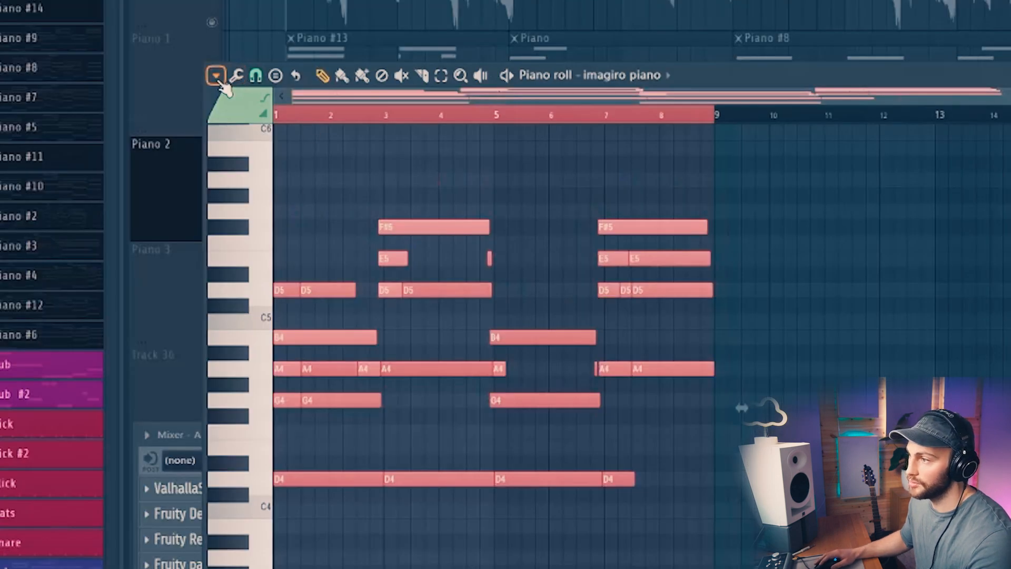
pyautogui.click(241, 135)
pyautogui.moveTo(244, 151)
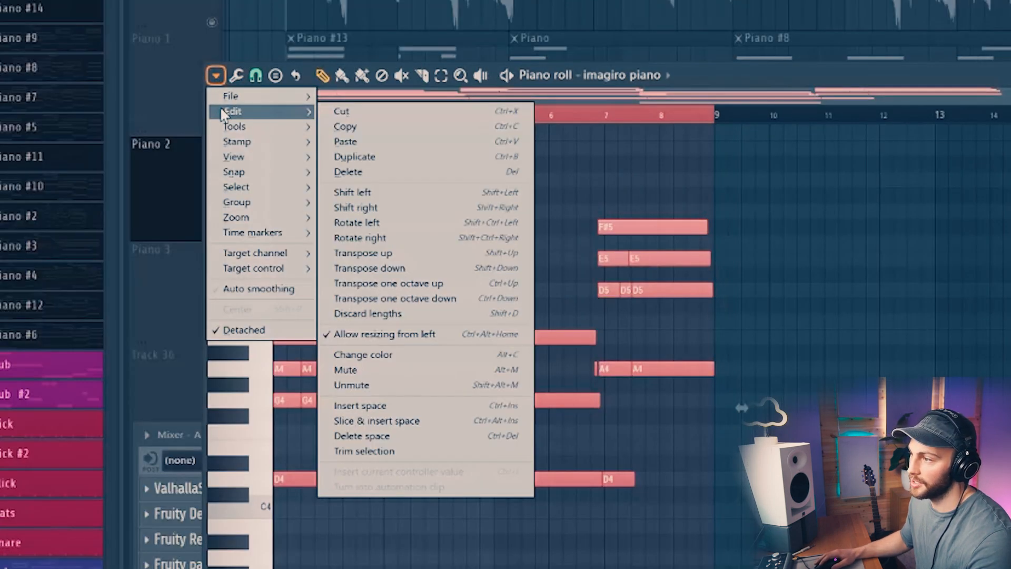
pyautogui.moveTo(263, 129)
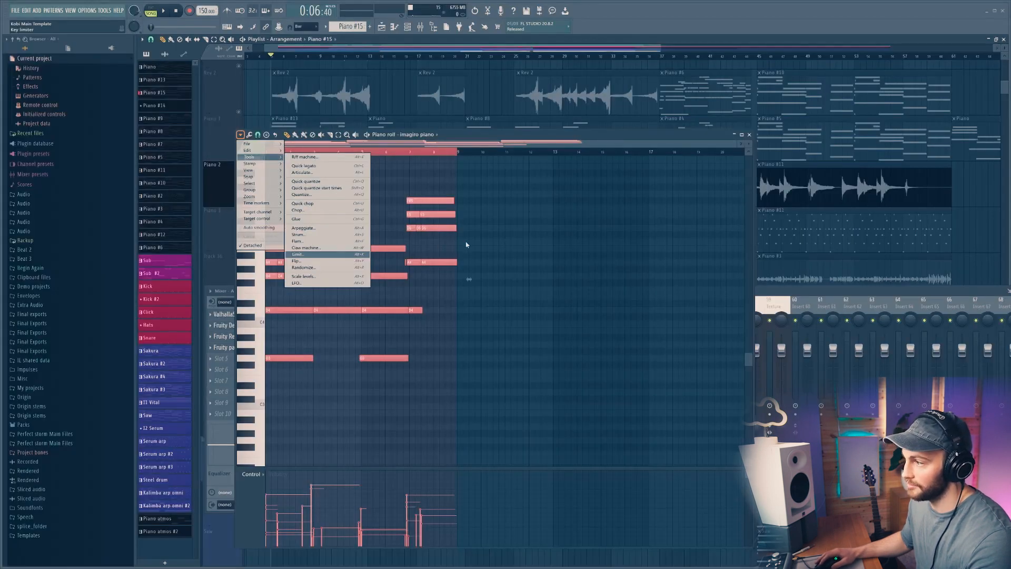
pyautogui.click(466, 244)
# Step: Select all notes of the Piano #15 pattern and arpeggiate them with the Arpeggiator, adjusting the Gate knob
pyautogui.hotkey('ctrl', 'a')
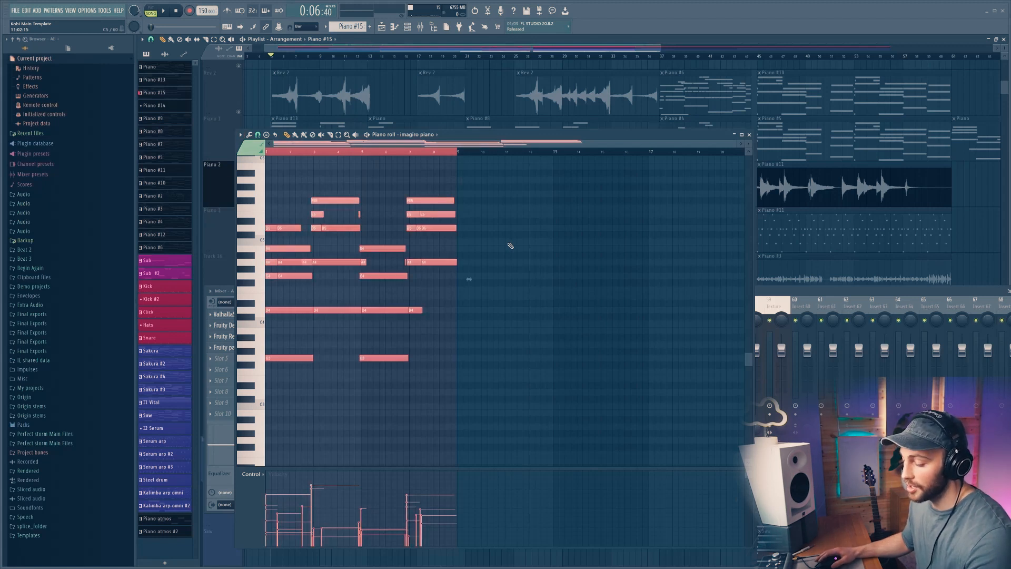
pyautogui.hotkey('alt', 'a')
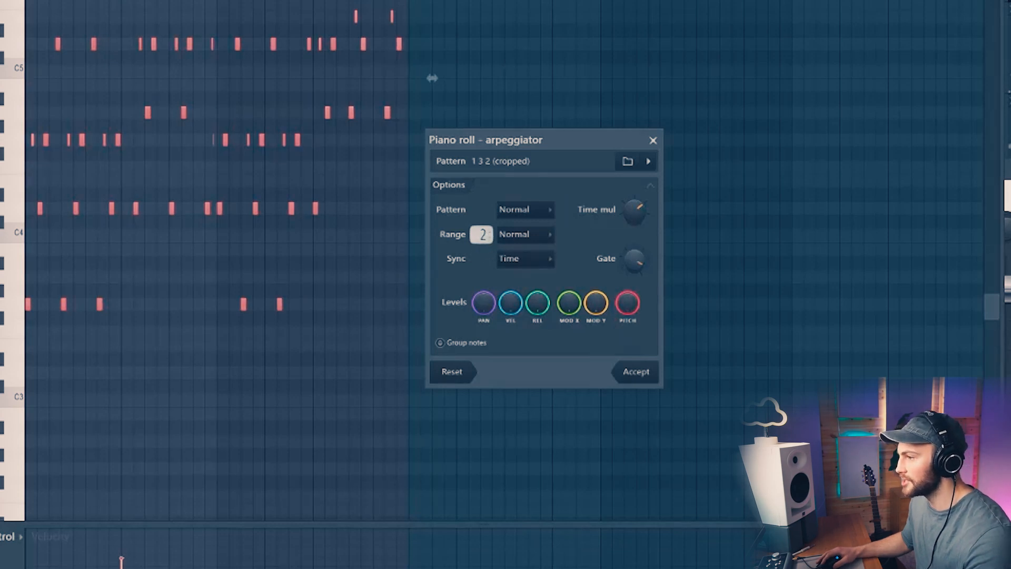
pyautogui.moveTo(634, 260); pyautogui.dragTo(634, 316)
pyautogui.moveTo(635, 260); pyautogui.dragTo(636, 268)
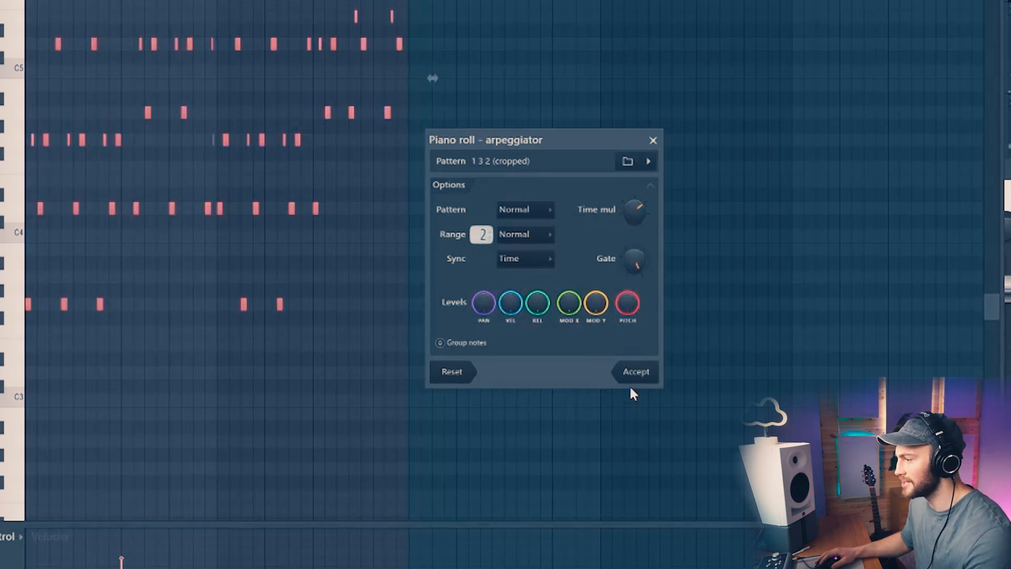
pyautogui.click(636, 373)
# Step: Play back the arpeggiated pattern, then close the piano roll
pyautogui.press('space')
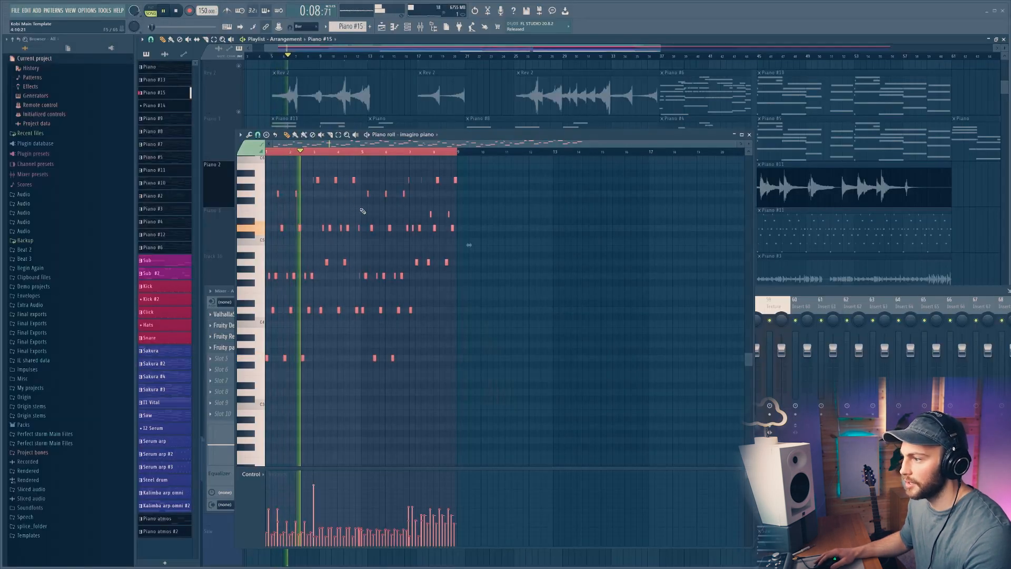
pyautogui.press('space')
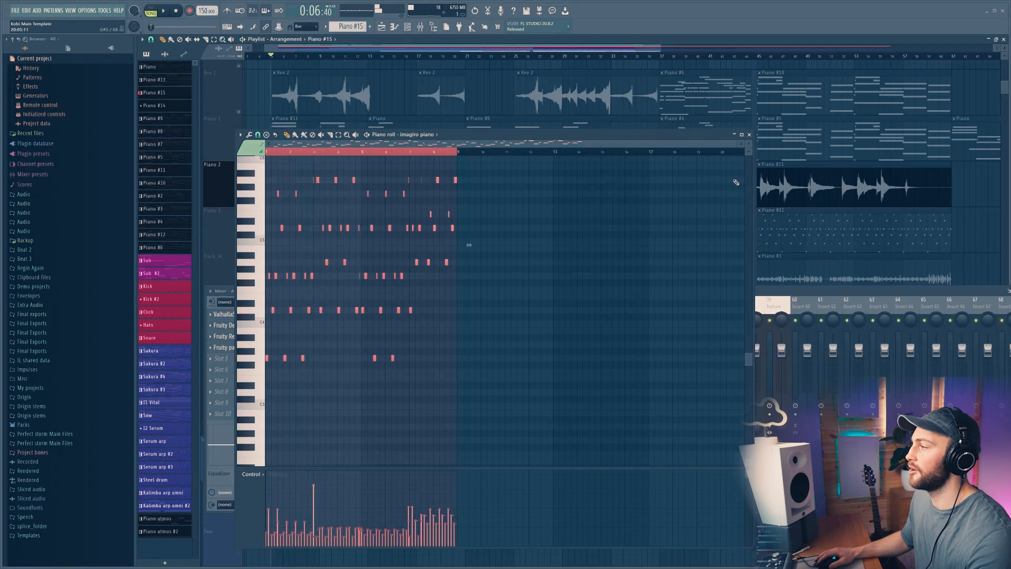
pyautogui.click(750, 135)
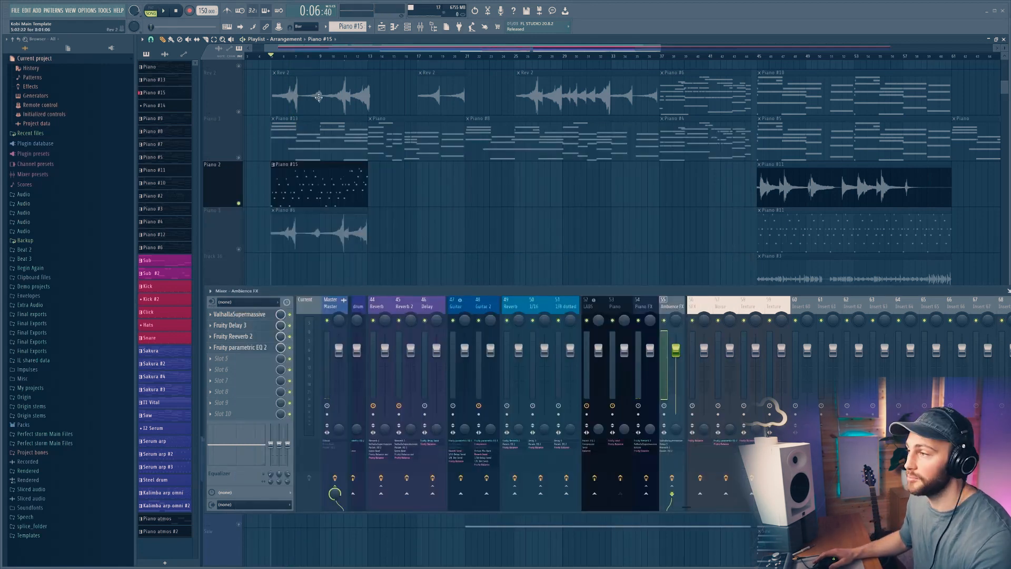
# Step: Solo the Piano 2 and Piano 3 tracks and play them from the middle of the arrangement
pyautogui.scroll(-3, 340, 58)
pyautogui.scroll(-4, 340, 58)
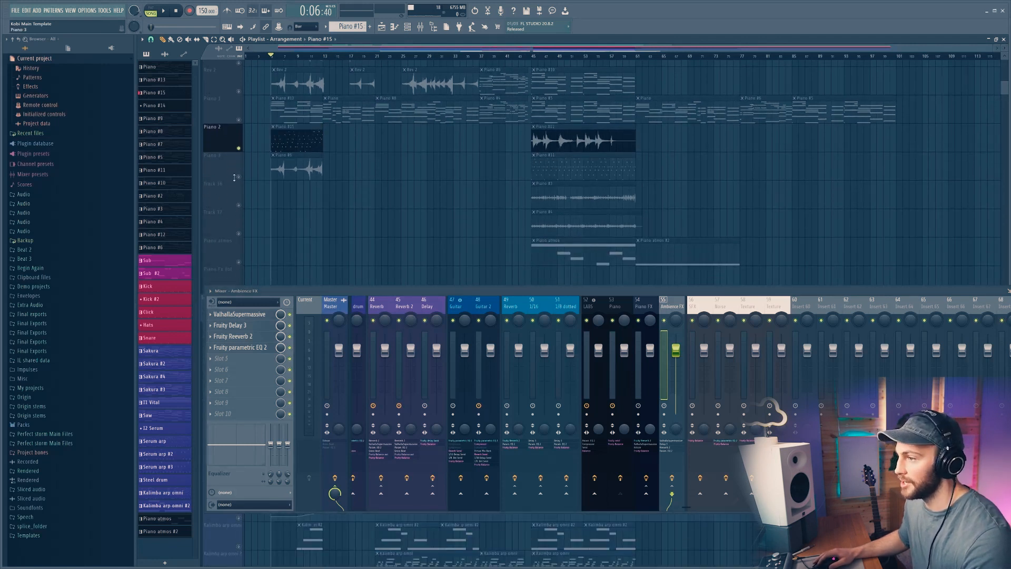
pyautogui.click(239, 177)
pyautogui.click(533, 58)
pyautogui.press('space')
pyautogui.scroll(2, 630, 59)
pyautogui.scroll(3, 629, 59)
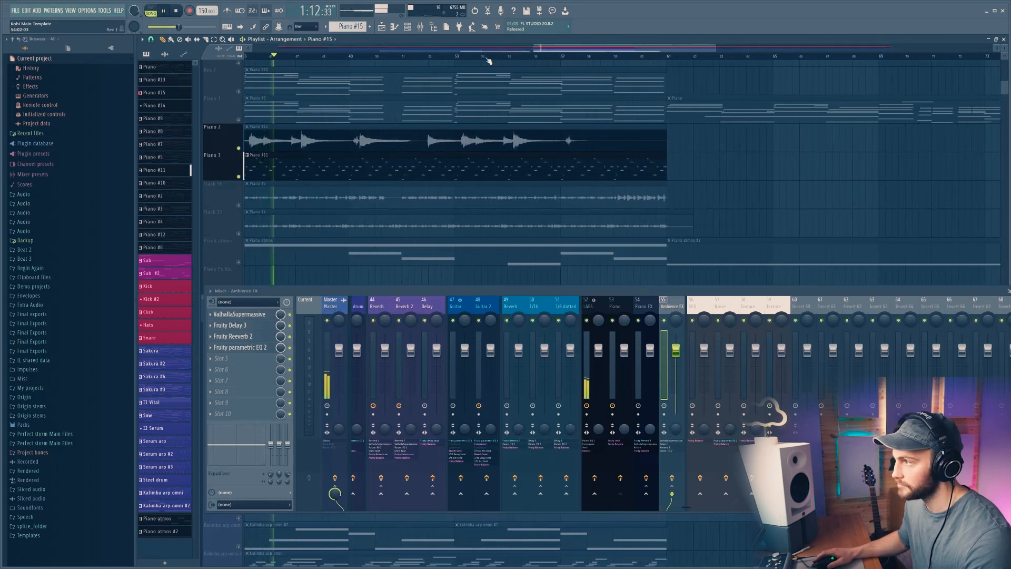
pyautogui.scroll(-3, 496, 59)
pyautogui.press('space')
# Step: Unsolo those tracks, solo Track 36, and play its Piano #1 audio clip
pyautogui.click(239, 177)
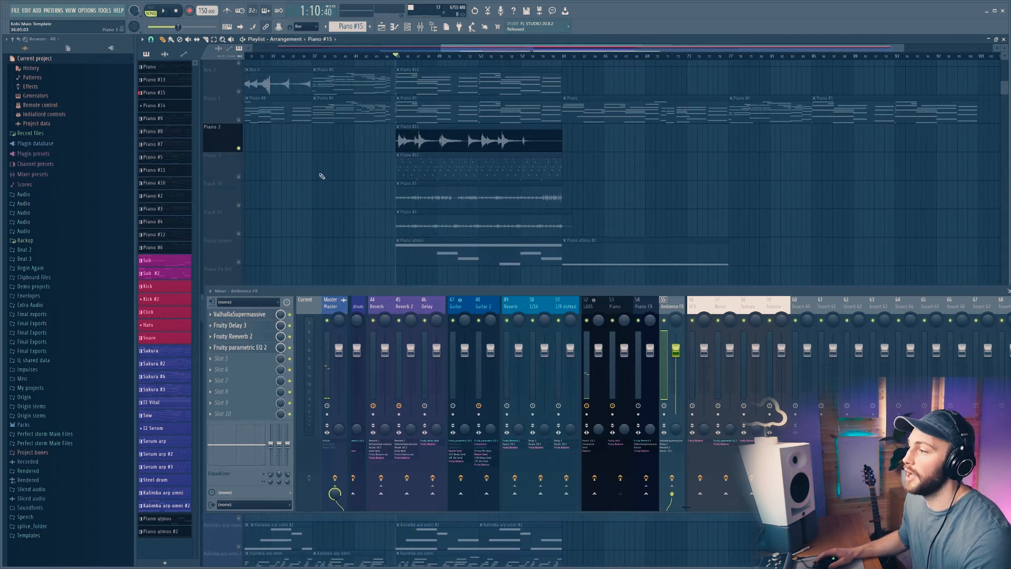
pyautogui.scroll(-2, 345, 184)
pyautogui.keyDown('ctrl'); pyautogui.click(239, 148); pyautogui.keyUp('ctrl')
pyautogui.press('space')
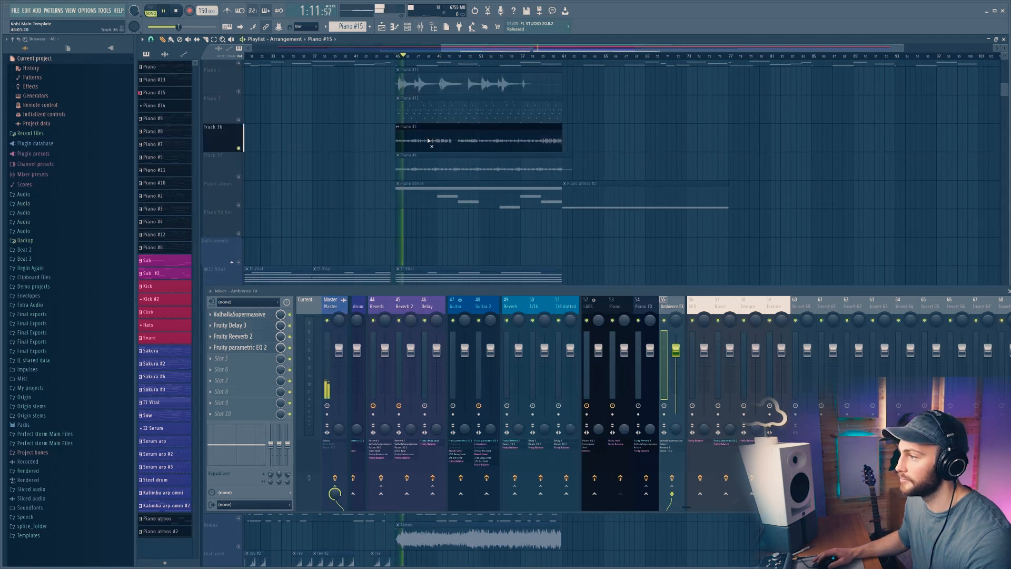
pyautogui.scroll(3, 435, 60)
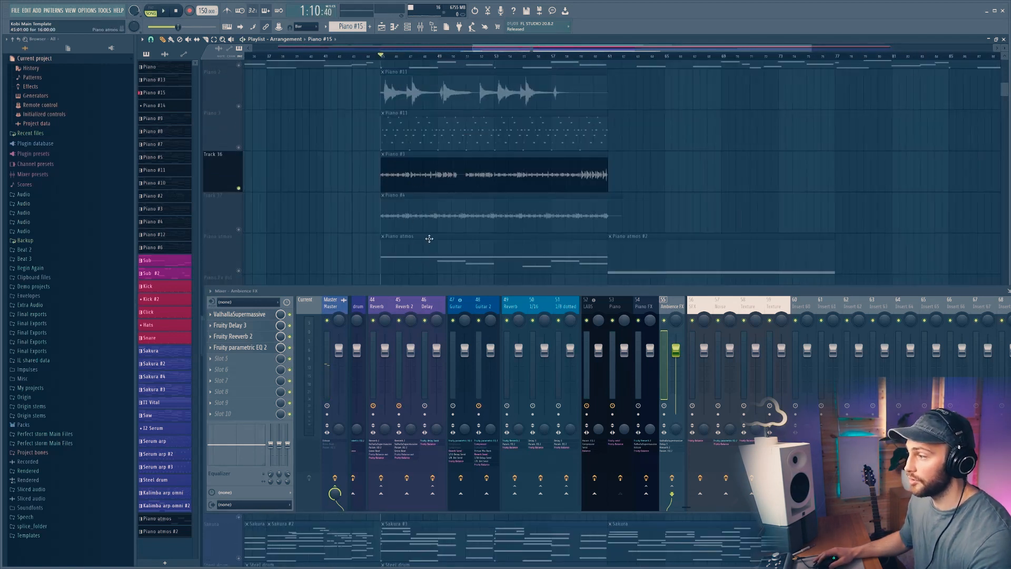
pyautogui.scroll(-1, 379, 228)
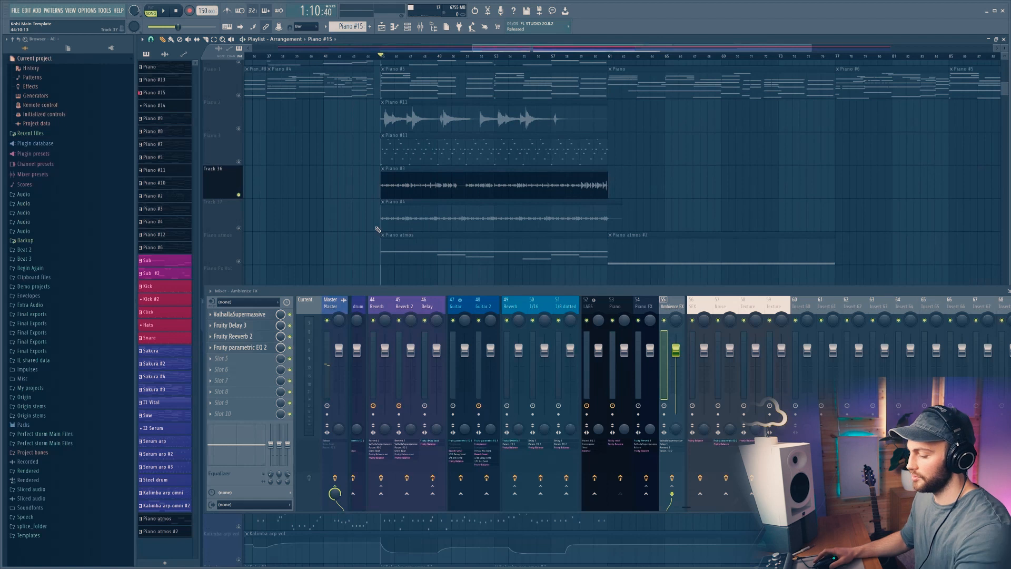
# Step: Turn up the Speed knob on the Piano Atmos Ambience FX plugin and close its window
pyautogui.press('F6')
pyautogui.scroll(-9, 653, 458)
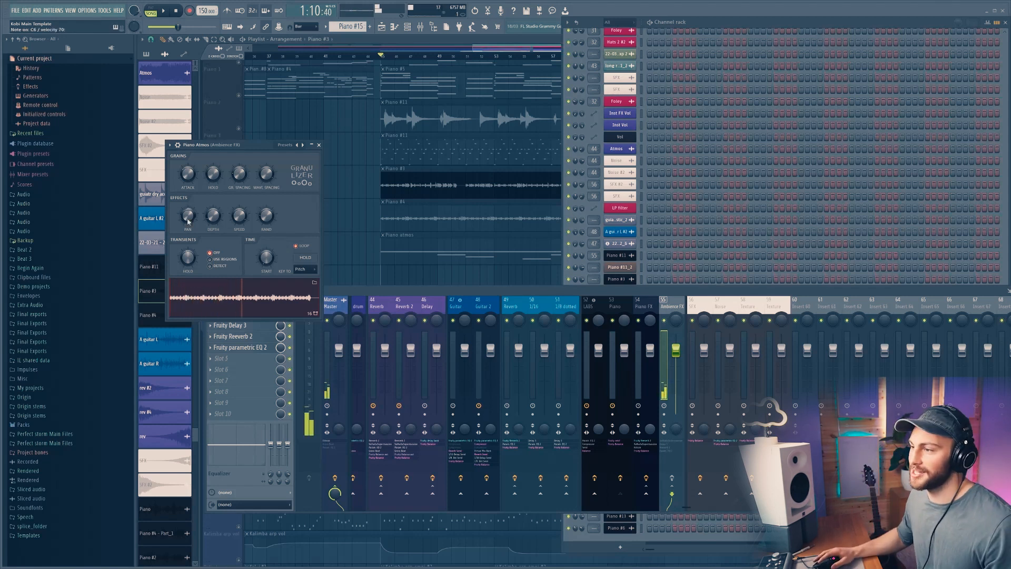
pyautogui.moveTo(239, 215); pyautogui.dragTo(240, 188)
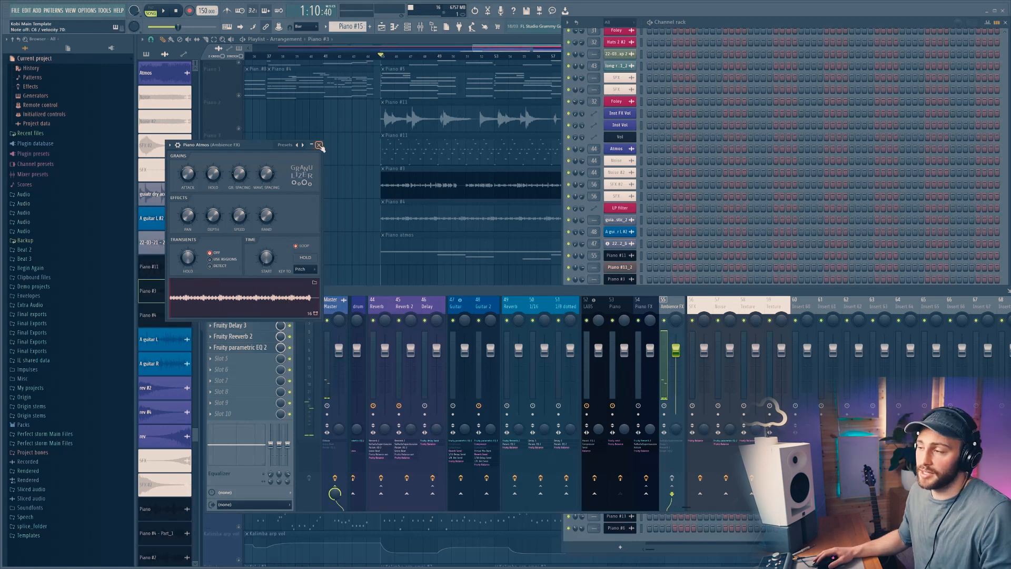
pyautogui.click(318, 145)
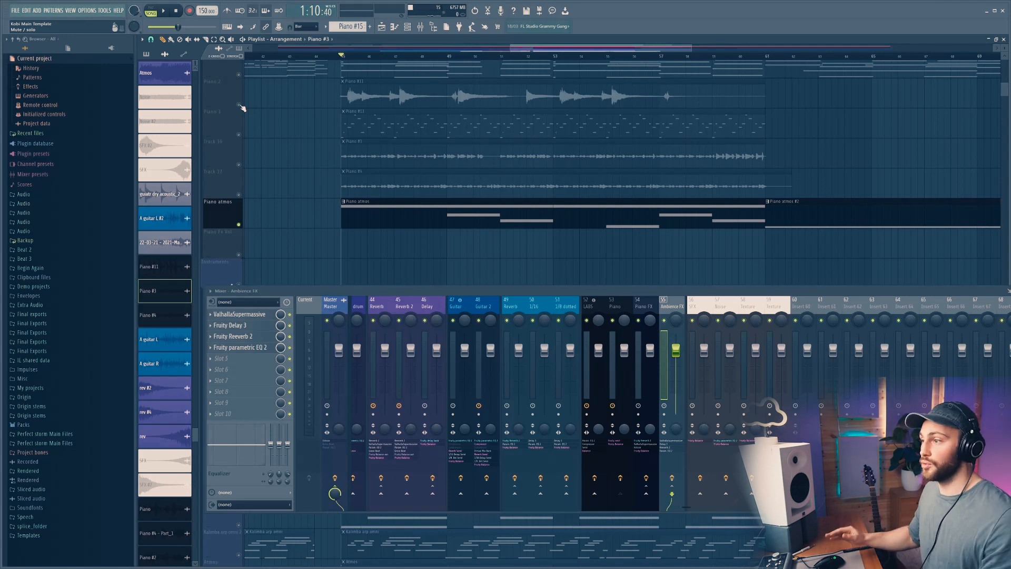
# Step: Solo the Rev 1 track and play its clips from the start
pyautogui.rightClick(239, 105)
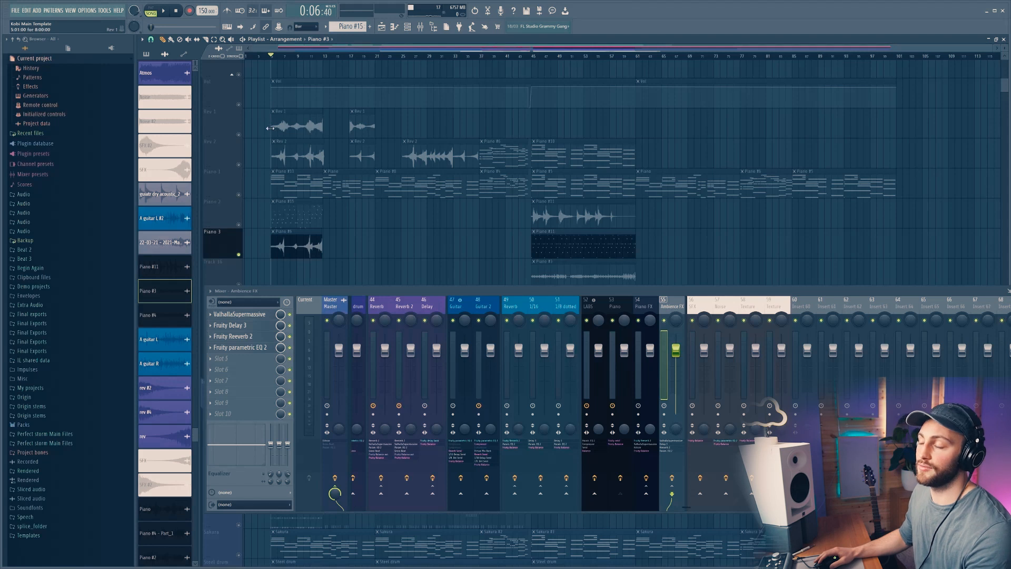
pyautogui.rightClick(238, 135)
pyautogui.press('space')
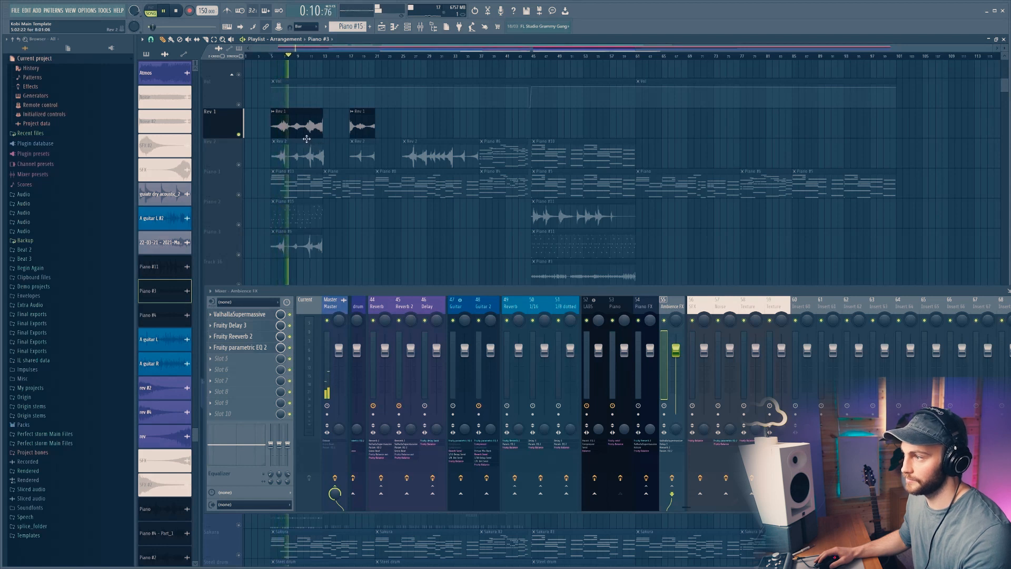
pyautogui.press('space')
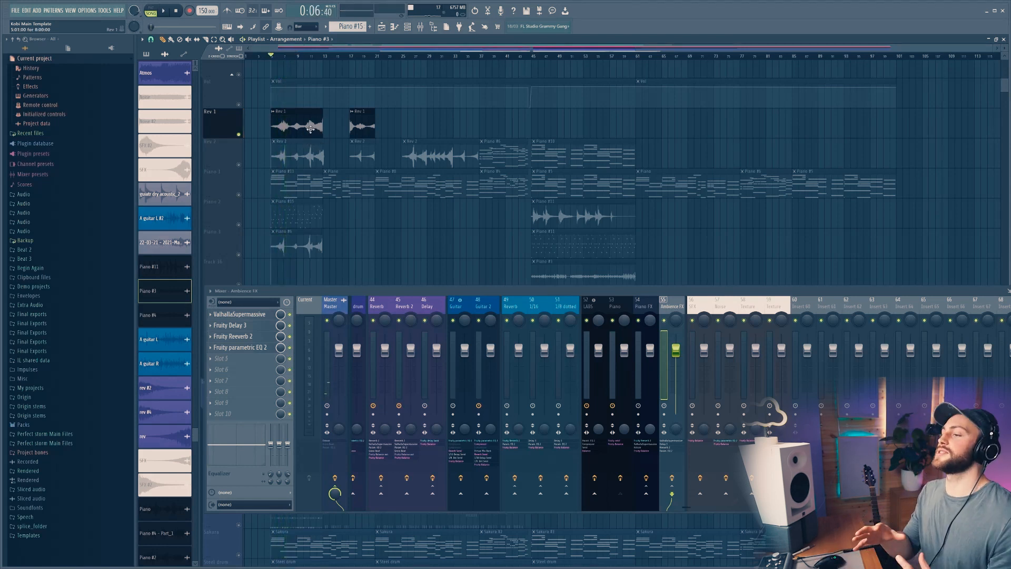
# Step: Unsolo the tracks to restore the full arrangement playback
pyautogui.scroll(-3, 506, 208)
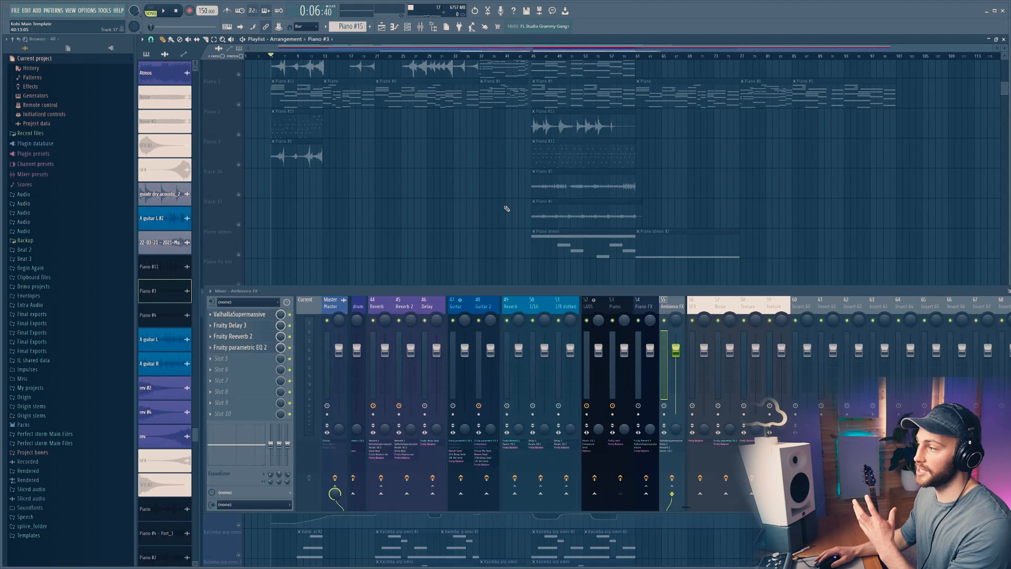
pyautogui.click(236, 191)
pyautogui.click(241, 252)
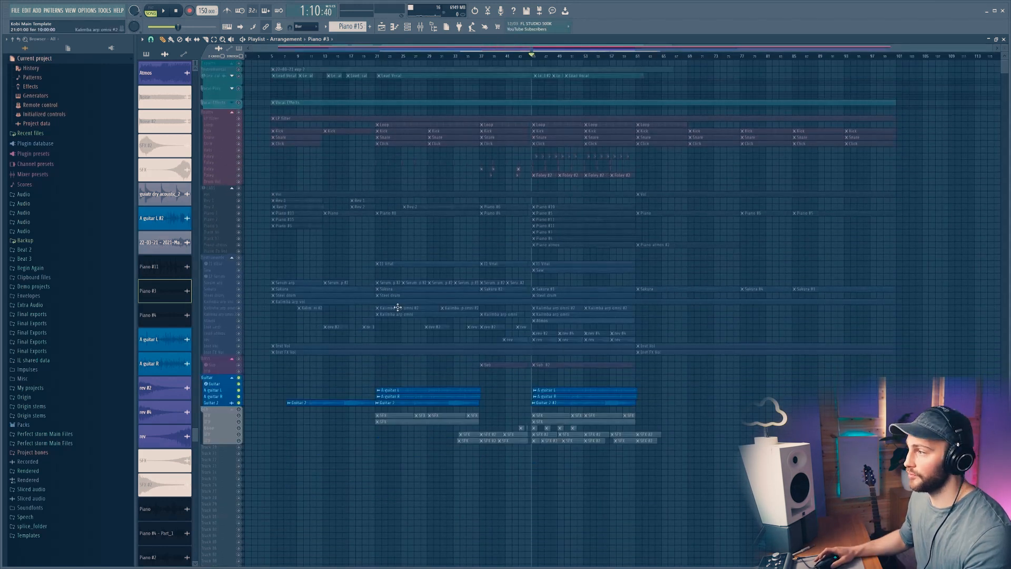
pyautogui.click(239, 112)
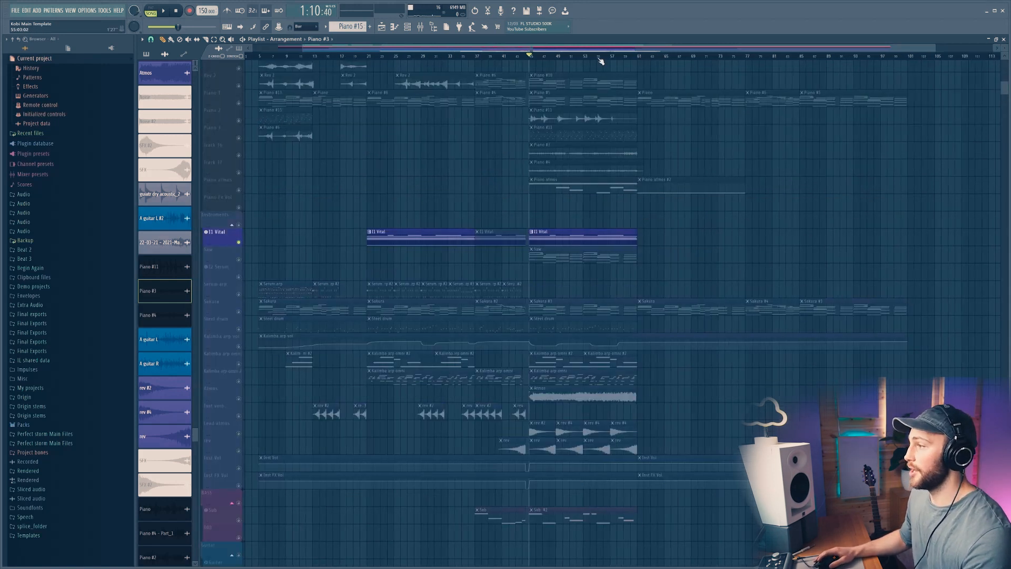
pyautogui.scroll(5, 602, 60)
pyautogui.scroll(4, 550, 214)
pyautogui.scroll(-2, 532, 213)
# Step: Enable Filter 1 and Filter 2 on the Vital Kobi Space Pad synth
pyautogui.press('F6')
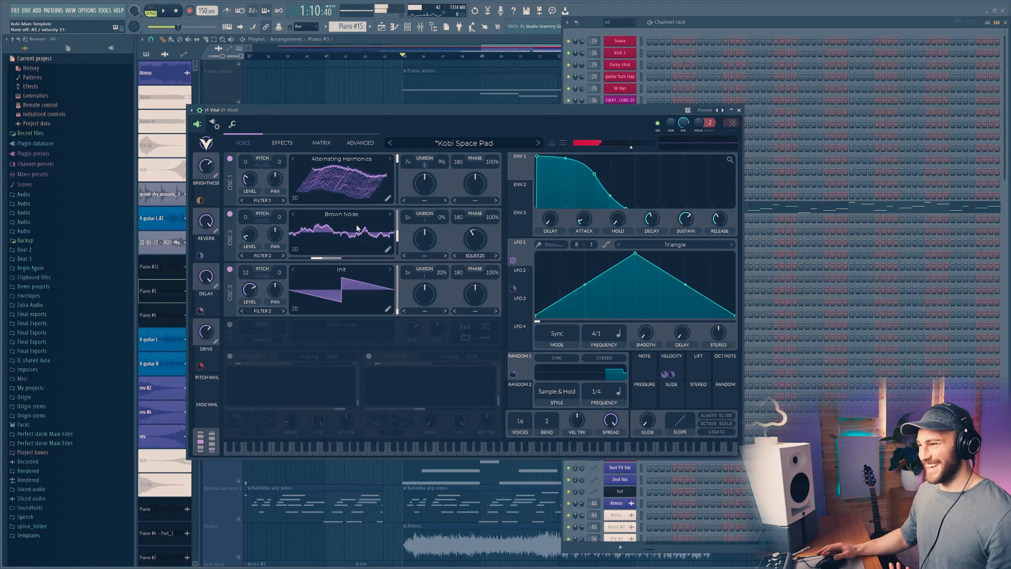
pyautogui.click(229, 356)
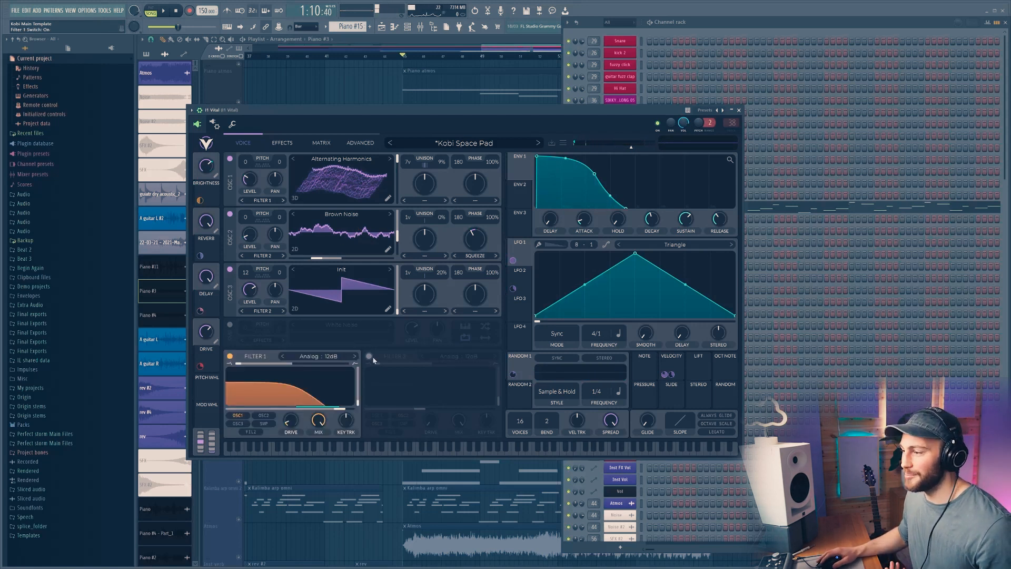
pyautogui.click(369, 357)
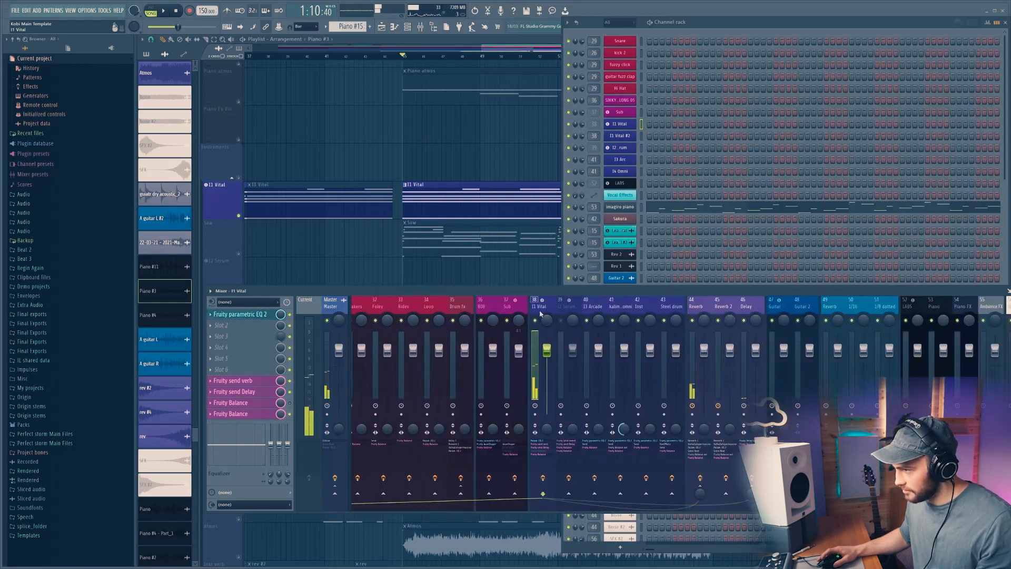
# Step: Inspect the Reverb mixer insert's effect chain, then close the mixer and channel rack
pyautogui.click(702, 315)
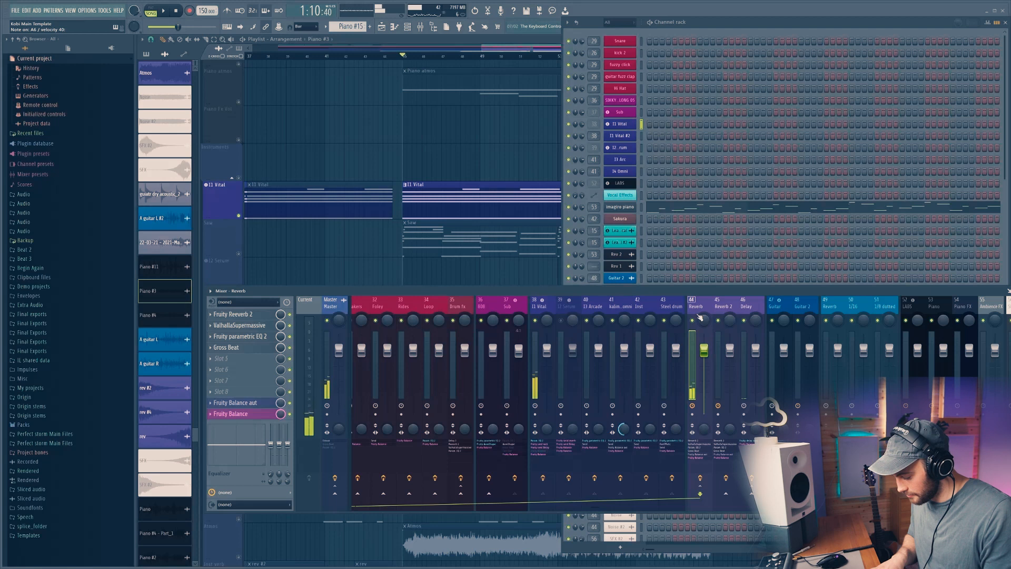
pyautogui.press('F9')
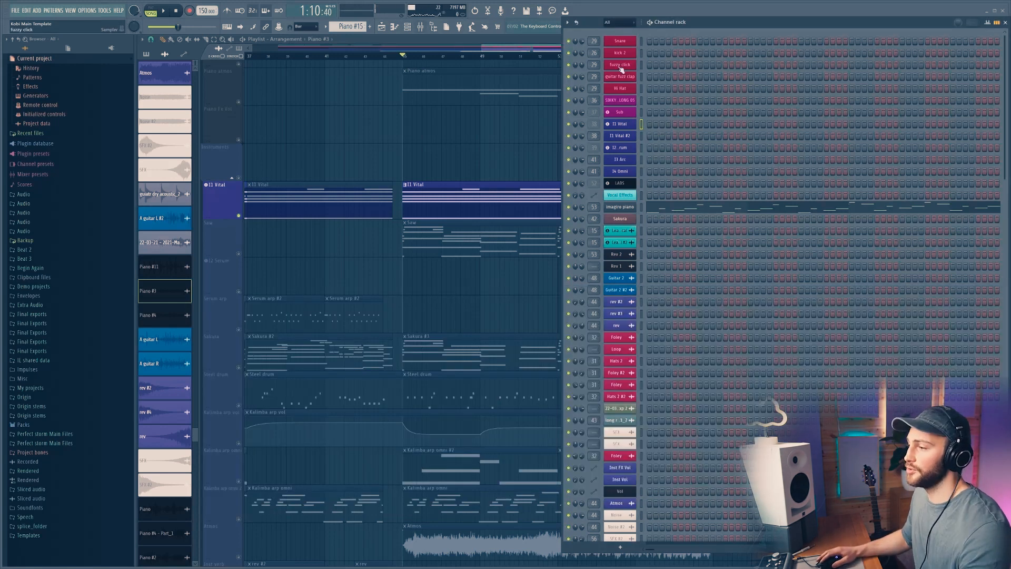
pyautogui.press('F6')
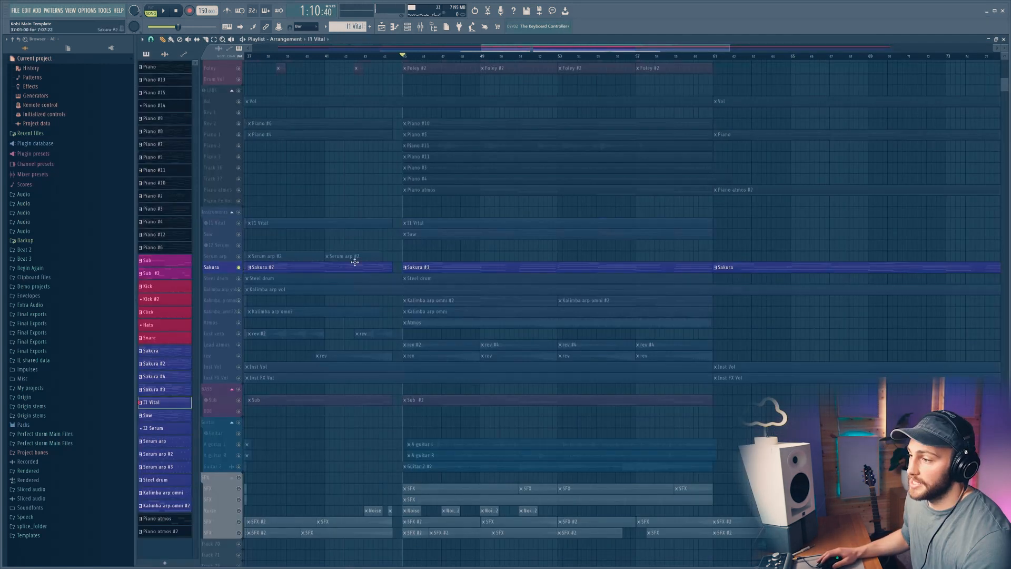
# Step: Play the instrument tracks section of the arrangement
pyautogui.scroll(4, 428, 255)
pyautogui.scroll(-1, 474, 256)
pyautogui.scroll(3, 491, 267)
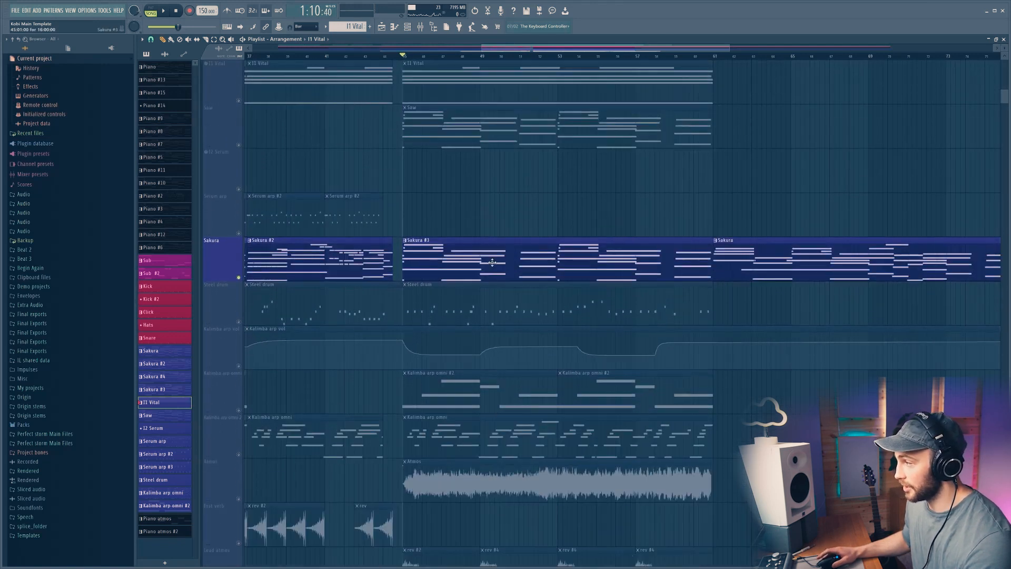
pyautogui.scroll(-3, 483, 255)
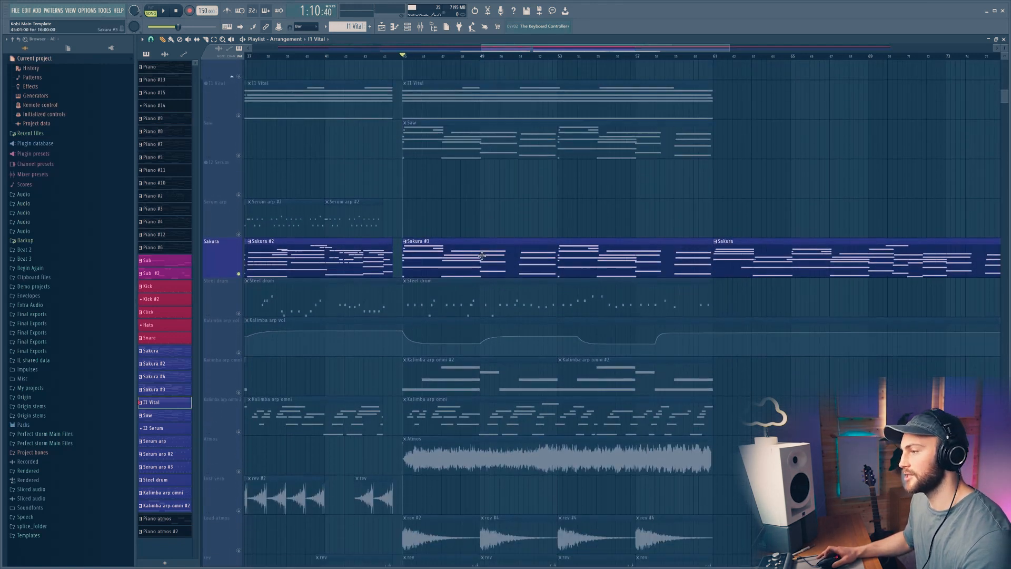
pyautogui.press('space')
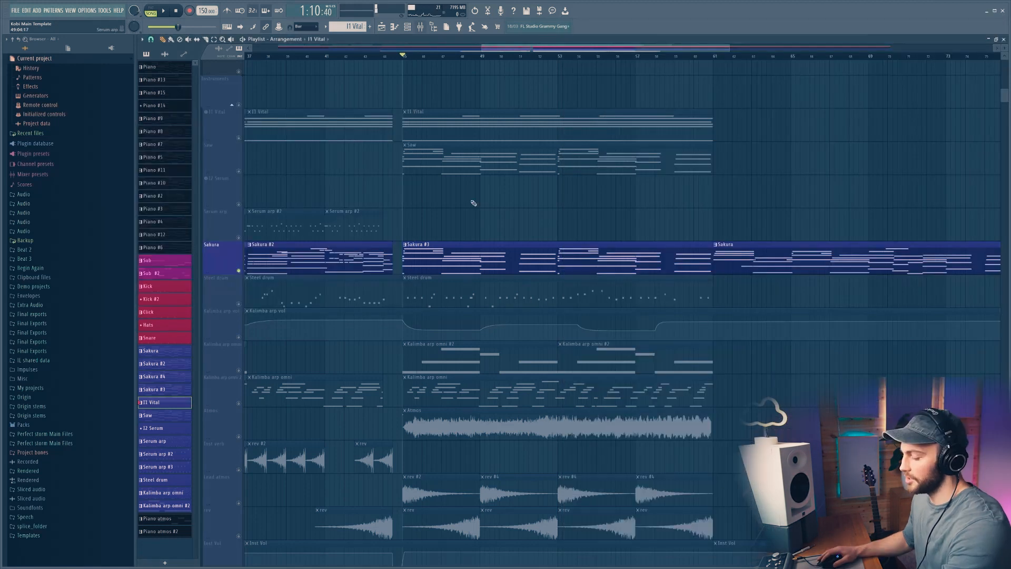
# Step: Scroll through the playlist tracks and play back the arrangement
pyautogui.scroll(-3, 462, 60)
pyautogui.scroll(4, 522, 184)
pyautogui.scroll(-1, 515, 190)
pyautogui.scroll(5, 505, 211)
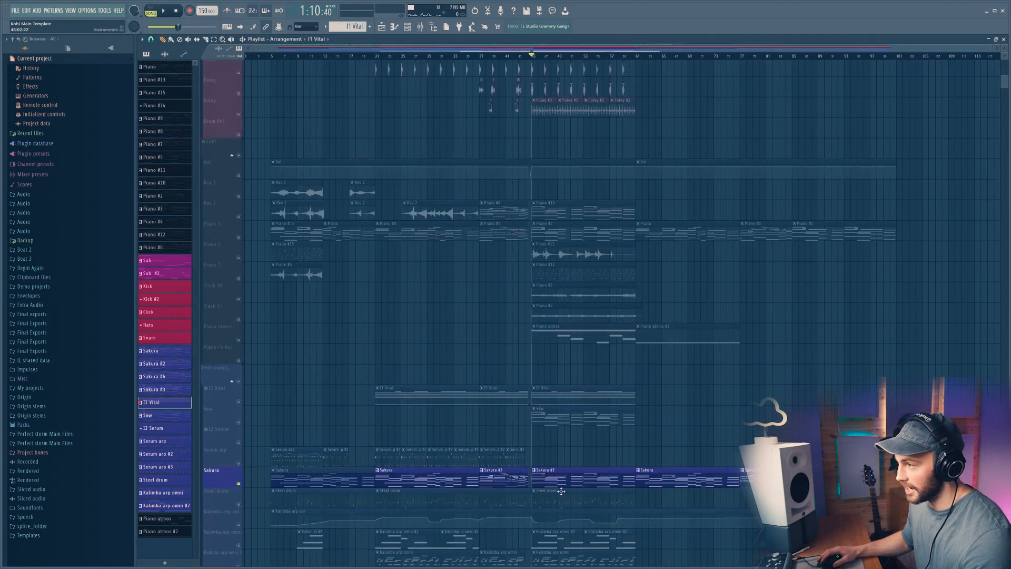
pyautogui.scroll(-2, 561, 491)
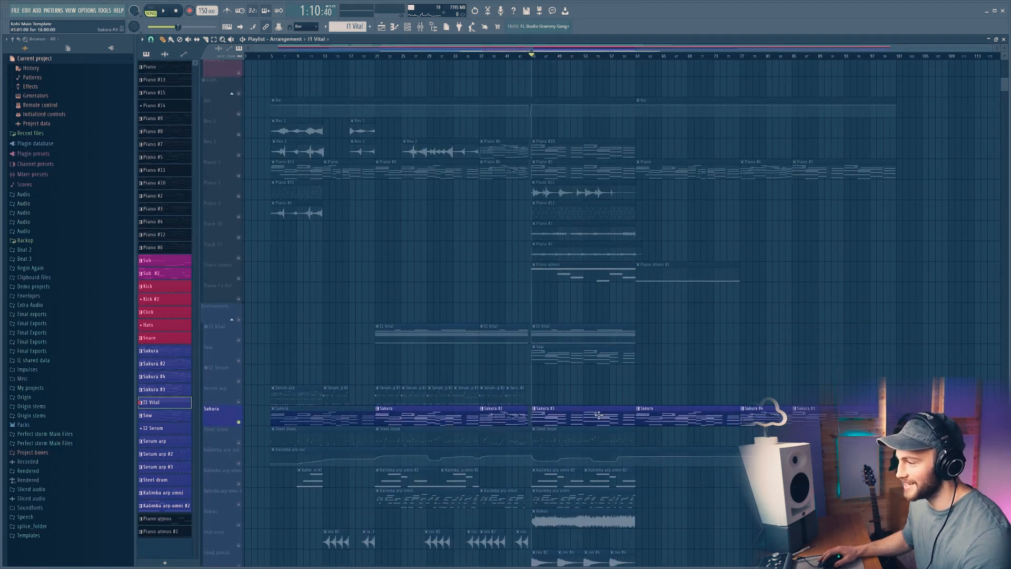
pyautogui.scroll(-1, 587, 395)
pyautogui.scroll(1, 585, 399)
pyautogui.press('space')
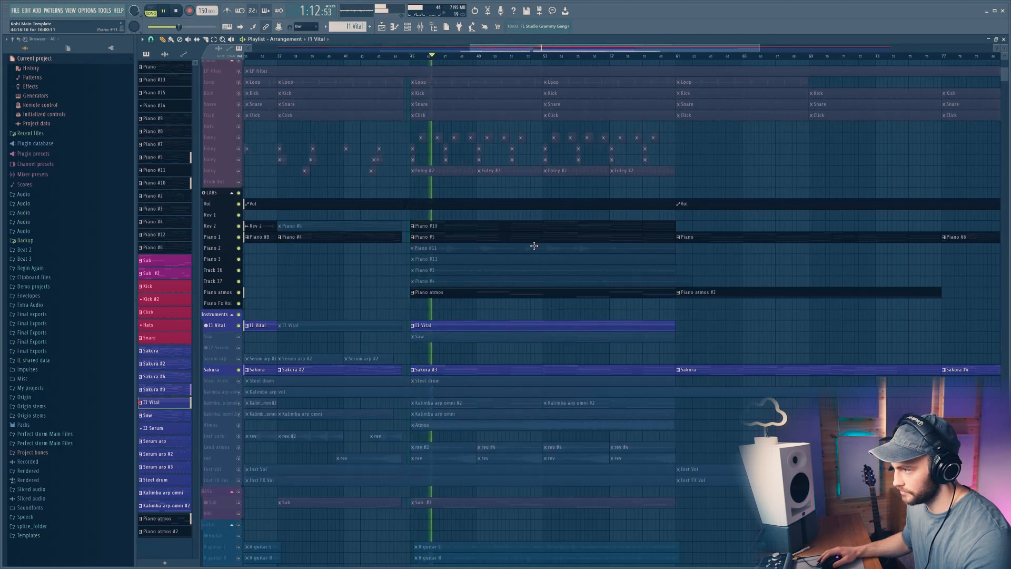
pyautogui.scroll(-2, 567, 58)
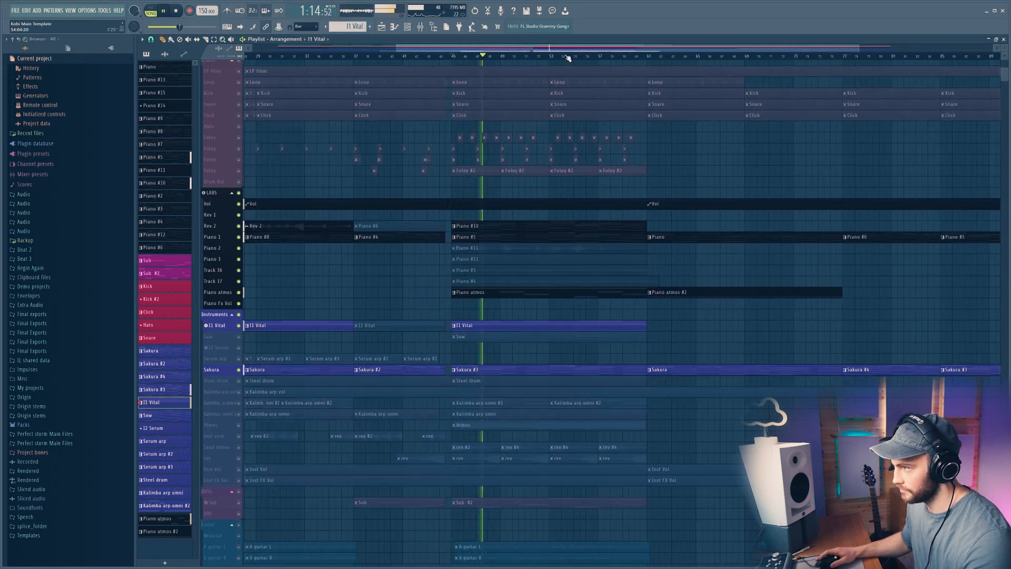
pyautogui.scroll(-2, 567, 58)
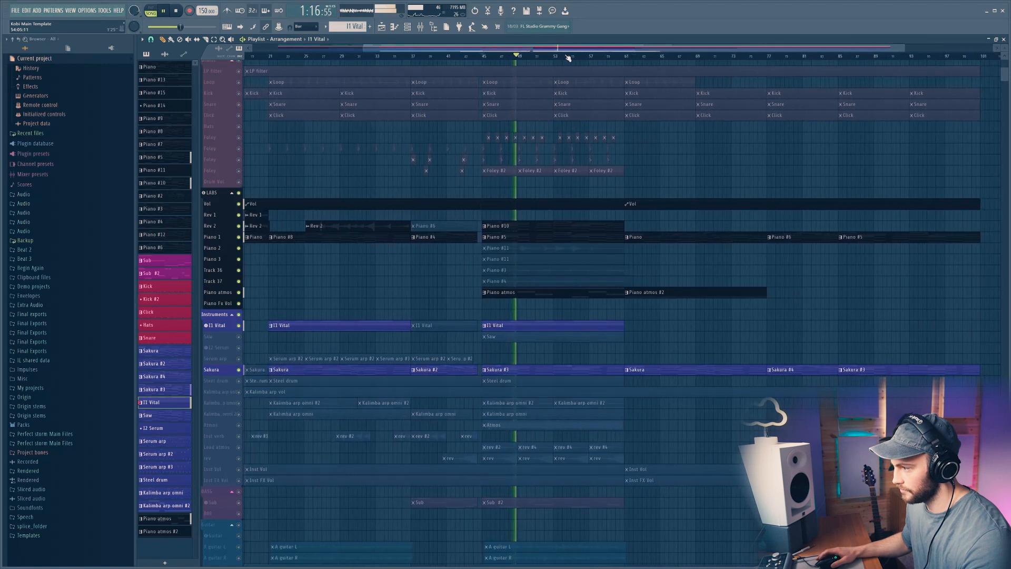
pyautogui.press('space')
# Step: Open the mixer and inspect the Fruity parametric EQ 2 on the Reverb insert, then close it
pyautogui.press('F9')
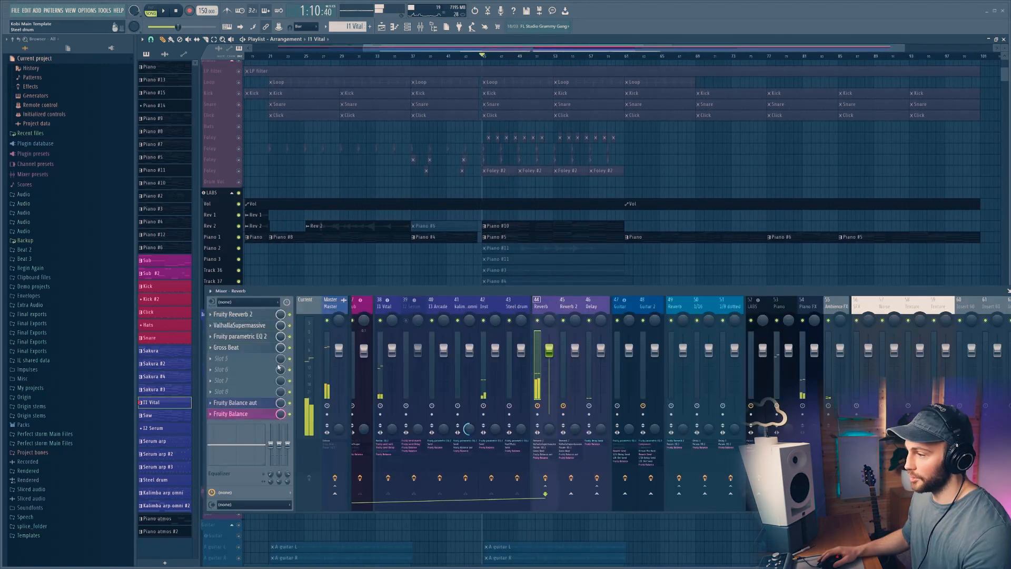
pyautogui.click(261, 339)
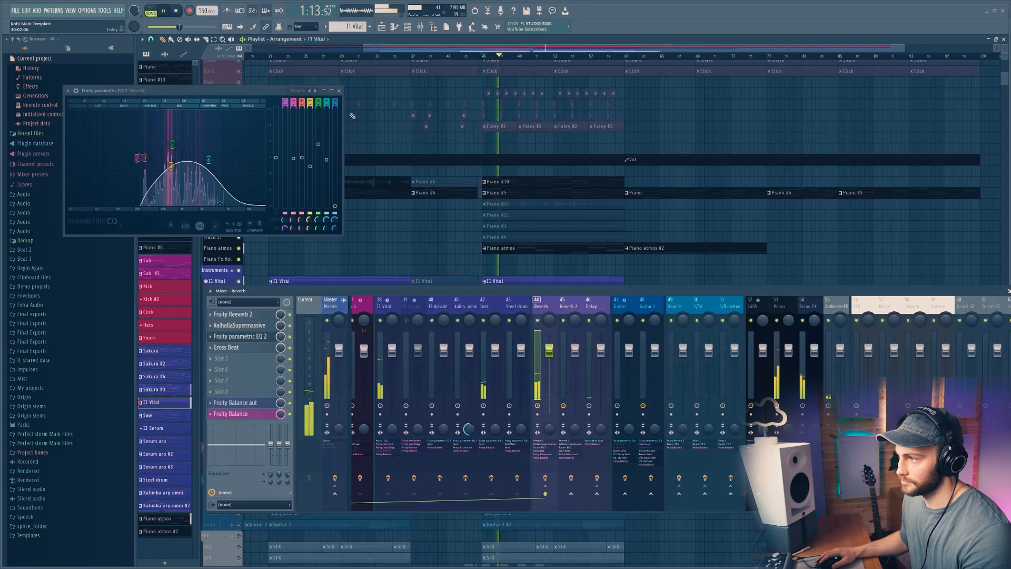
pyautogui.click(339, 90)
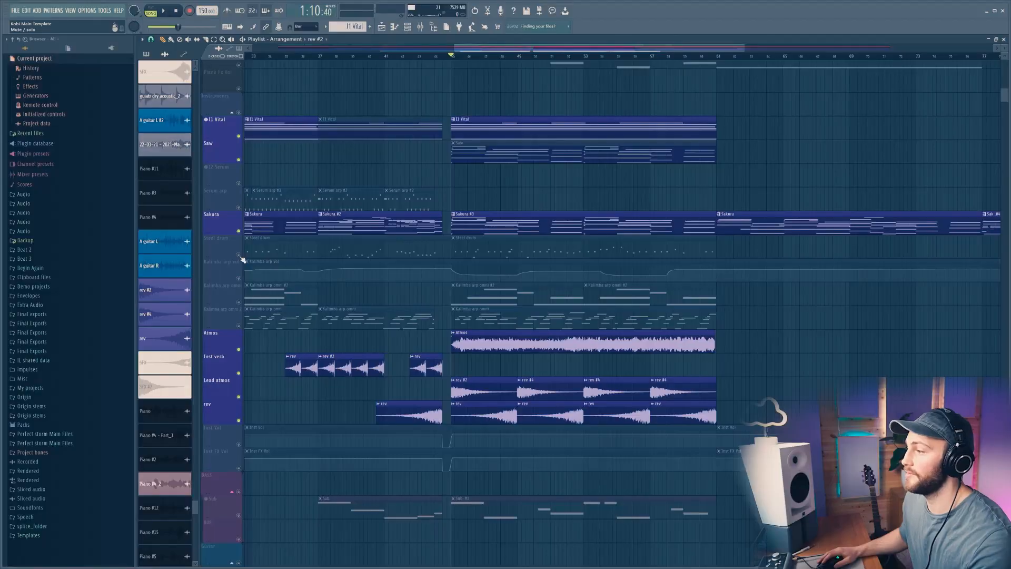
# Step: Solo the Steel drum and Kalimba arp vol tracks and open the mixer
pyautogui.rightClick(240, 256)
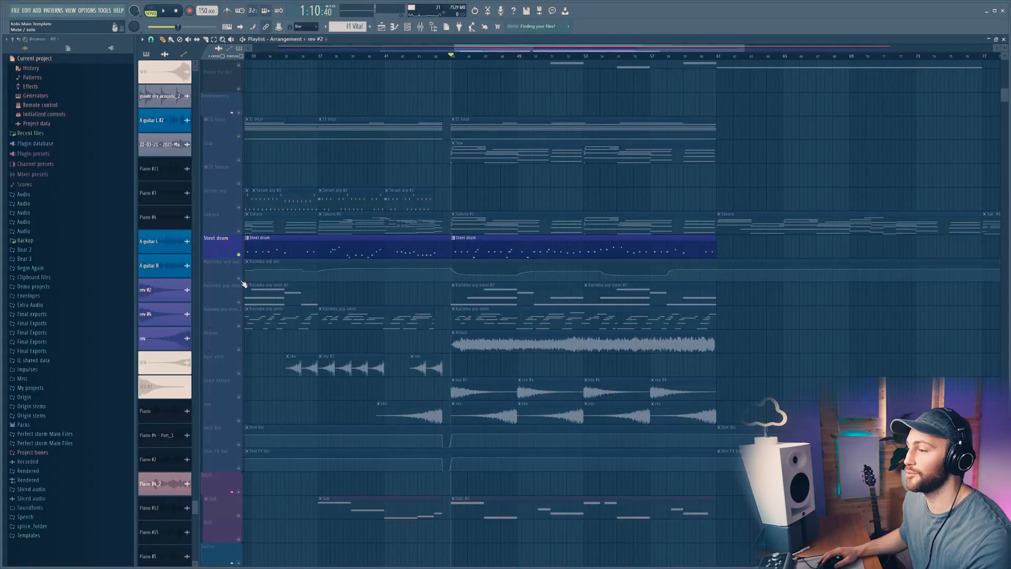
pyautogui.click(240, 280)
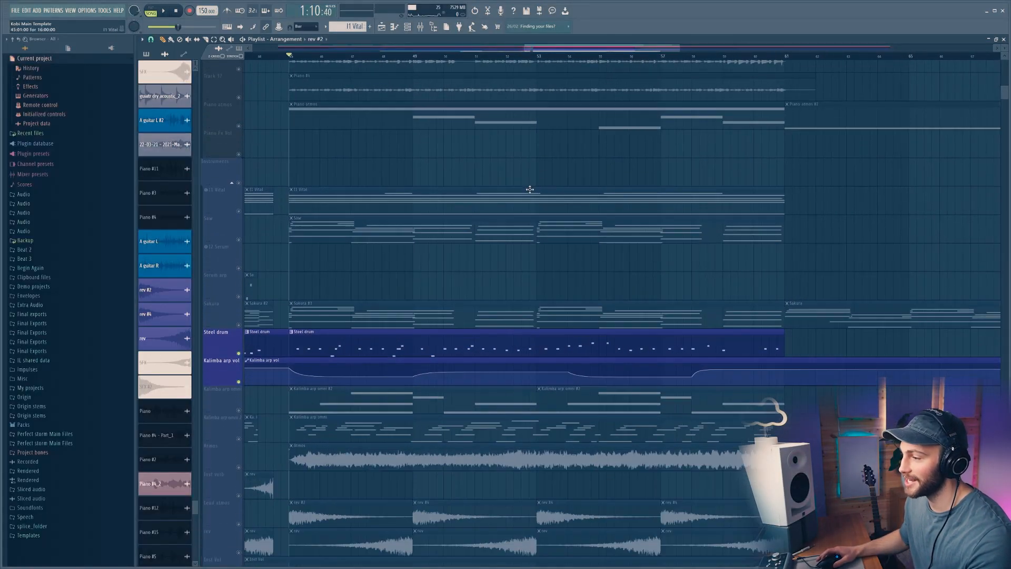
pyautogui.press('F9')
# Step: Inspect the Fruity parametric EQ 2 on the Steel drum mixer insert, then close it
pyautogui.scroll(-5, 466, 278)
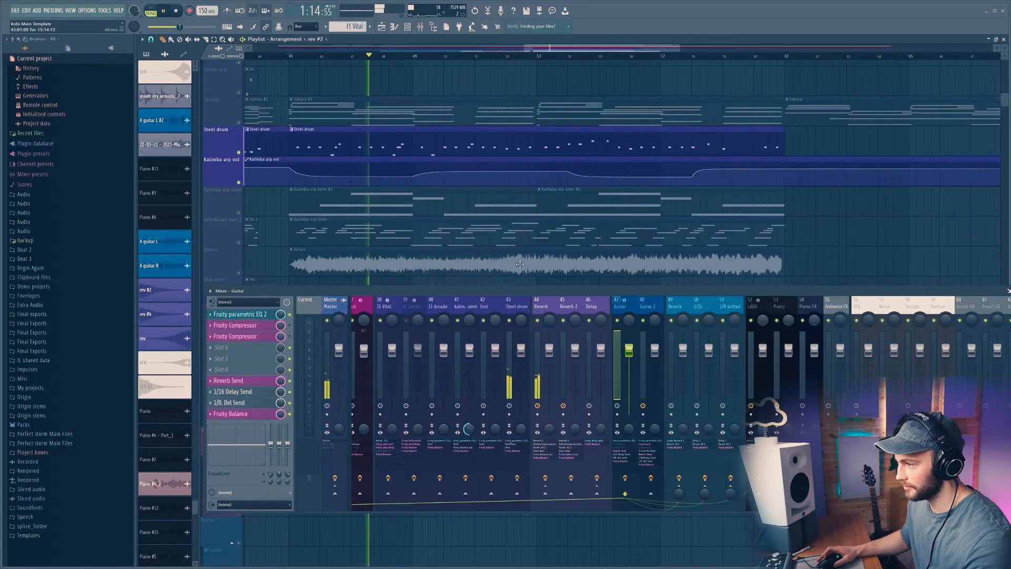
pyautogui.hscroll(-4, 376, 311)
pyautogui.click(333, 311)
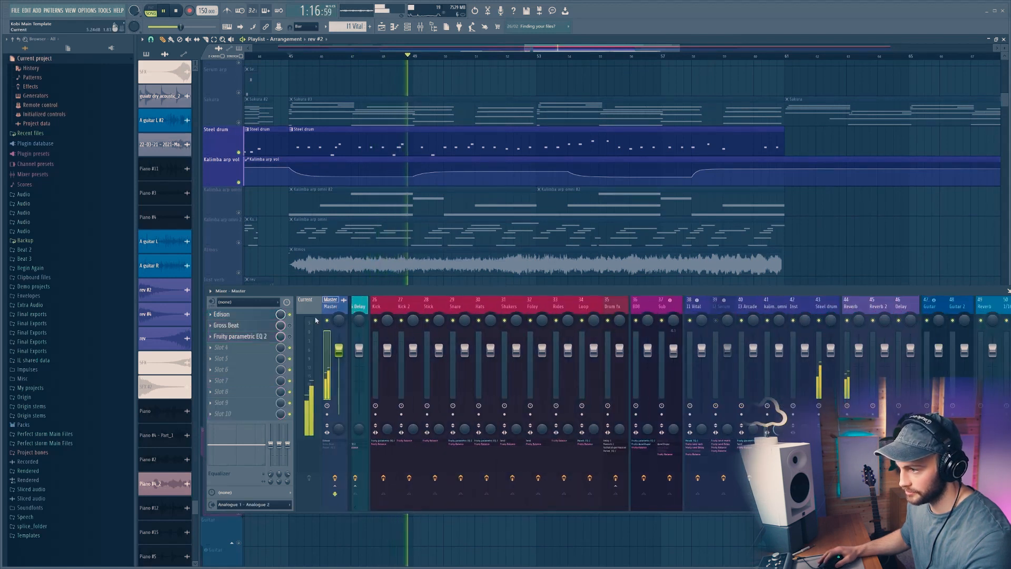
pyautogui.hscroll(-4, 441, 310)
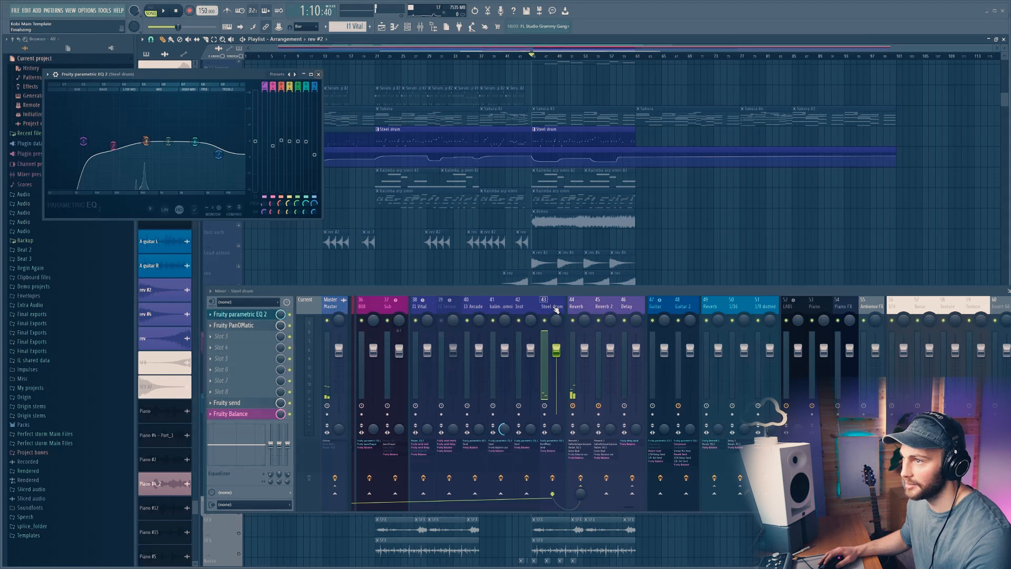
pyautogui.press('Escape')
# Step: Play the soloed tracks and inspect the Fruity PanOMatic on the Steel drum insert
pyautogui.press('space')
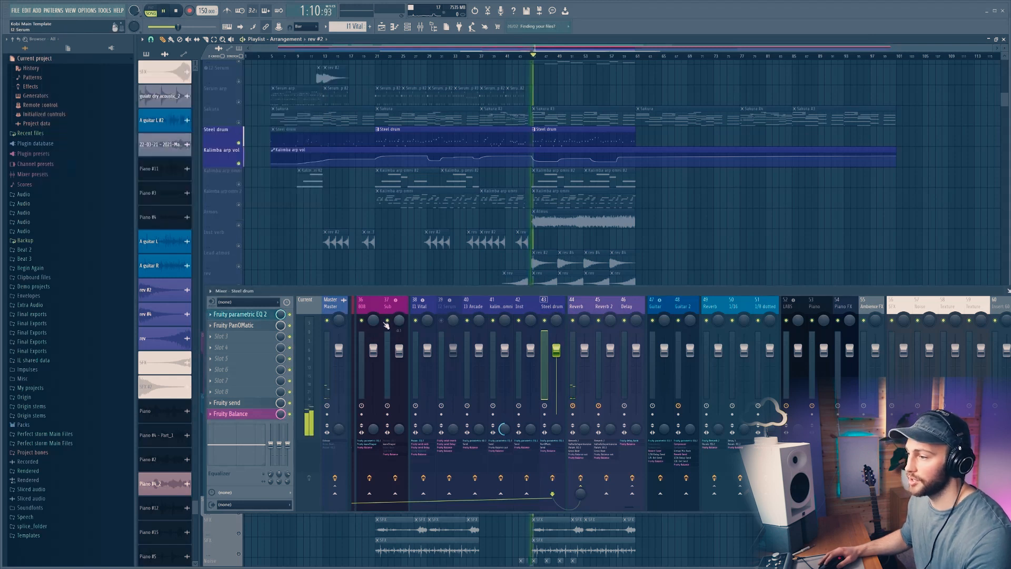
pyautogui.click(251, 327)
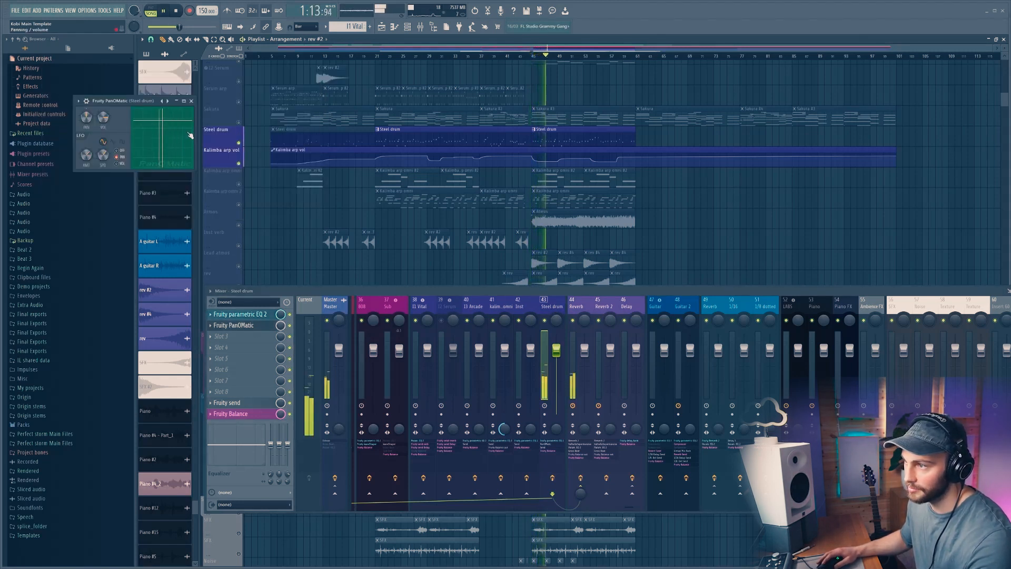
pyautogui.click(191, 100)
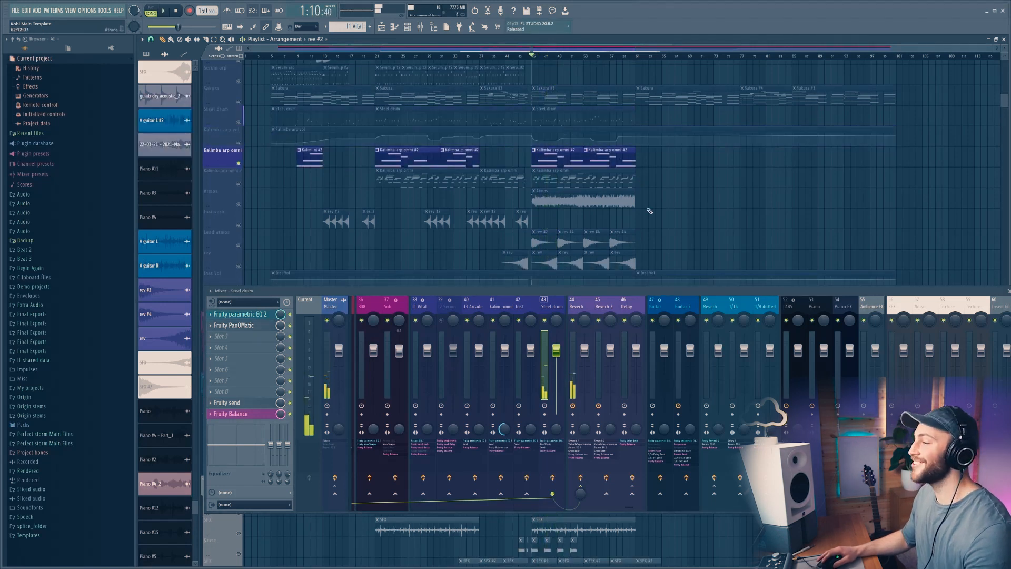
# Step: Solo the Kalimba arp omni track and play it back
pyautogui.rightClick(239, 184)
pyautogui.rightClick(239, 163)
pyautogui.press('space')
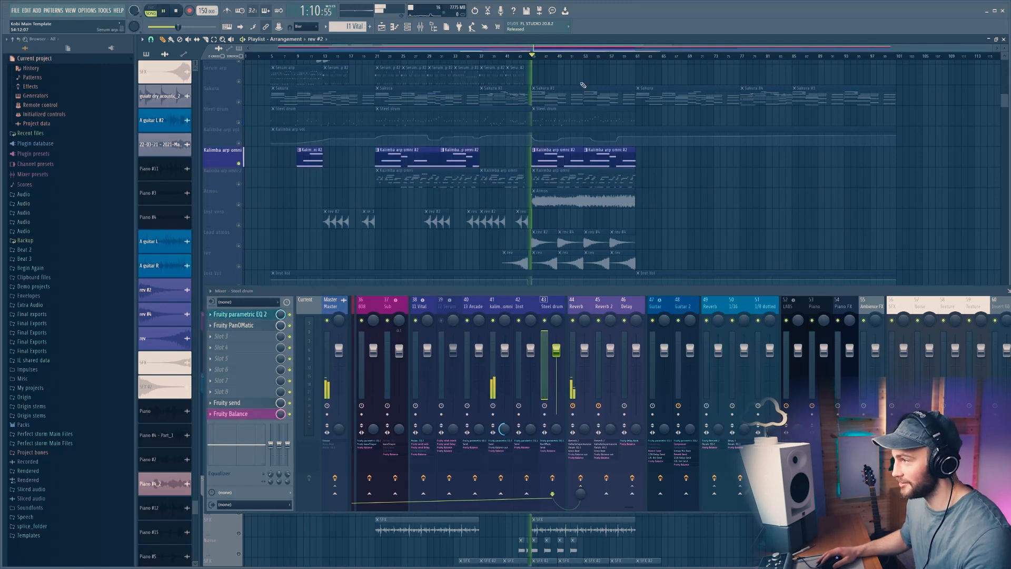
# Step: Open the I4 Omni Omnisphere instance from the channel rack, view its A and B layers, and select its mixer insert
pyautogui.scroll(2, 562, 62)
pyautogui.press('F6')
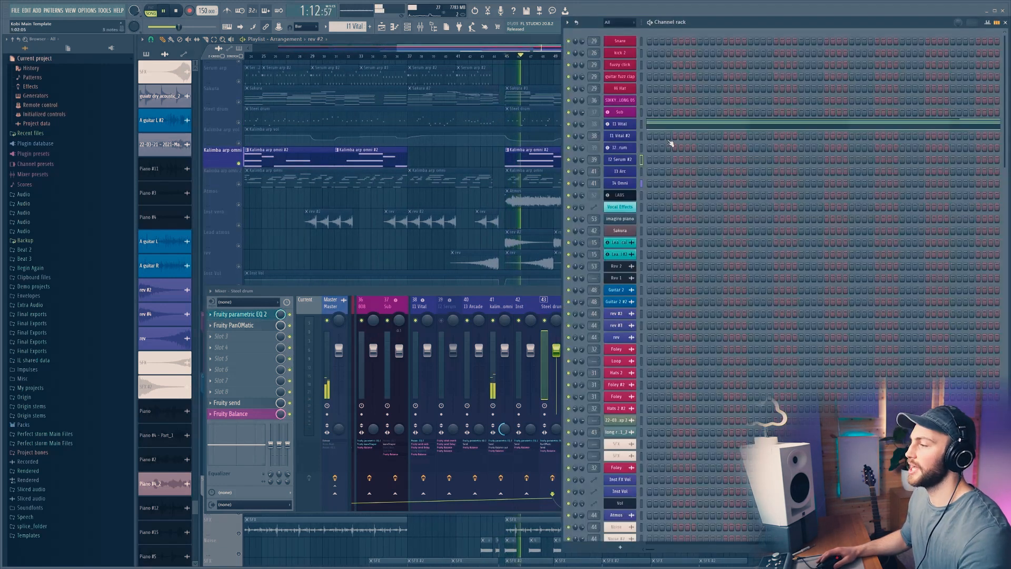
pyautogui.press('space')
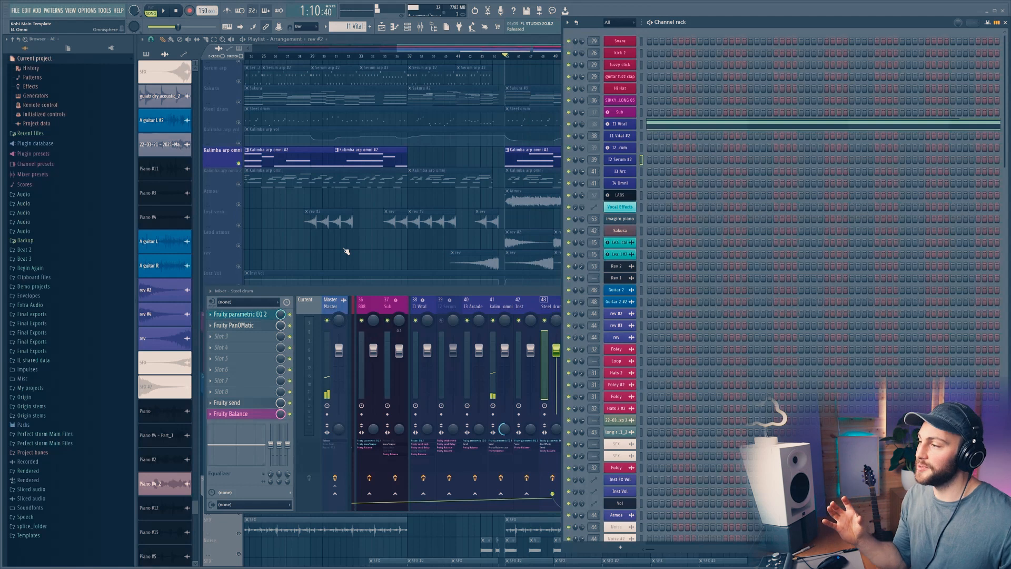
pyautogui.click(620, 183)
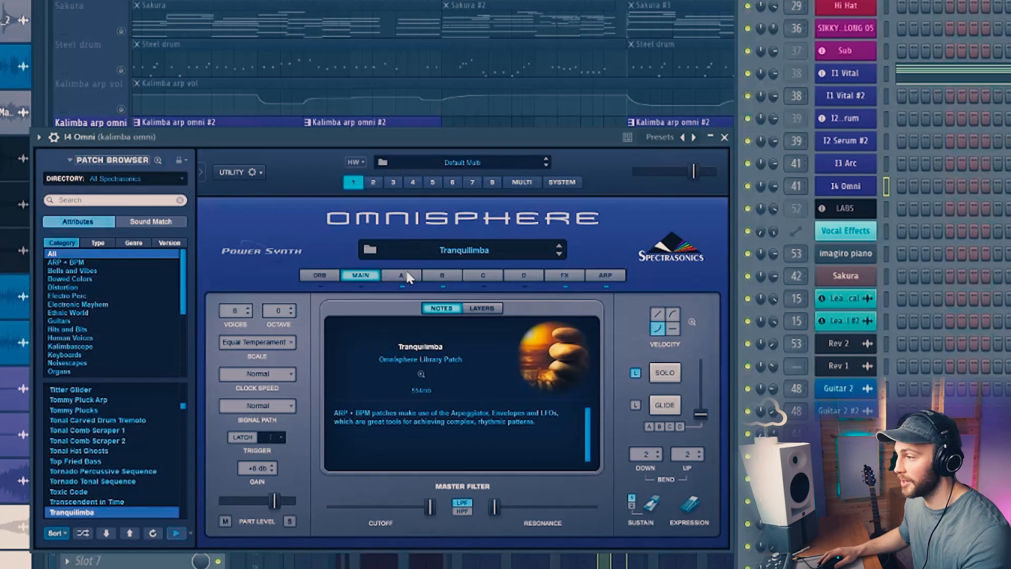
pyautogui.click(392, 231)
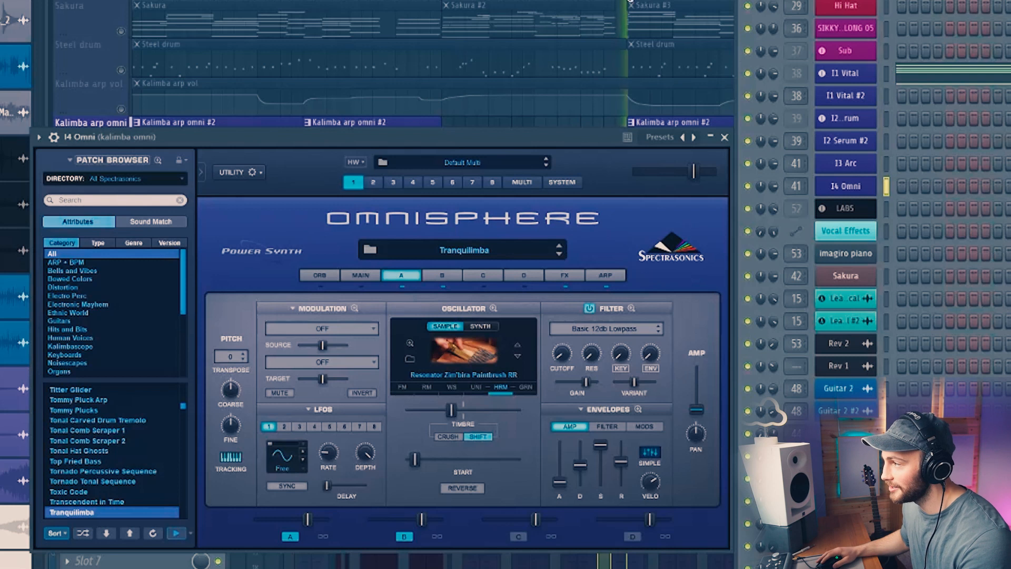
pyautogui.click(449, 277)
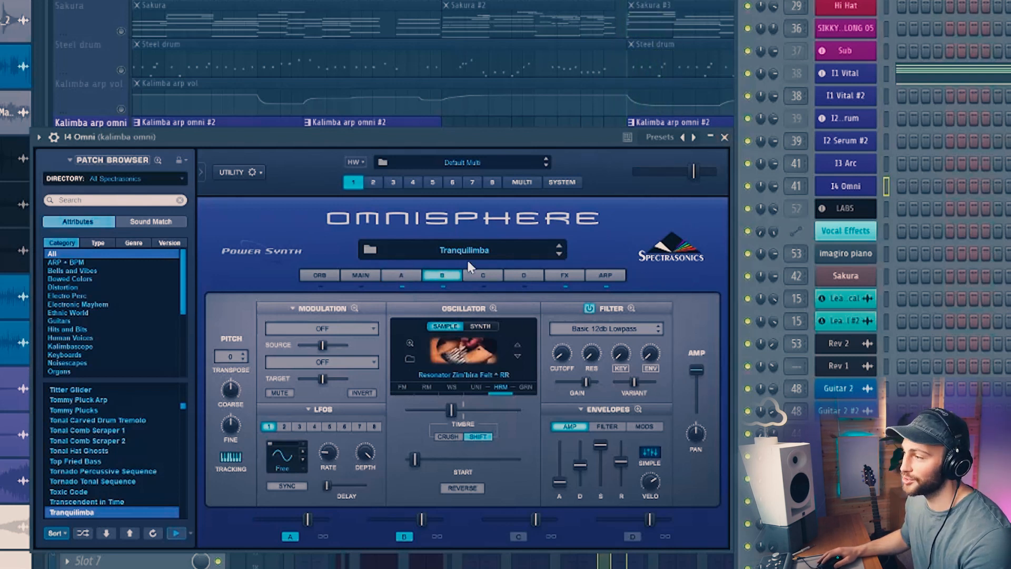
pyautogui.click(724, 138)
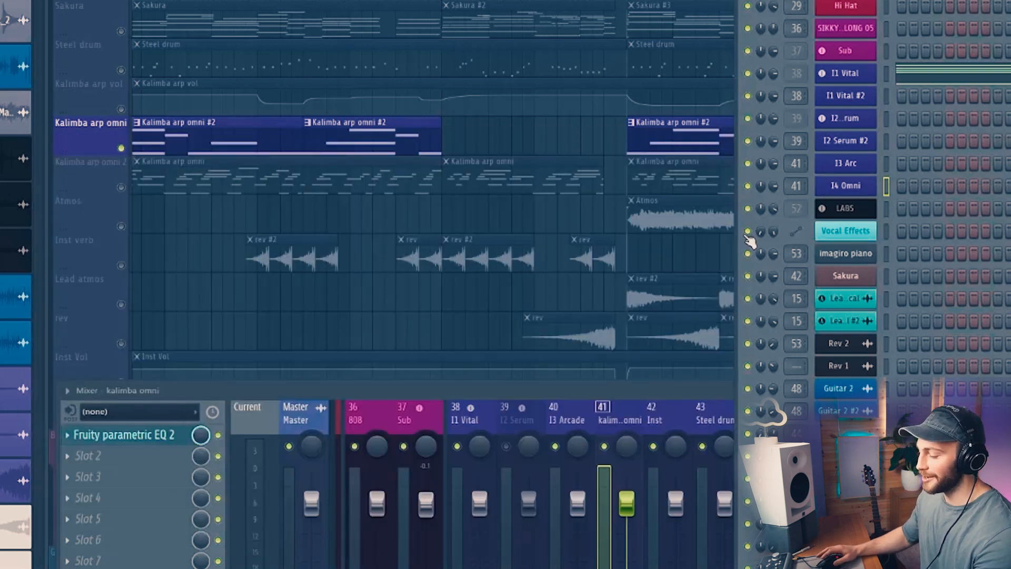
pyautogui.click(634, 401)
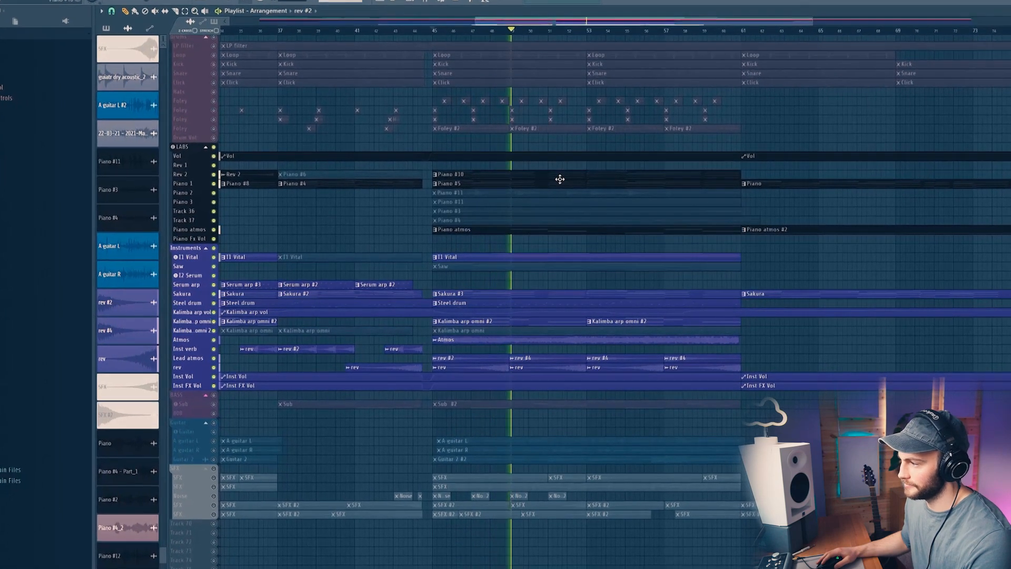
# Step: Scroll to the bass section and play back the Sub track
pyautogui.scroll(-5, 581, 25)
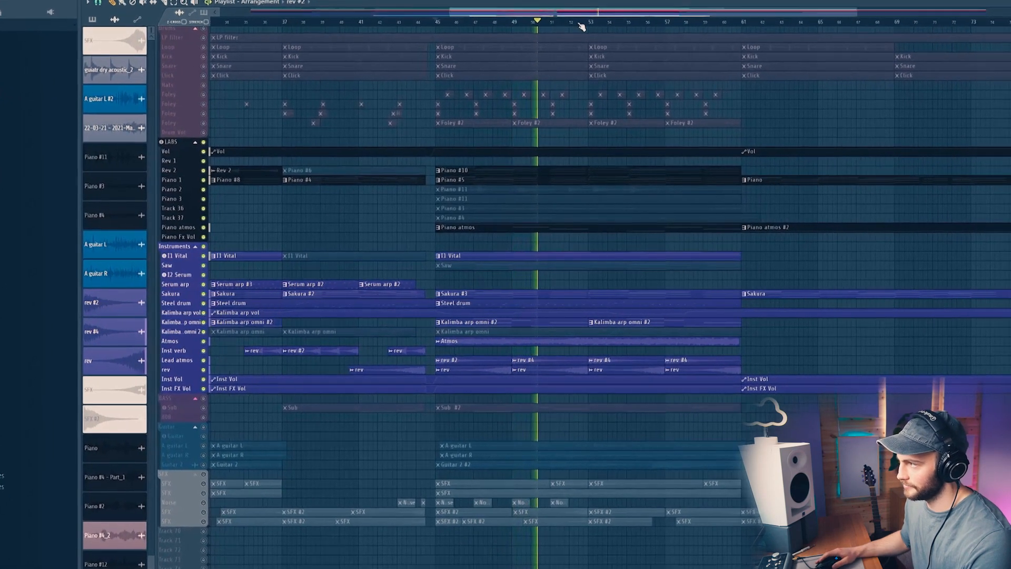
pyautogui.scroll(-2, 554, 256)
pyautogui.scroll(-3, 545, 348)
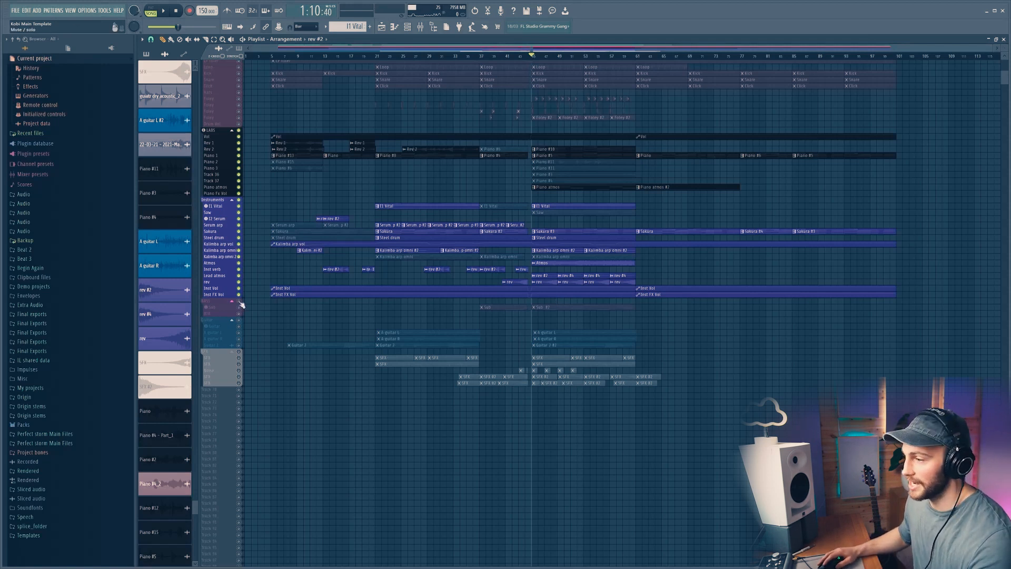
pyautogui.press('space')
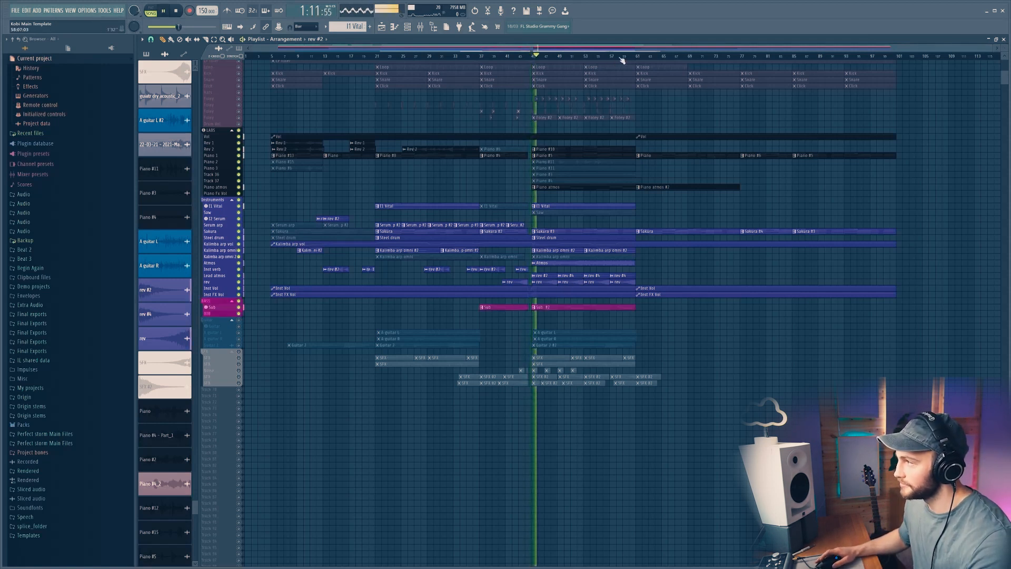
pyautogui.scroll(2, 623, 59)
pyautogui.scroll(2, 475, 285)
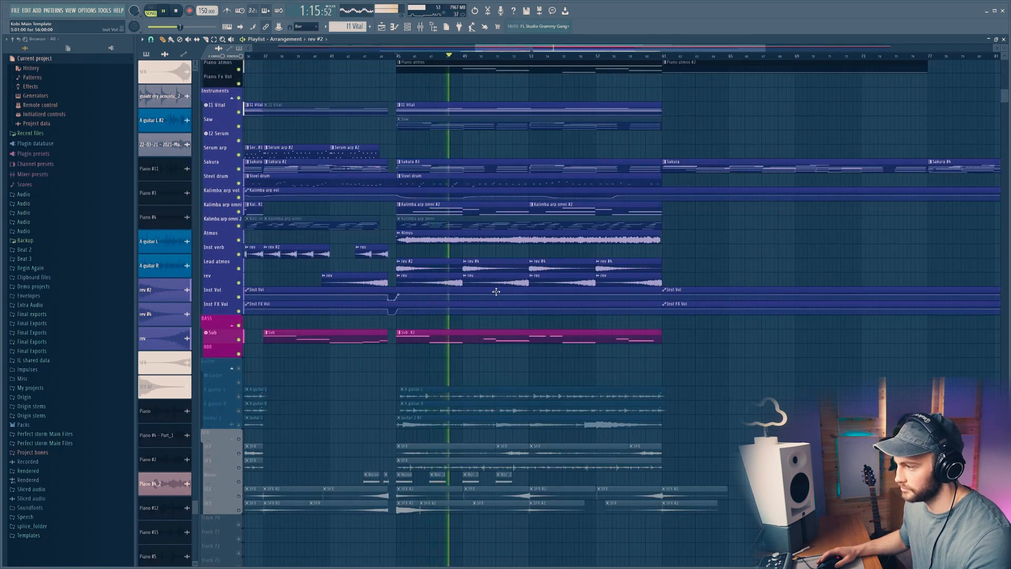
pyautogui.scroll(-1, 496, 291)
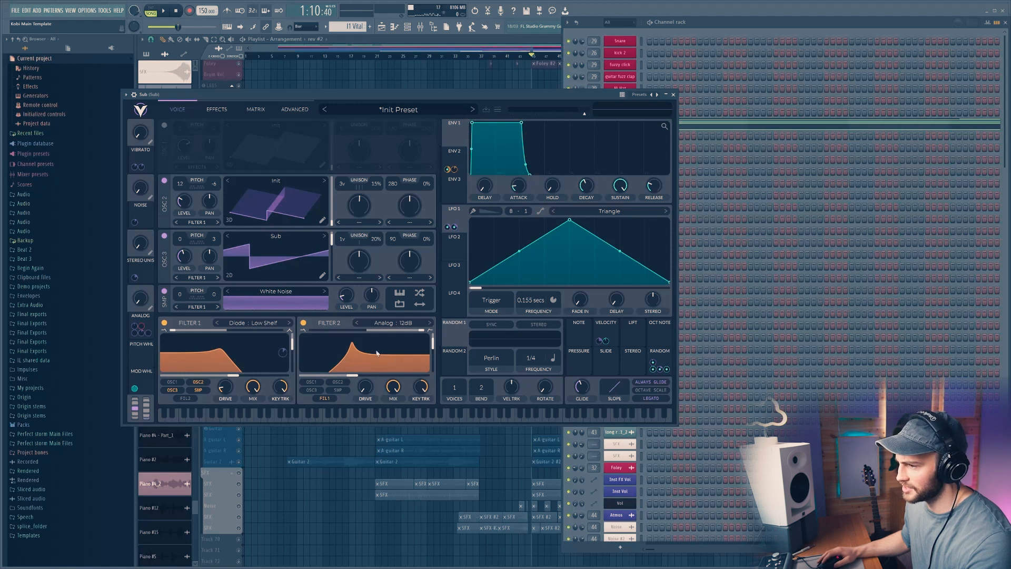
# Step: View the effects page of the Sub track's Vital synth, then close it and stop playback
pyautogui.click(217, 110)
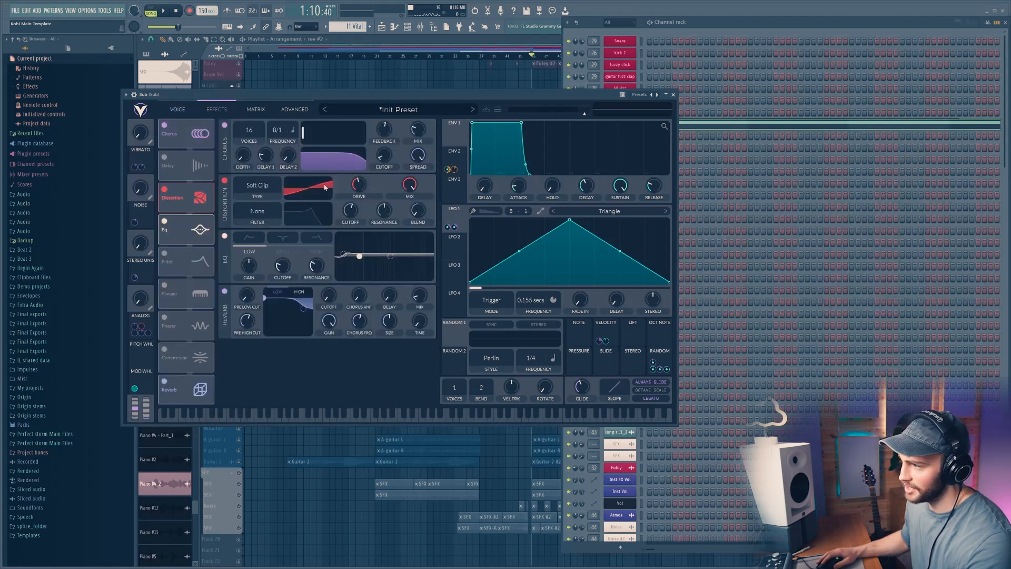
pyautogui.click(674, 95)
pyautogui.press('space')
# Step: Solo the guitar tracks and play them back
pyautogui.rightClick(240, 183)
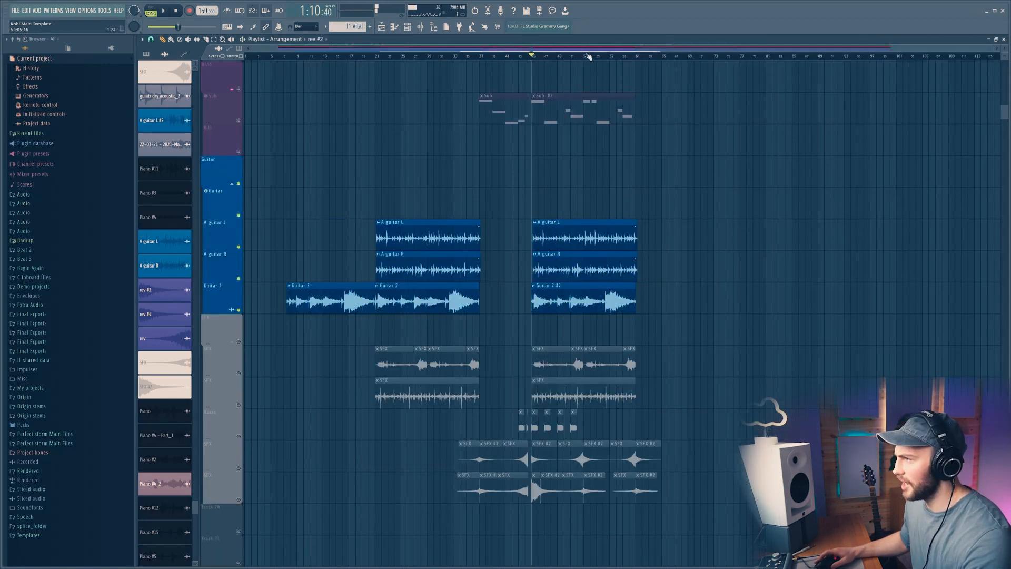
pyautogui.scroll(3, 588, 57)
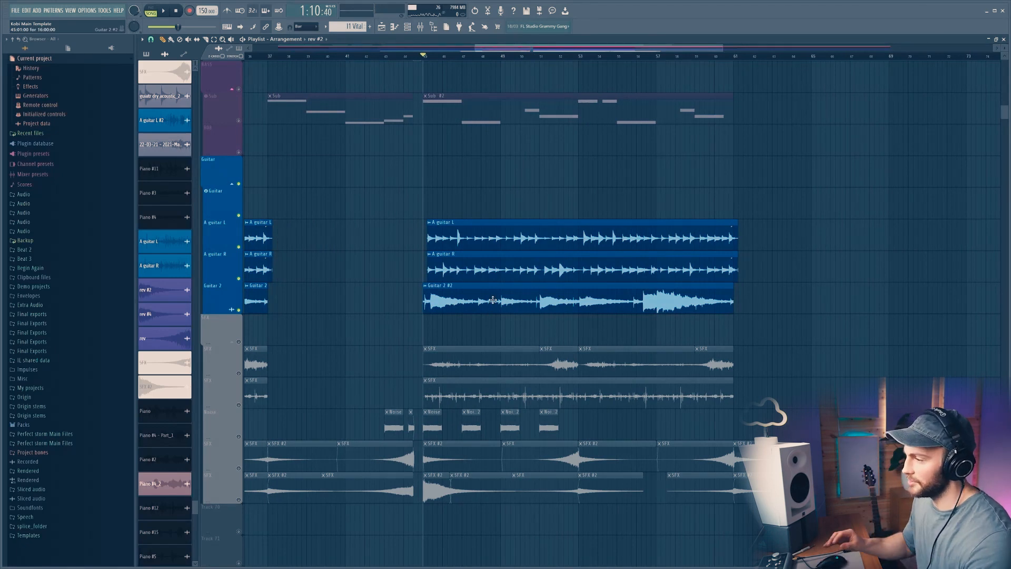
pyautogui.press('space')
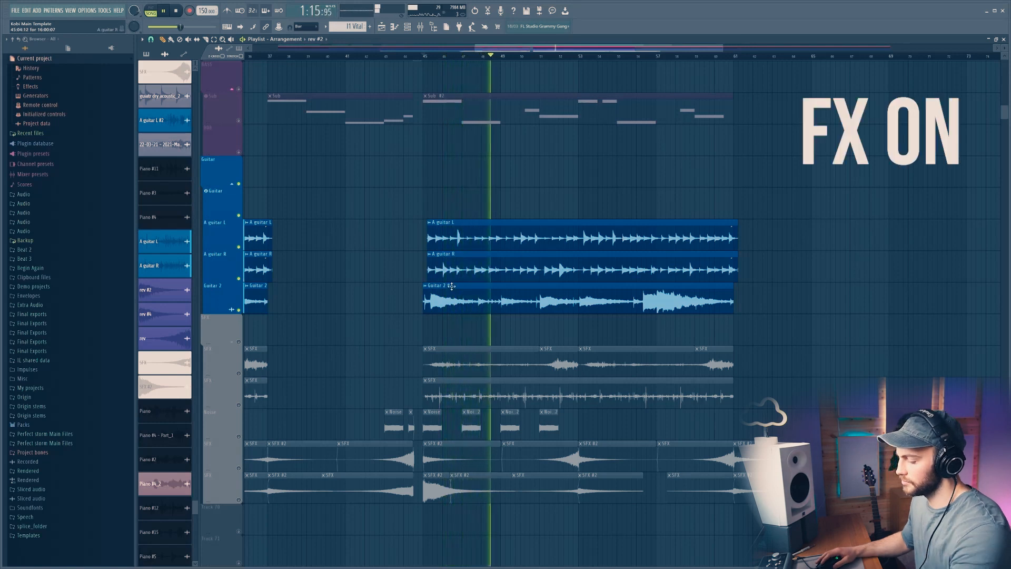
# Step: Open the mixer to view the Sub insert's effect chain, then stop playback
pyautogui.press('F9')
pyautogui.click(687, 478)
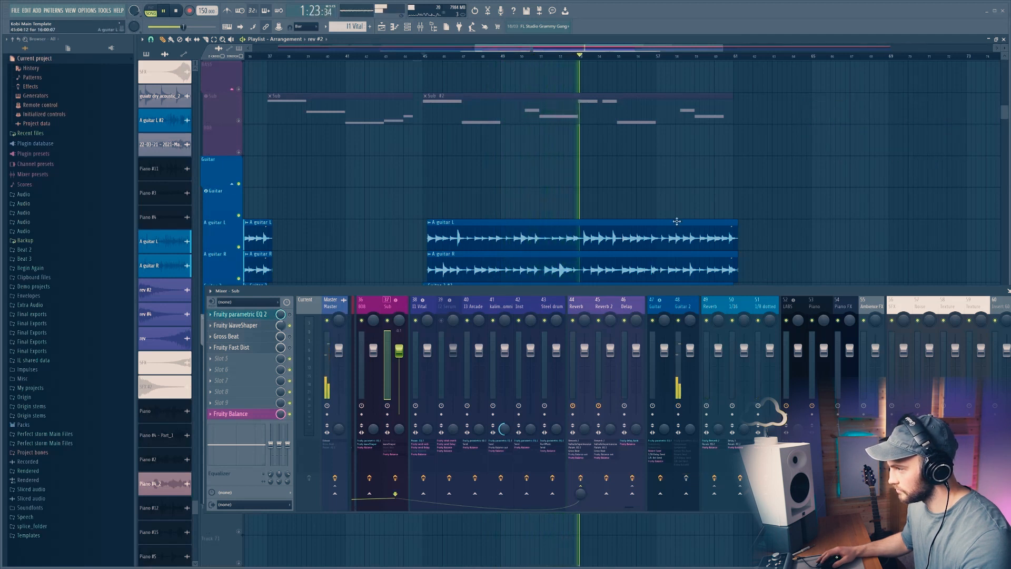
pyautogui.press('space')
pyautogui.scroll(-3, 356, 233)
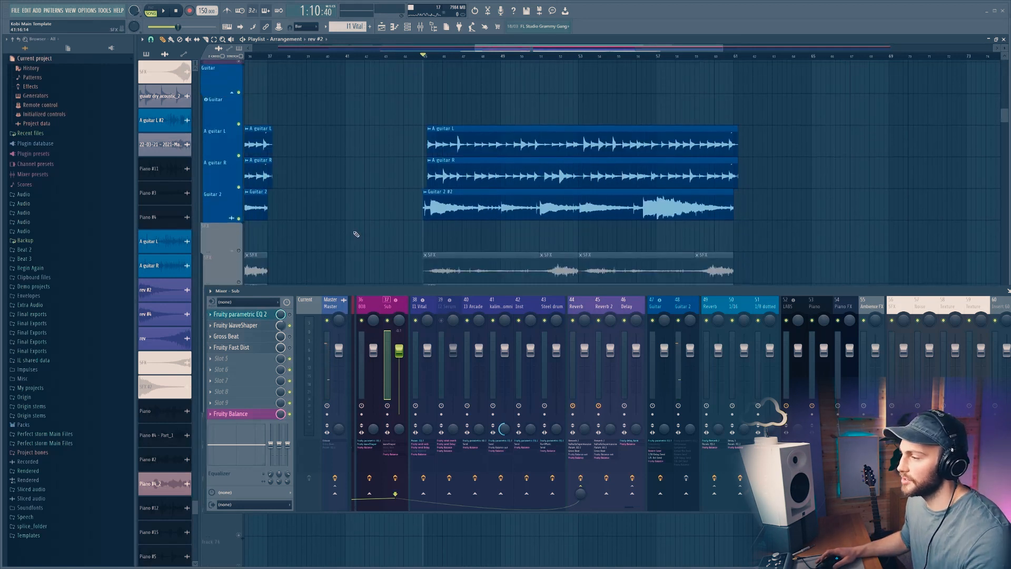
# Step: Select the Guitar 2 track to show its mixer insert chain and play it back
pyautogui.keyDown('ctrl'); pyautogui.click(240, 217); pyautogui.keyUp('ctrl')
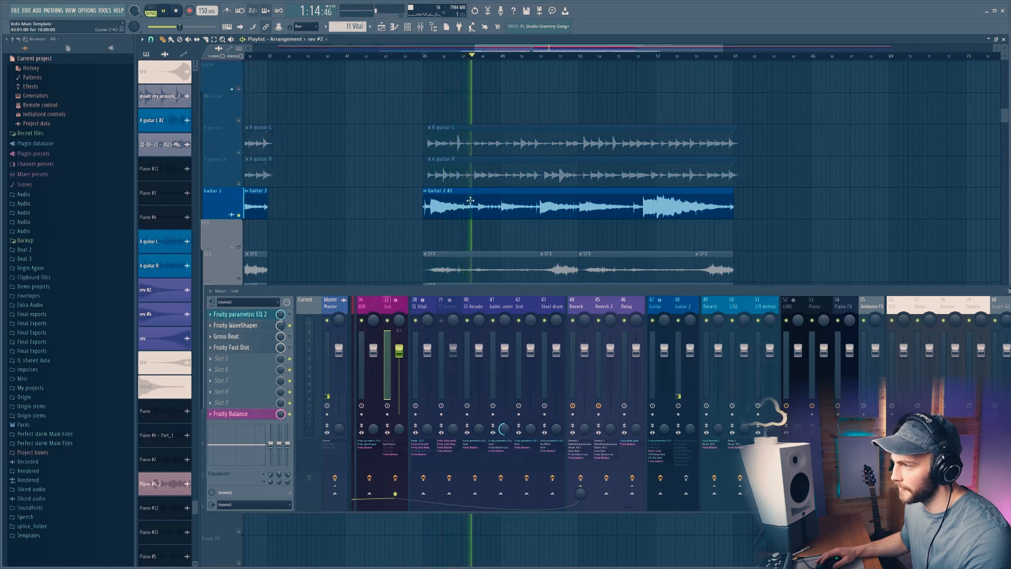
pyautogui.press('space')
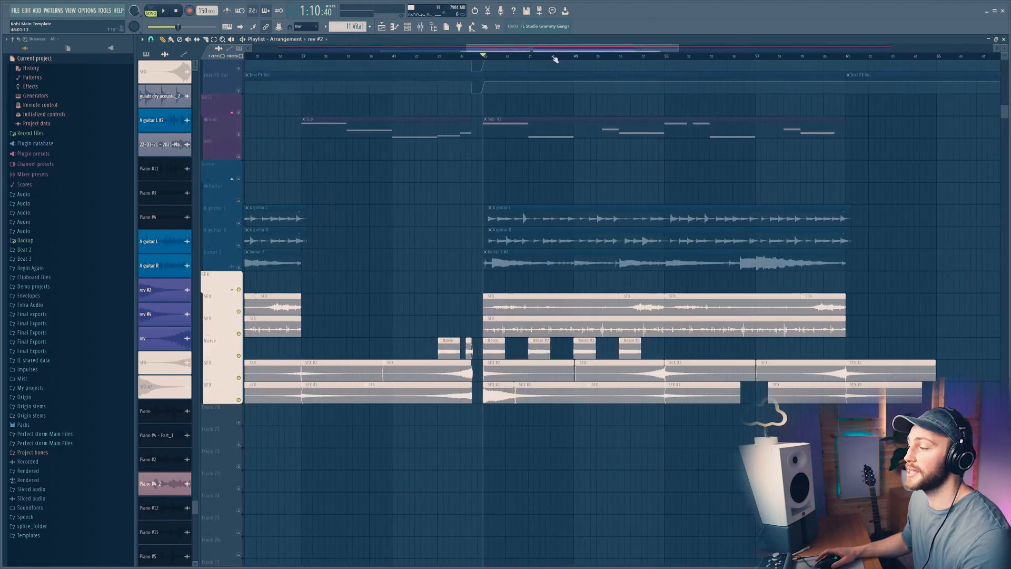
# Step: Solo the SFX track and play it back
pyautogui.scroll(2, 554, 60)
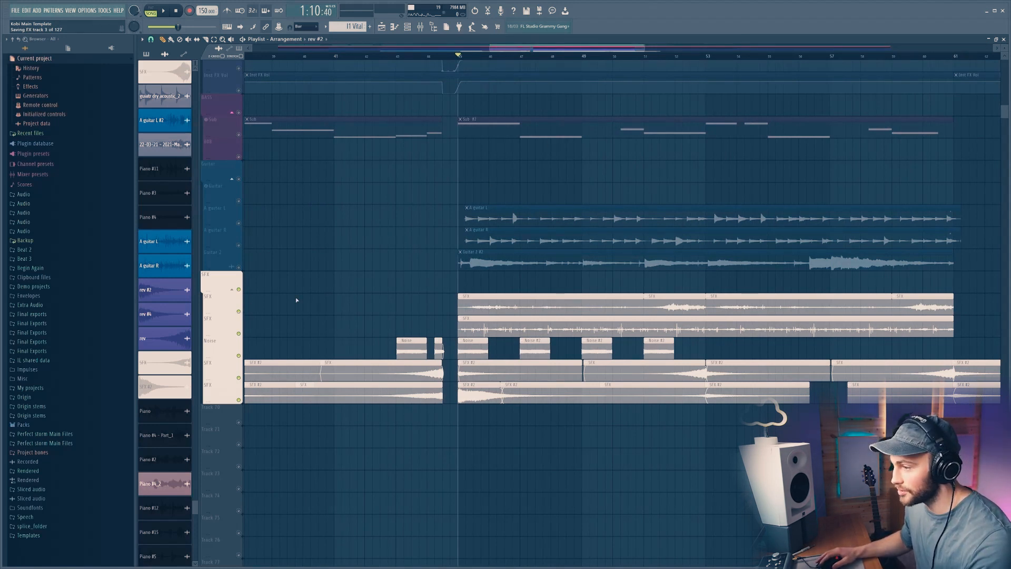
pyautogui.rightClick(239, 311)
pyautogui.press('space')
pyautogui.scroll(-1, 555, 59)
pyautogui.scroll(-3, 555, 58)
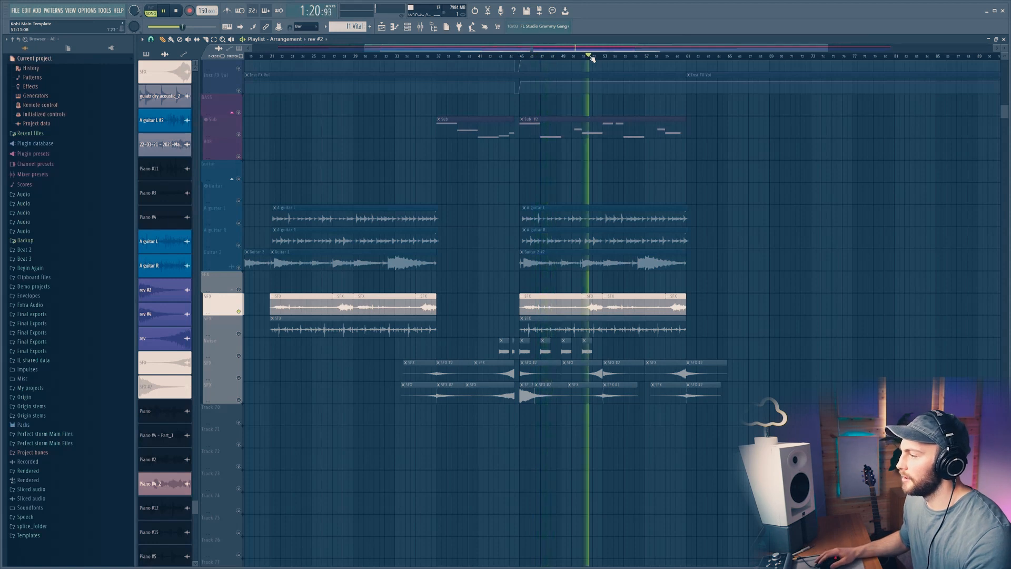
pyautogui.scroll(4, 595, 57)
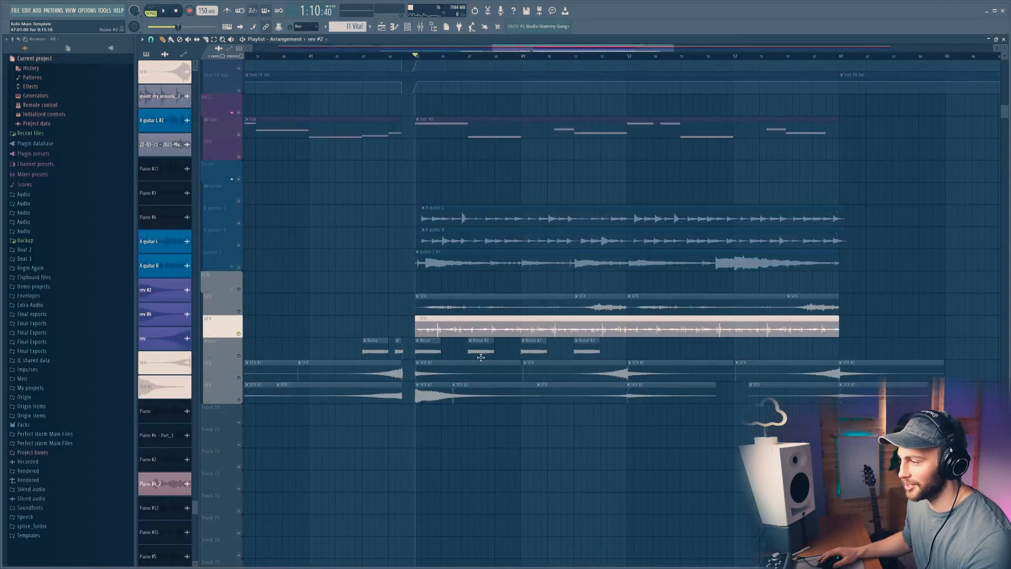
pyautogui.press('space')
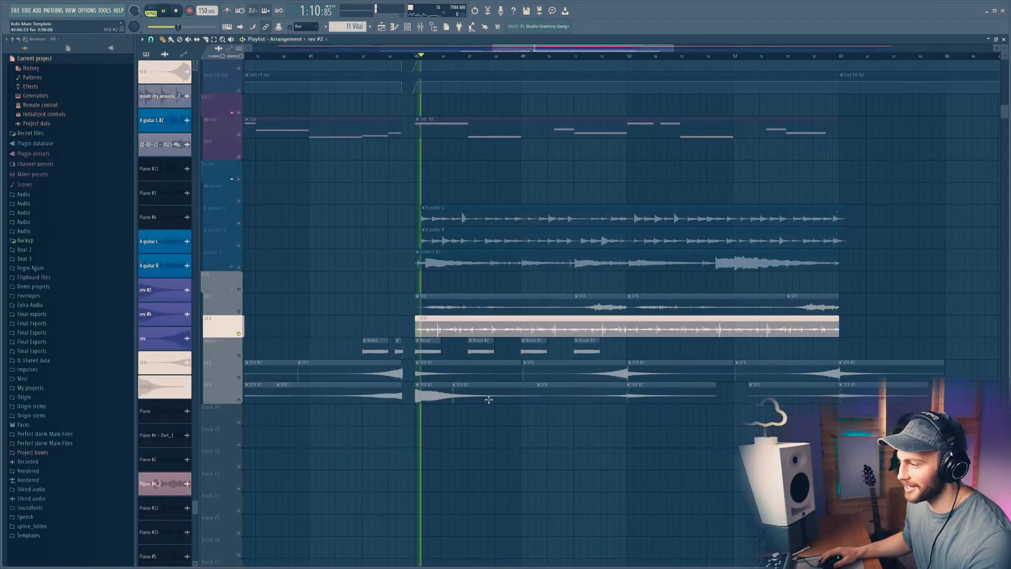
# Step: Solo the Noise track and play it back
pyautogui.press('space')
pyautogui.moveTo(221, 348); pyautogui.dragTo(247, 399)
pyautogui.moveTo(245, 363); pyautogui.dragTo(288, 340)
pyautogui.press('space')
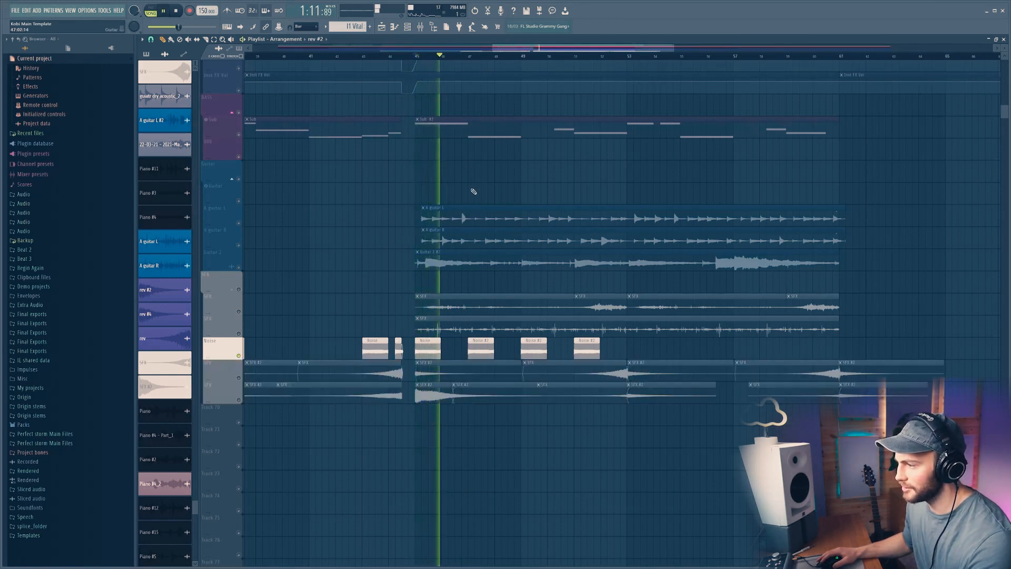
# Step: Open the mixer and select the Reverb insert to view its effect chain during playback
pyautogui.press('F9')
pyautogui.press('space')
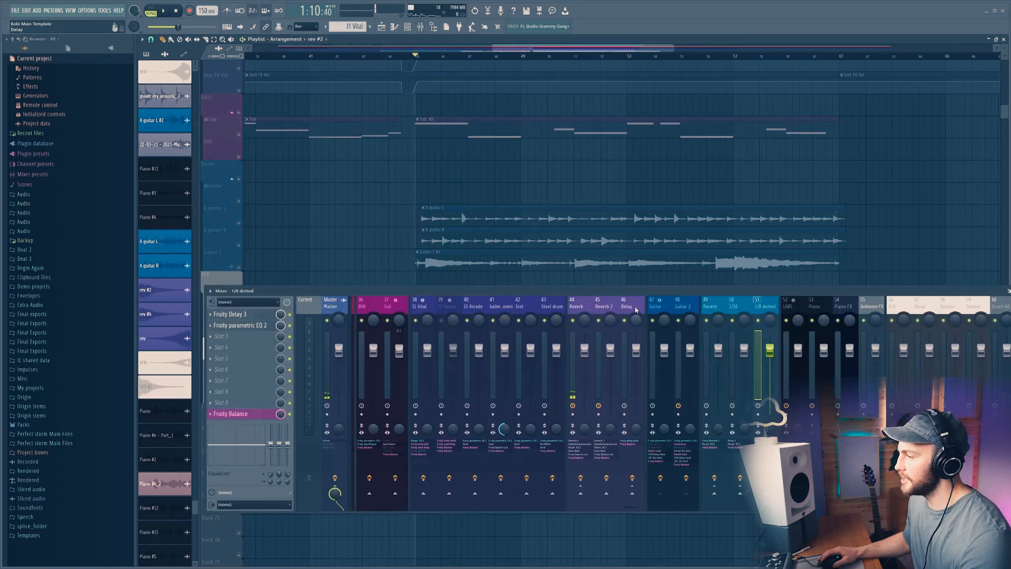
pyautogui.scroll(-5, 635, 310)
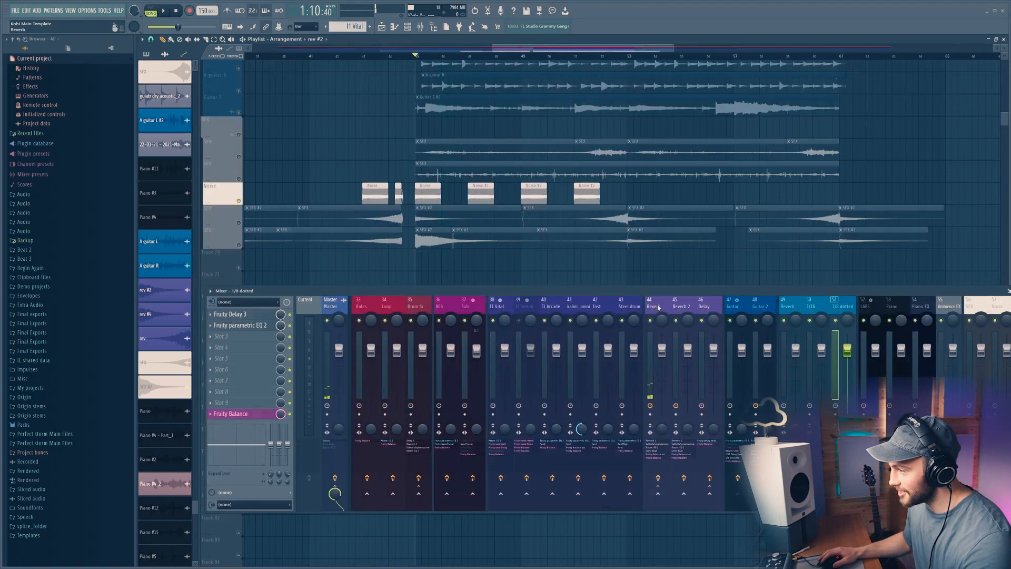
pyautogui.click(659, 308)
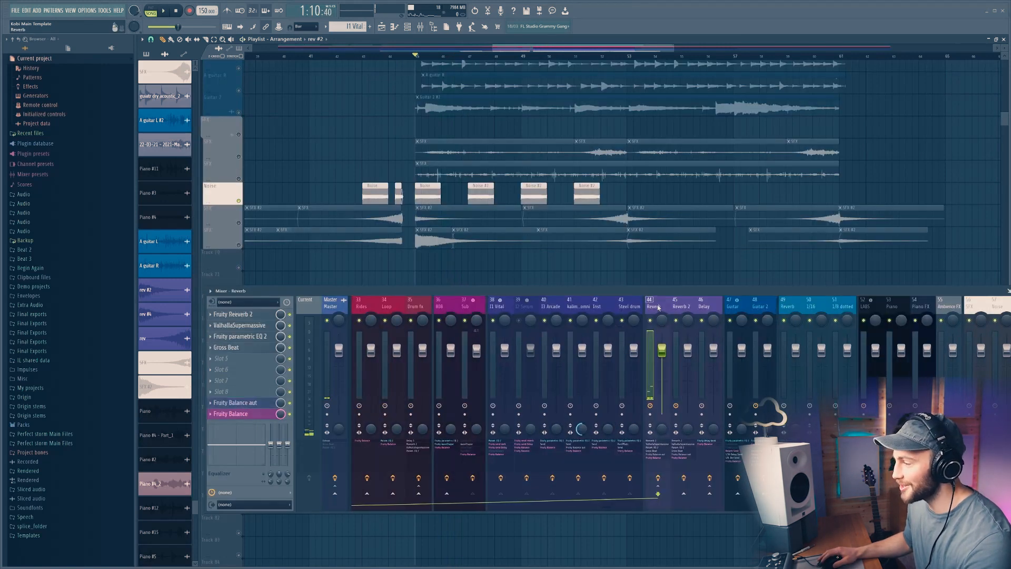
pyautogui.press('space')
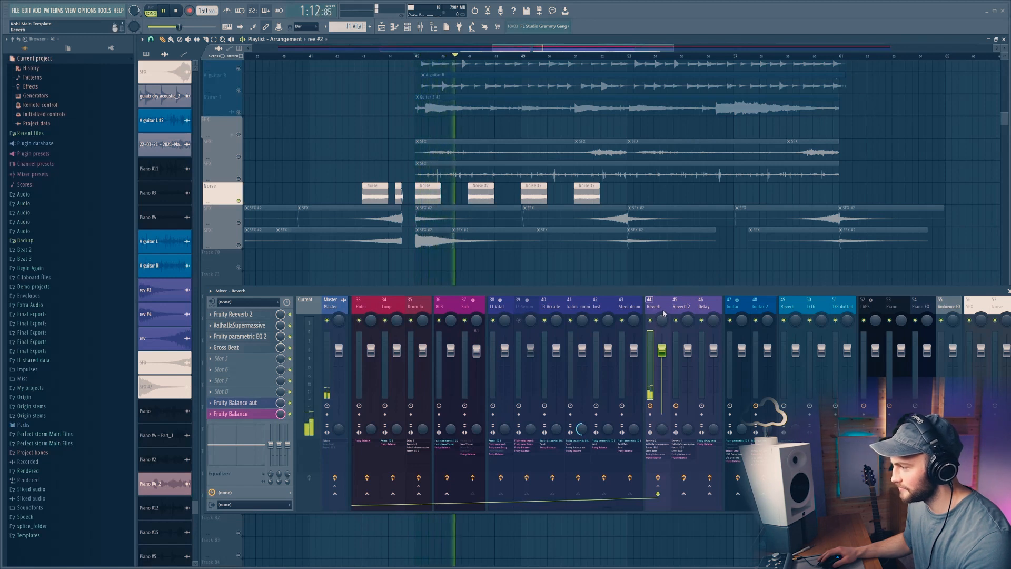
pyautogui.press('space')
# Step: Solo the two lower SFX tracks and play them back
pyautogui.click(240, 225)
pyautogui.moveTo(241, 230); pyautogui.dragTo(243, 250)
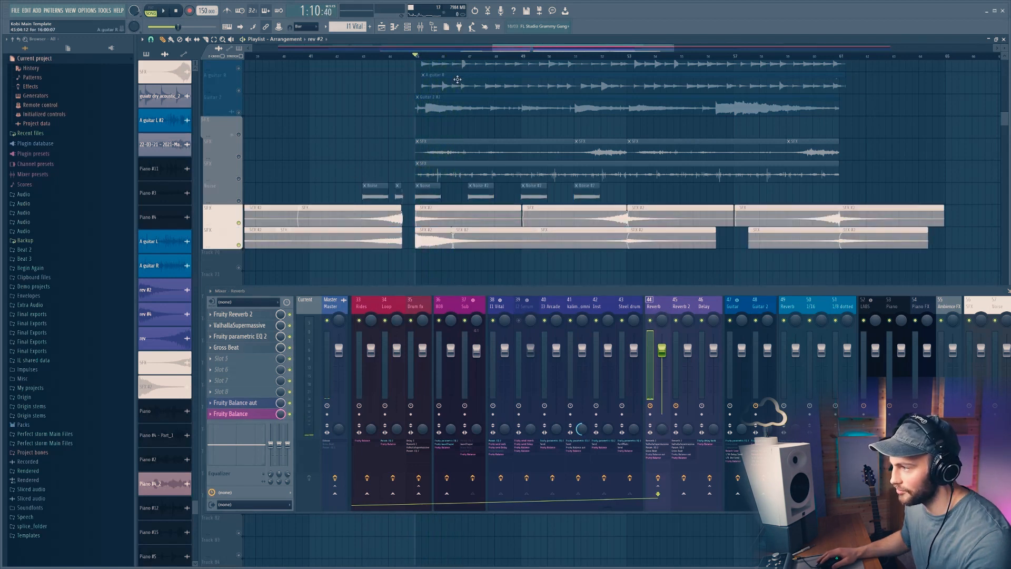
pyautogui.press('space')
# Step: Unsolo the tracks so the whole arrangement is active again
pyautogui.scroll(-4, 474, 61)
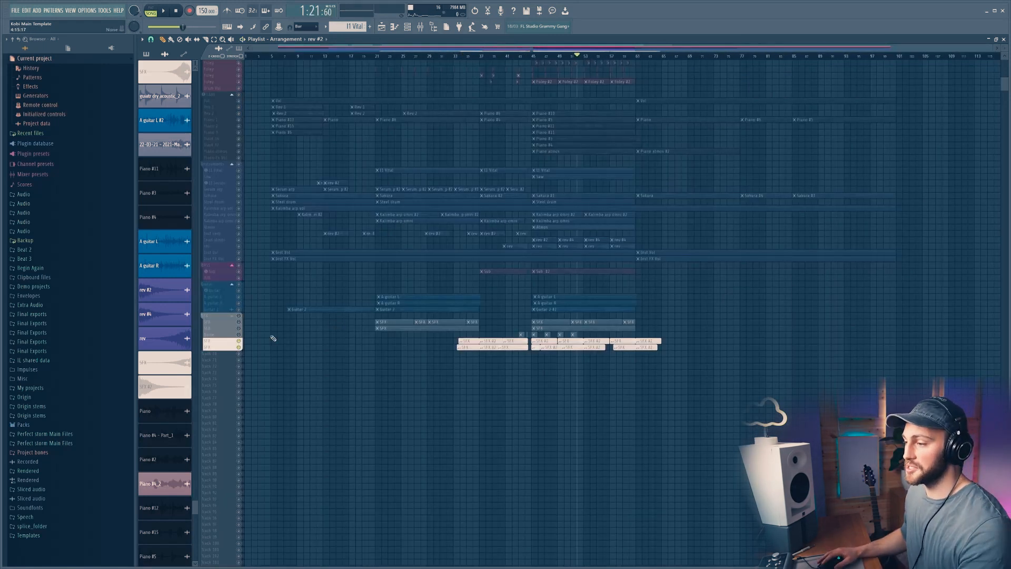
pyautogui.click(241, 317)
pyautogui.scroll(2, 313, 292)
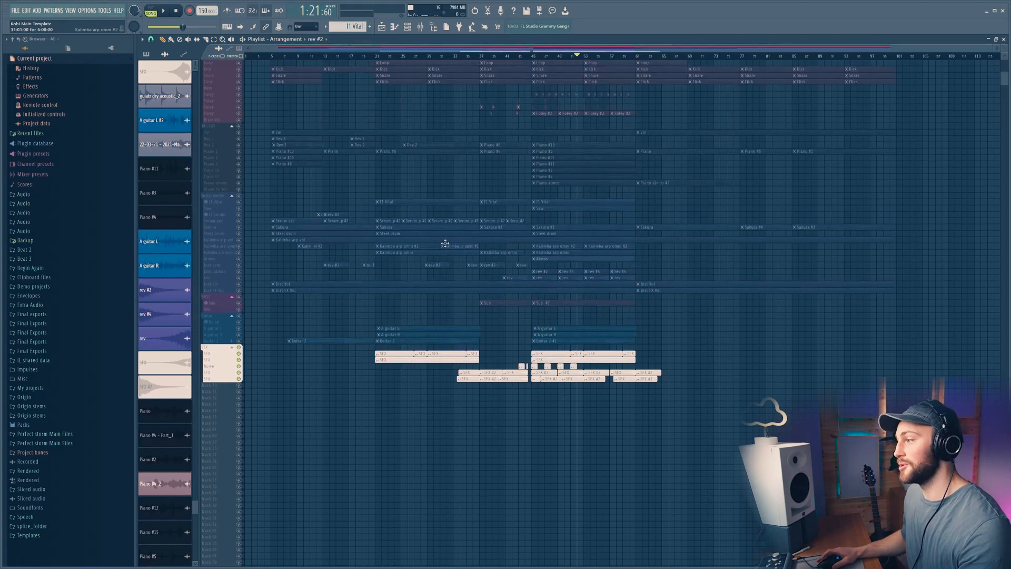
pyautogui.click(242, 197)
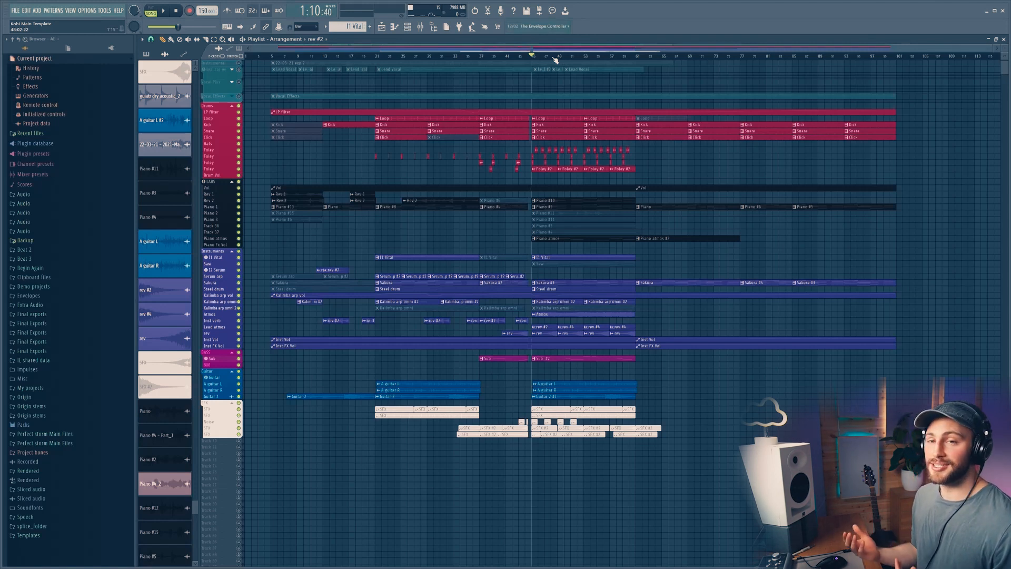
# Step: Open the mixer to view the group bus routing and play the full beat
pyautogui.press('F9')
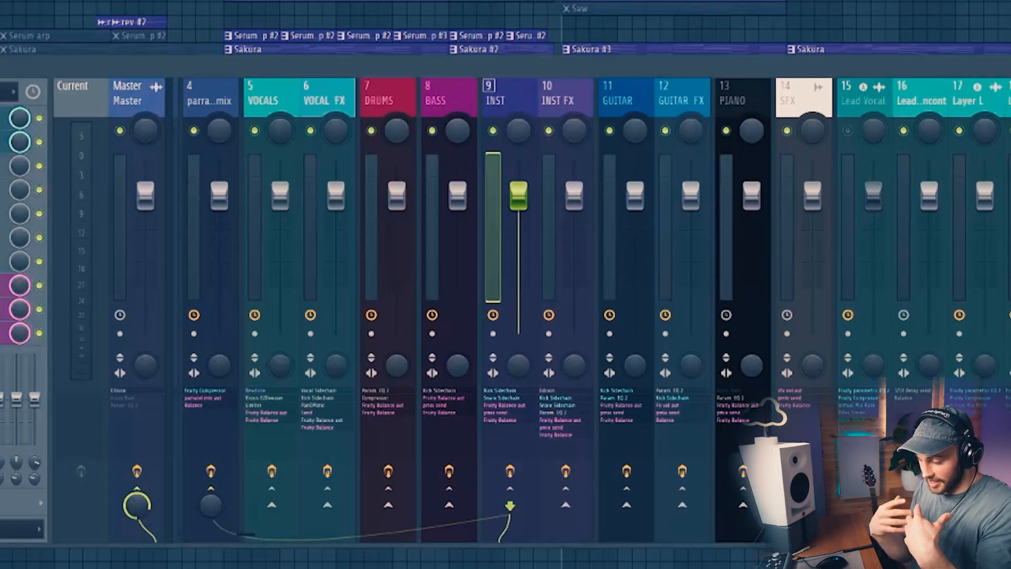
pyautogui.press('space')
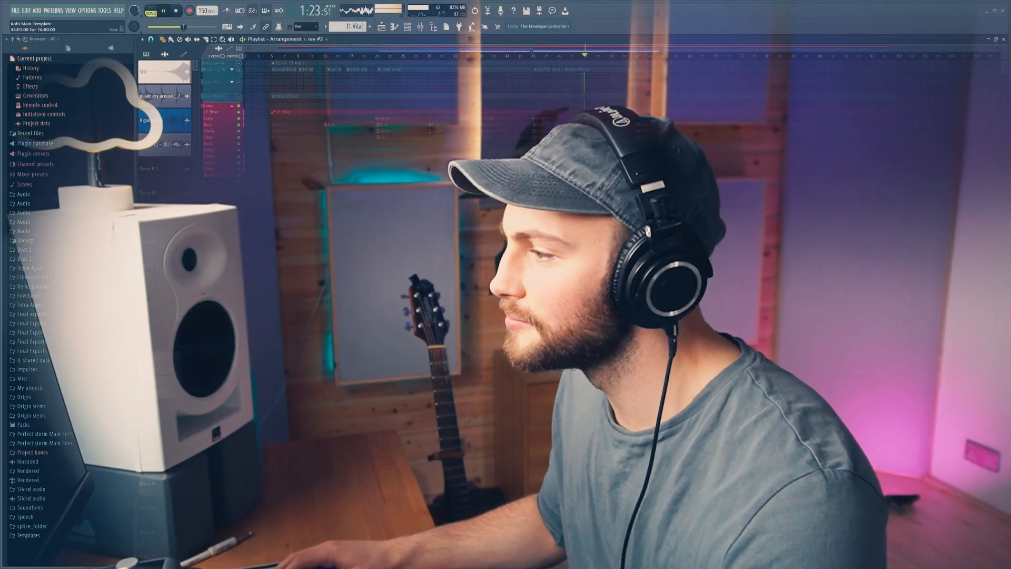
pyautogui.press('space')
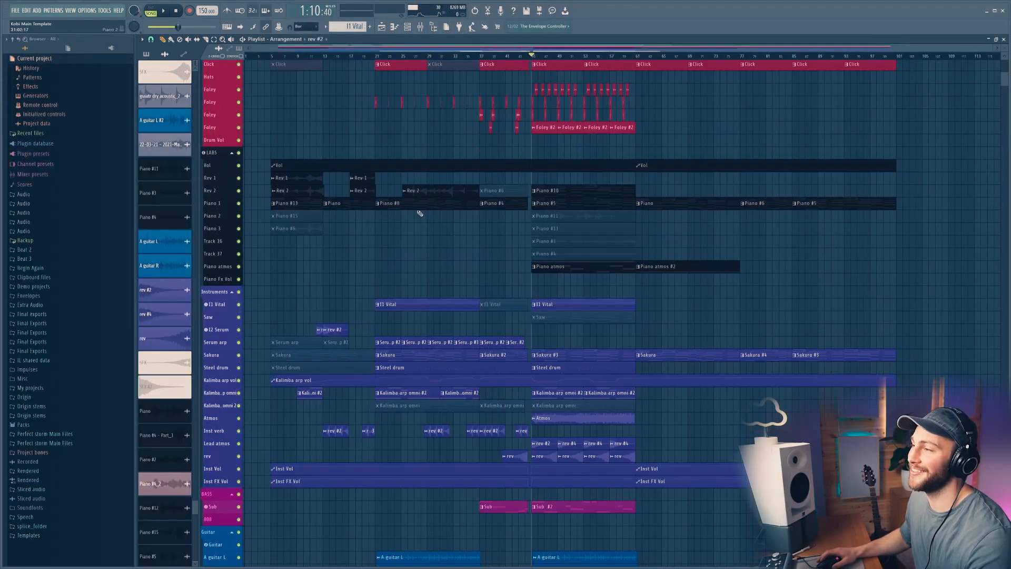
# Step: Solo the Lead Vocal and Vocal Effects tracks
pyautogui.scroll(5, 420, 213)
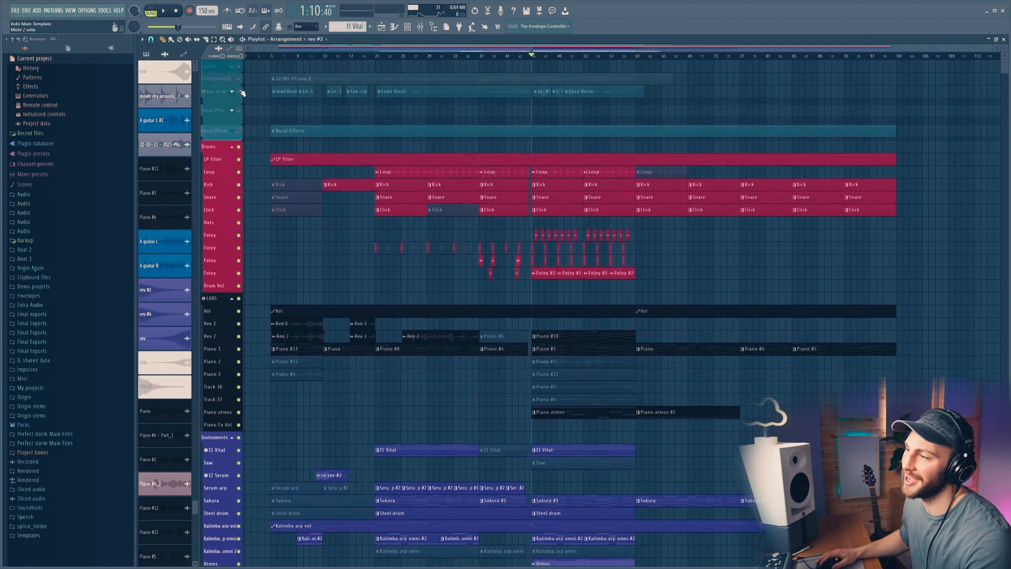
pyautogui.click(240, 91)
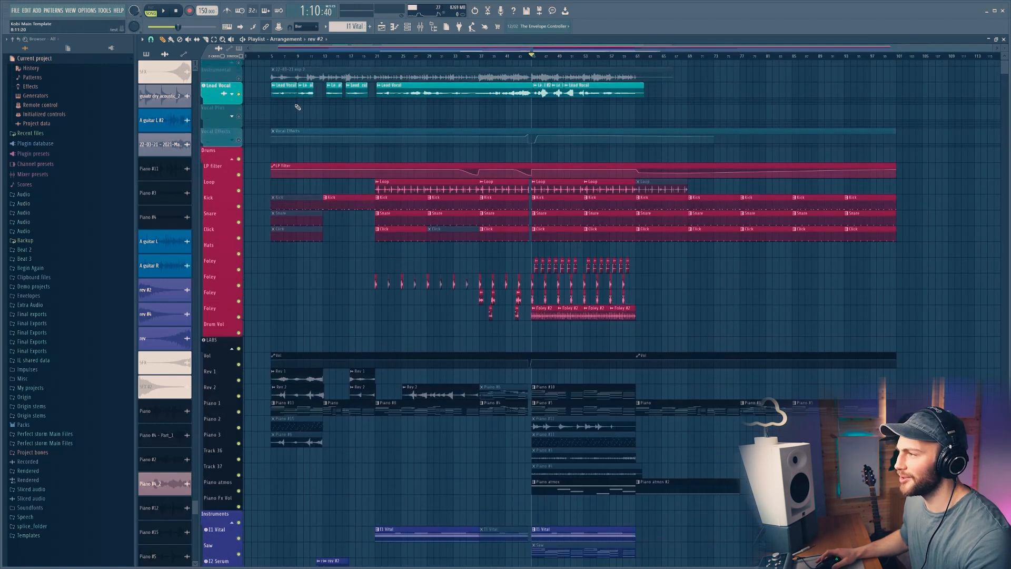
pyautogui.click(239, 131)
# Step: Scroll through the arrangement to review the track groups
pyautogui.scroll(-4, 566, 130)
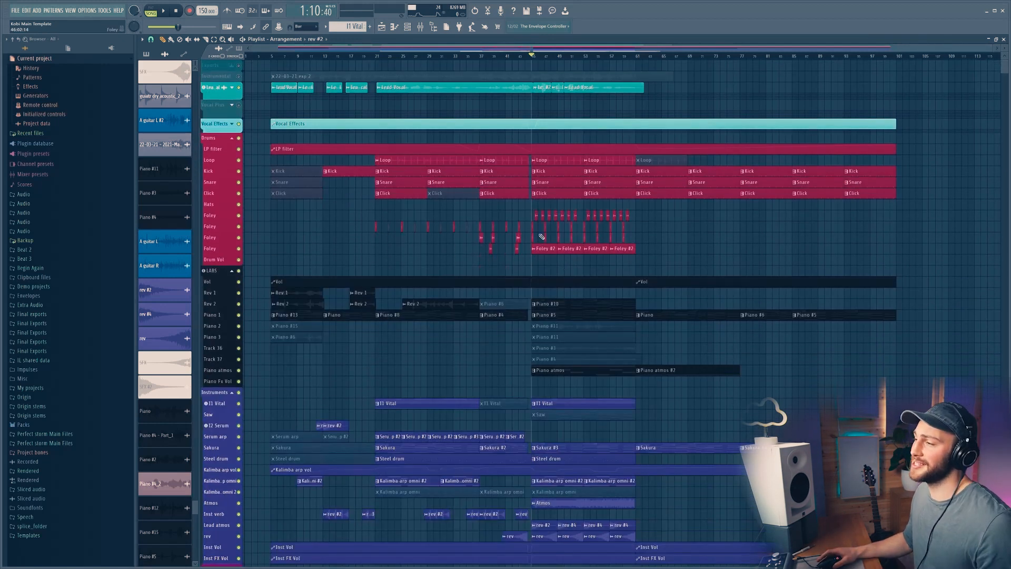
pyautogui.scroll(-4, 539, 247)
pyautogui.scroll(-1, 531, 289)
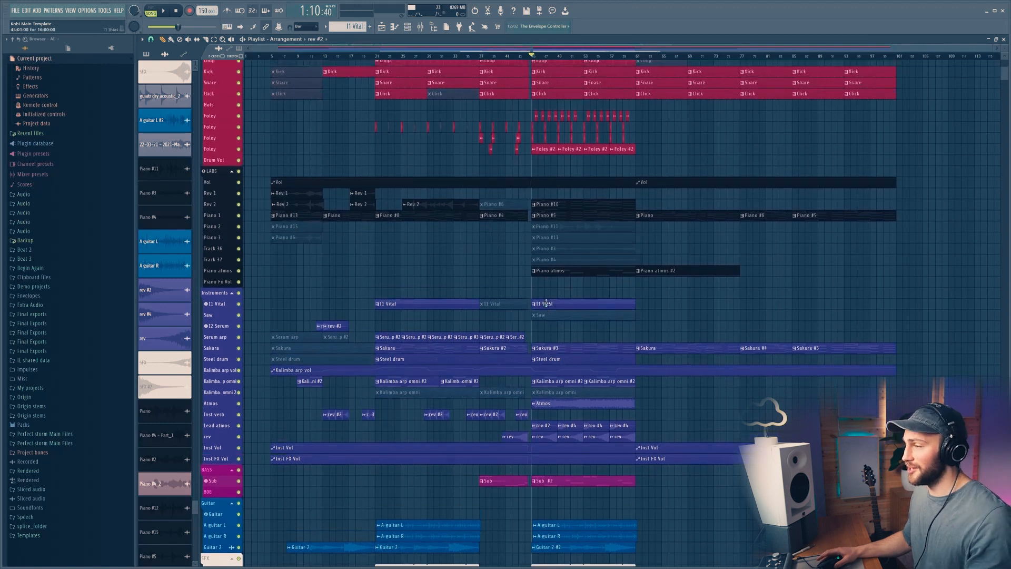
pyautogui.scroll(5, 384, 136)
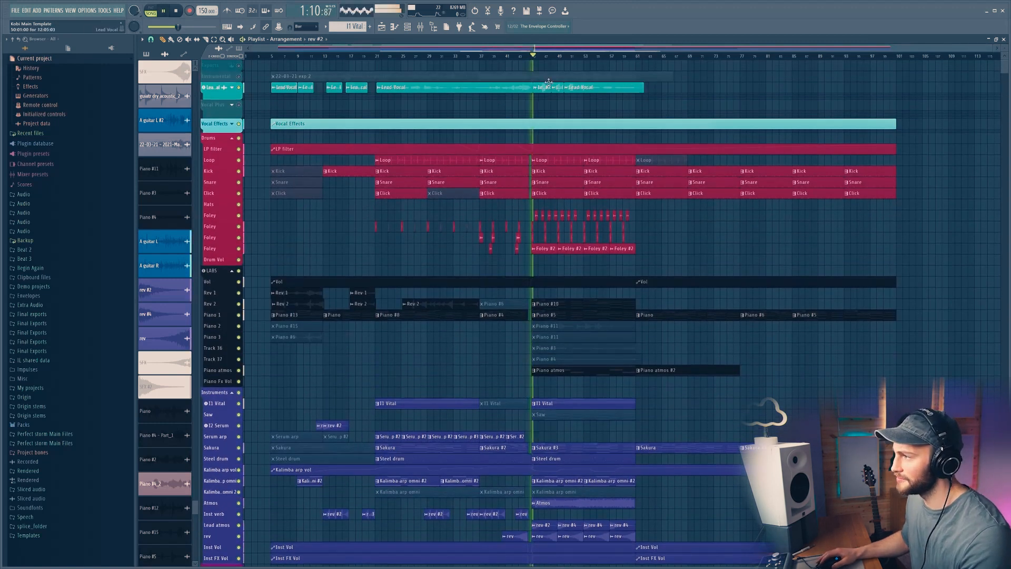
pyautogui.scroll(4, 557, 57)
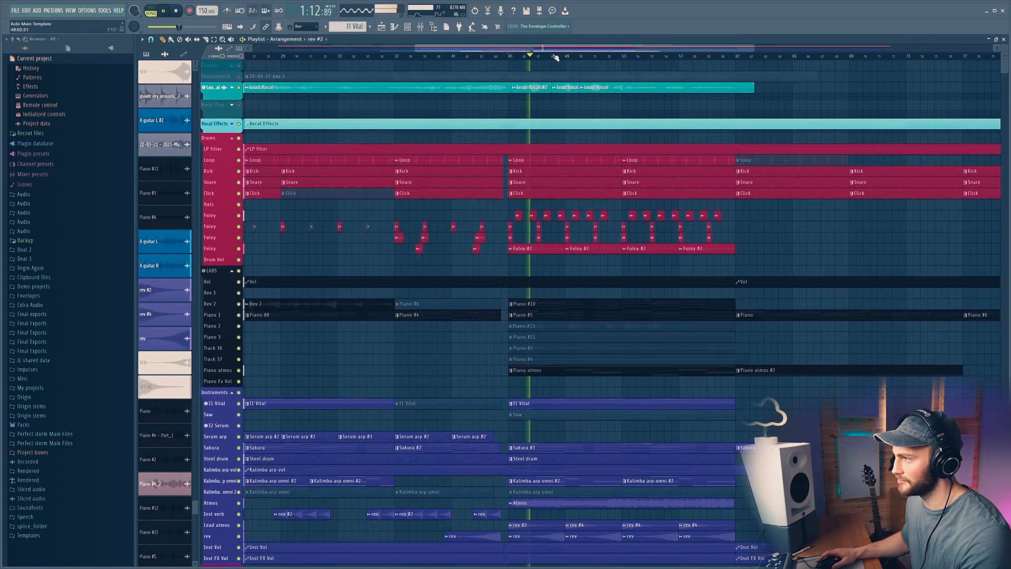
pyautogui.scroll(-4, 557, 57)
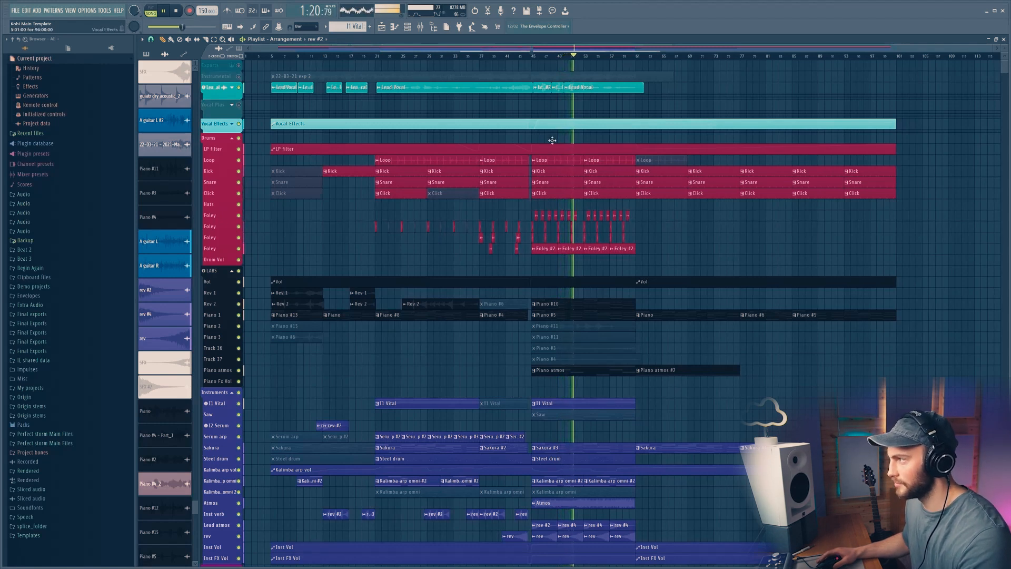
pyautogui.scroll(-3, 552, 140)
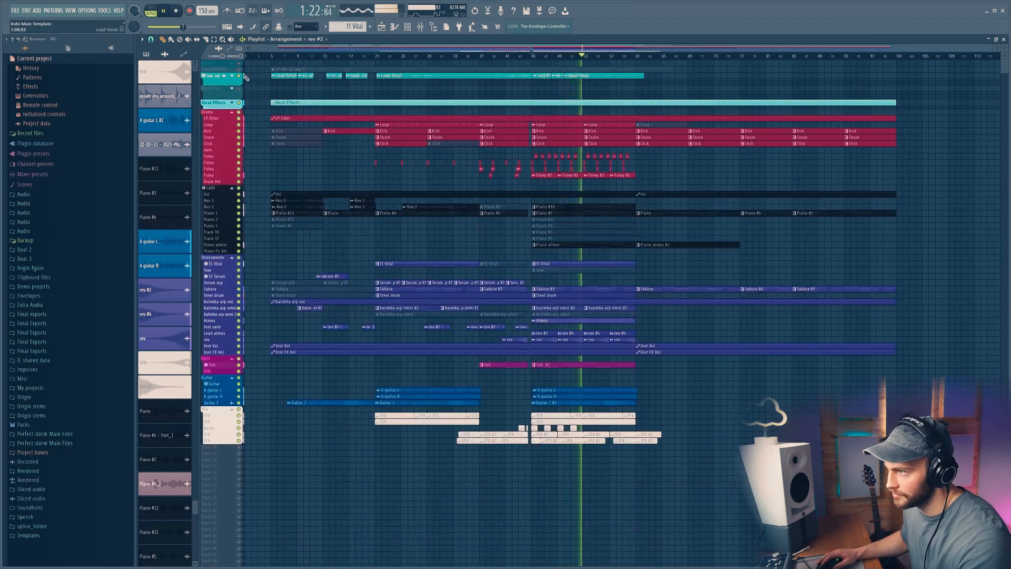